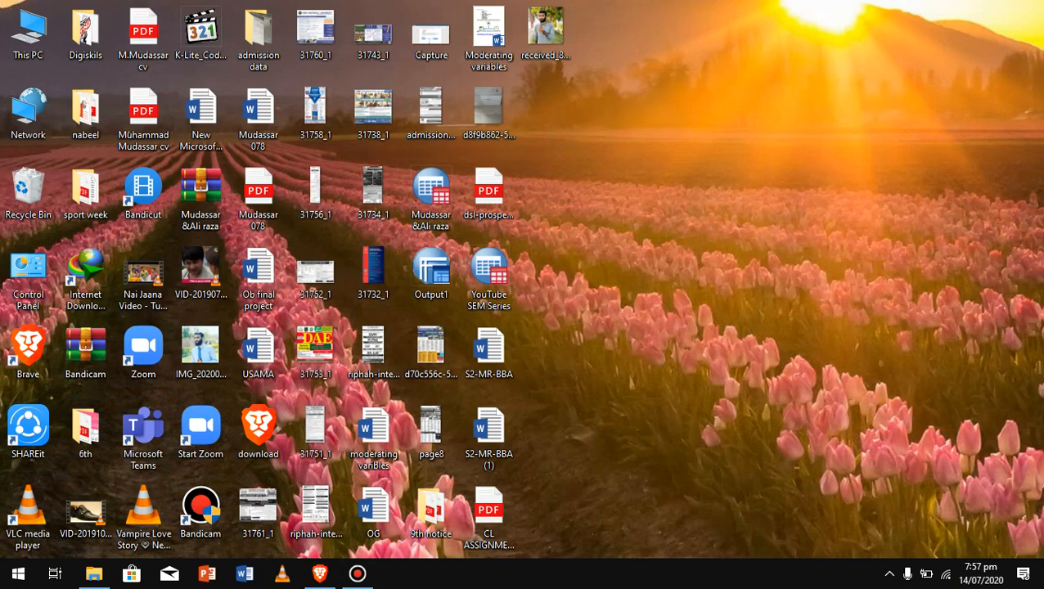
Search Google for 'air university' in Brave and open the Online Admission sitelink
left_click(319, 573)
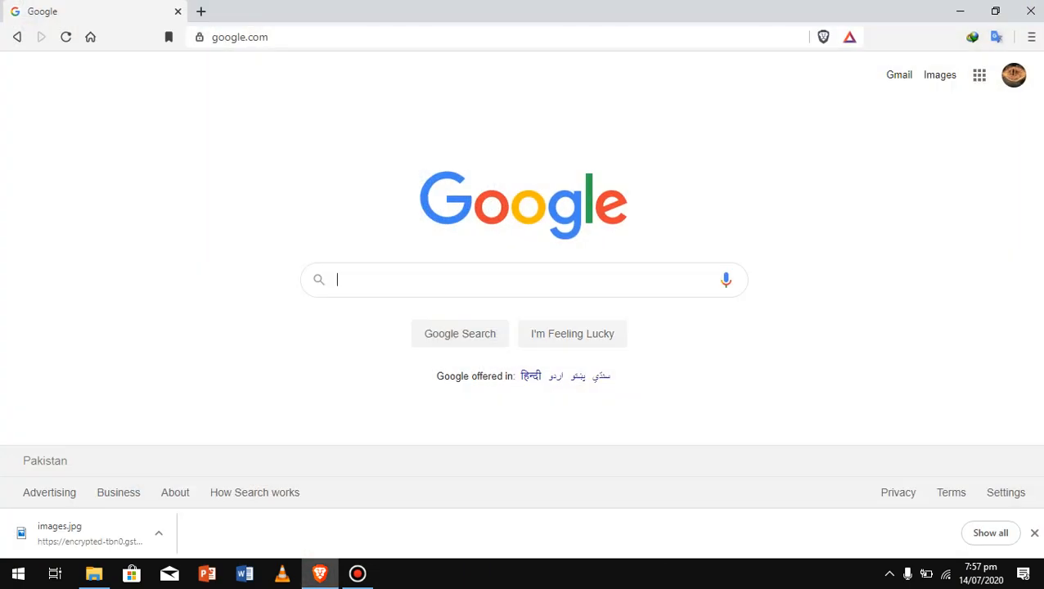
type("a")
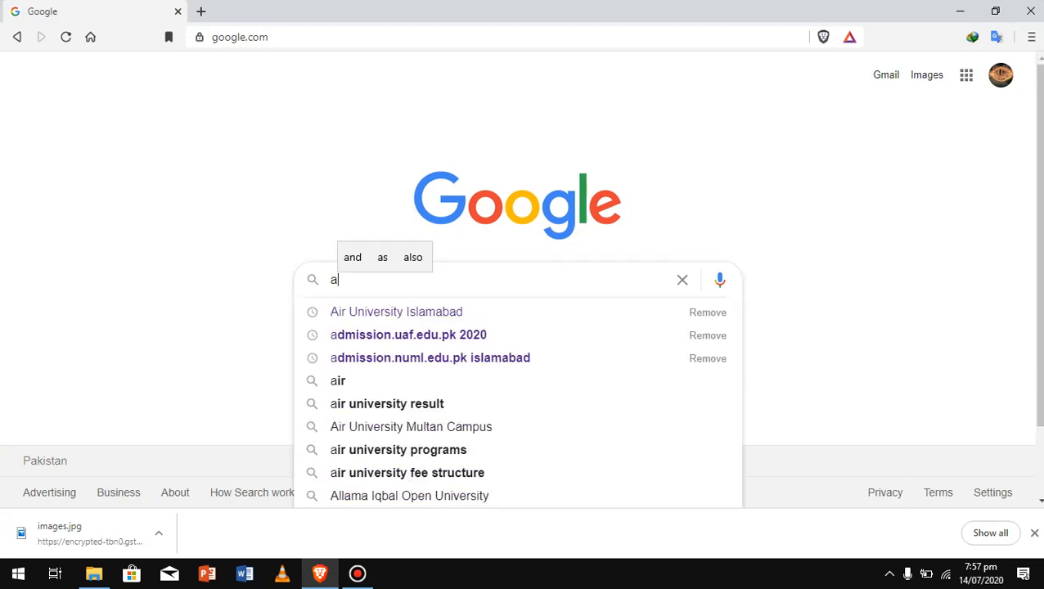
type("ir university")
key("Return")
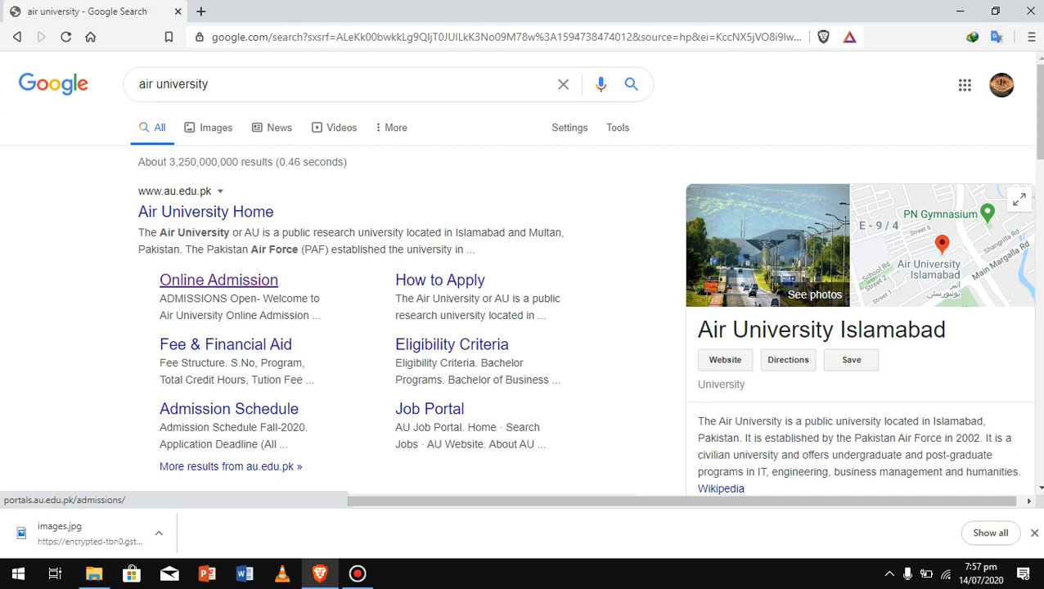
left_click(218, 280)
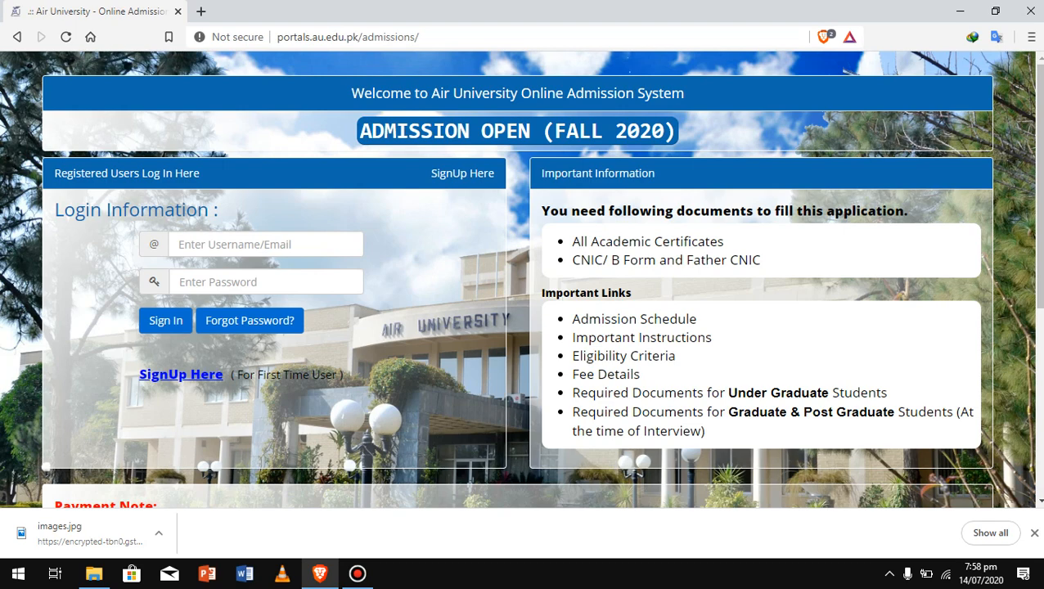
On the Create New Account form, enter and correct the applicant's full name, then the CNIC number
left_click(181, 375)
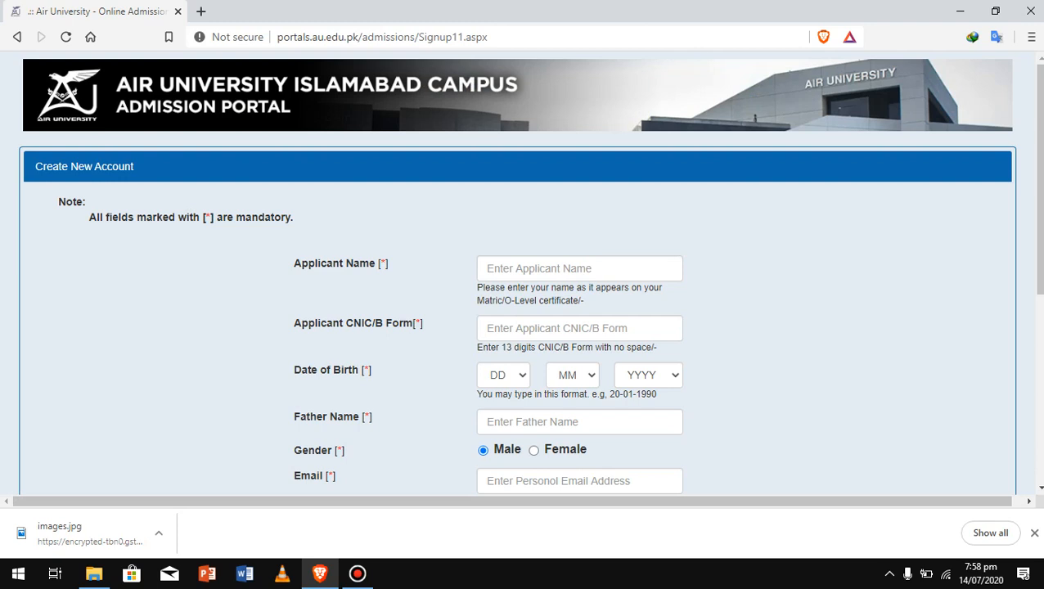
left_click(579, 268)
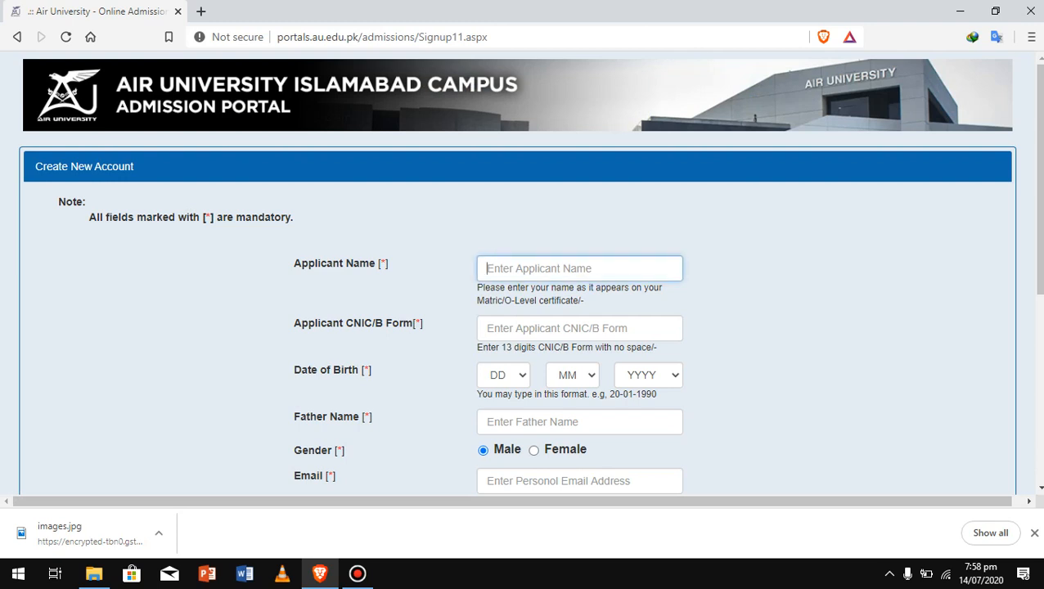
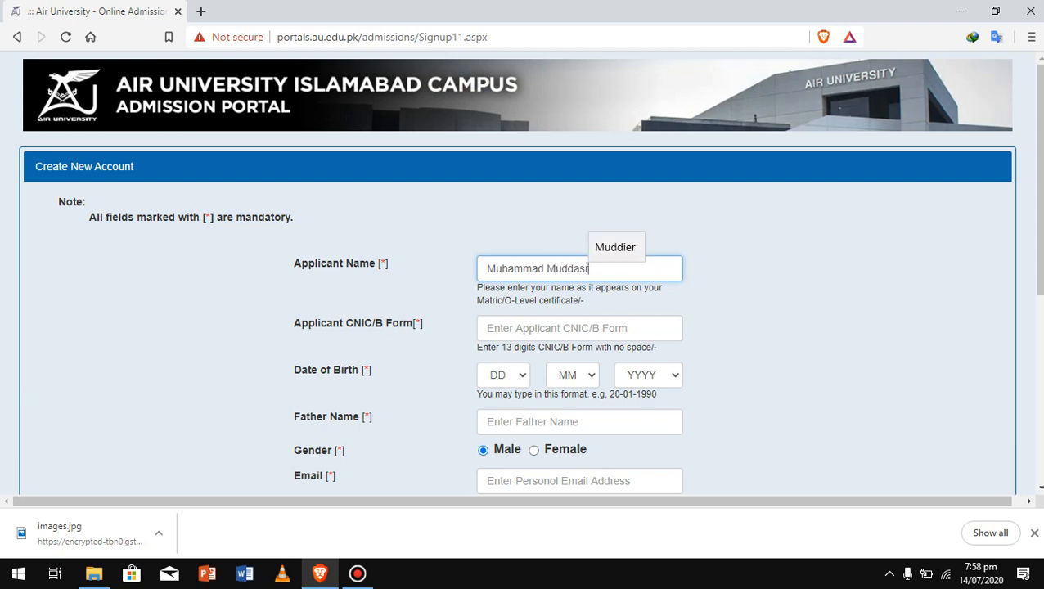
key("Left")
key("Left")
key("Left")
key("BackSpace")
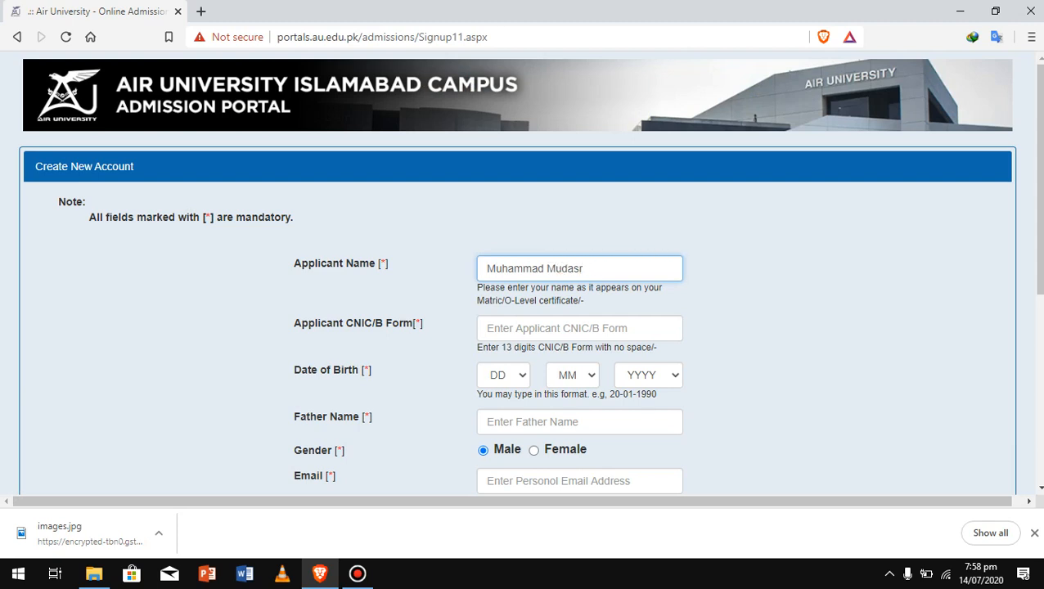
key("Right")
type("s")
key("Right")
type("a")
left_click(547, 328)
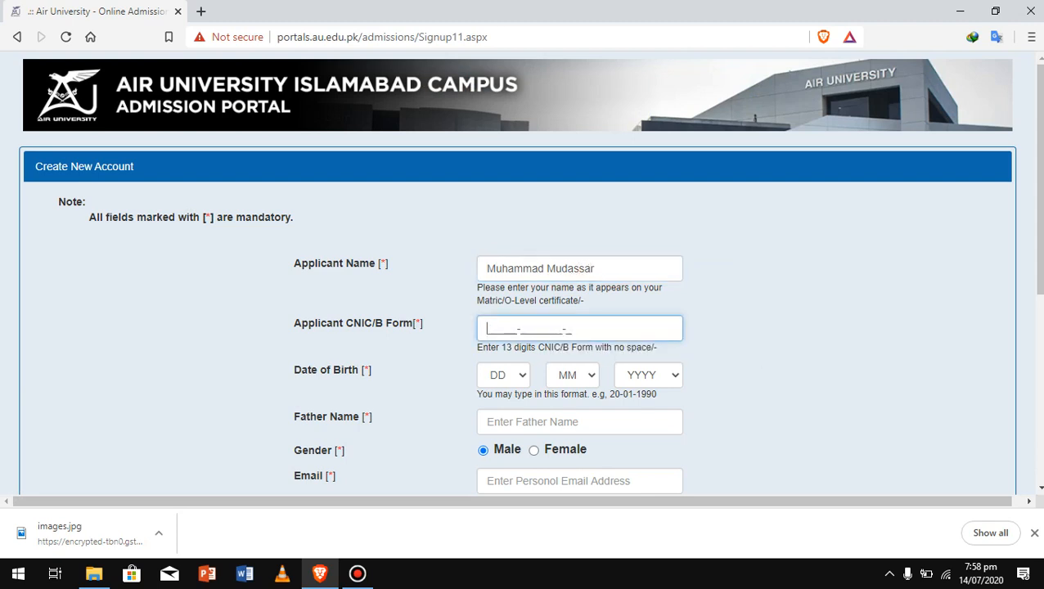
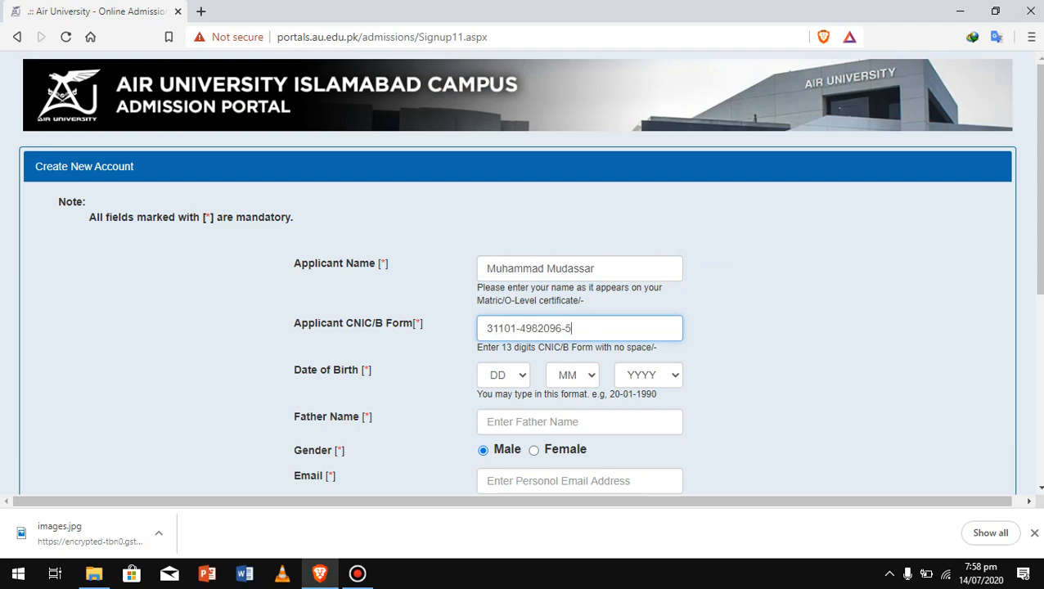
Set the date of birth to 03/03/1997 using the DD, MM and YYYY dropdowns
left_click(504, 374)
scroll(496, 286, "down", 1)
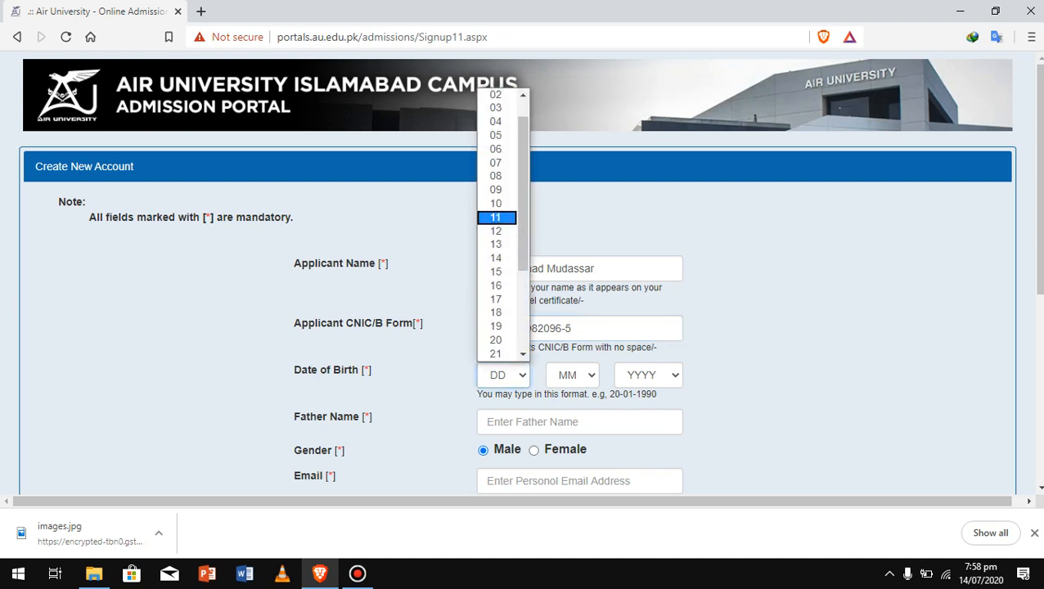
left_click(496, 108)
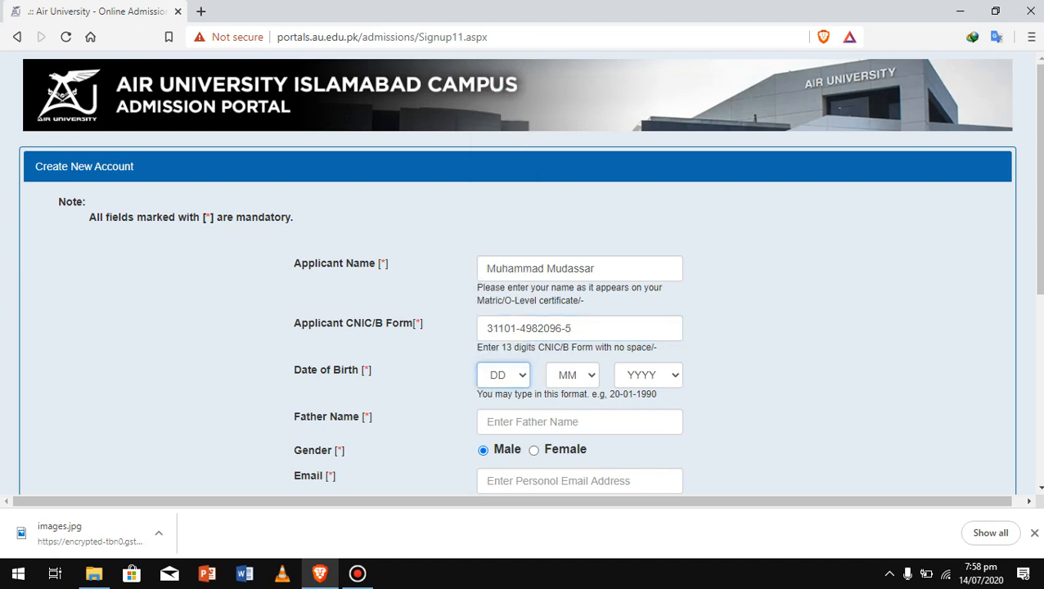
left_click(572, 375)
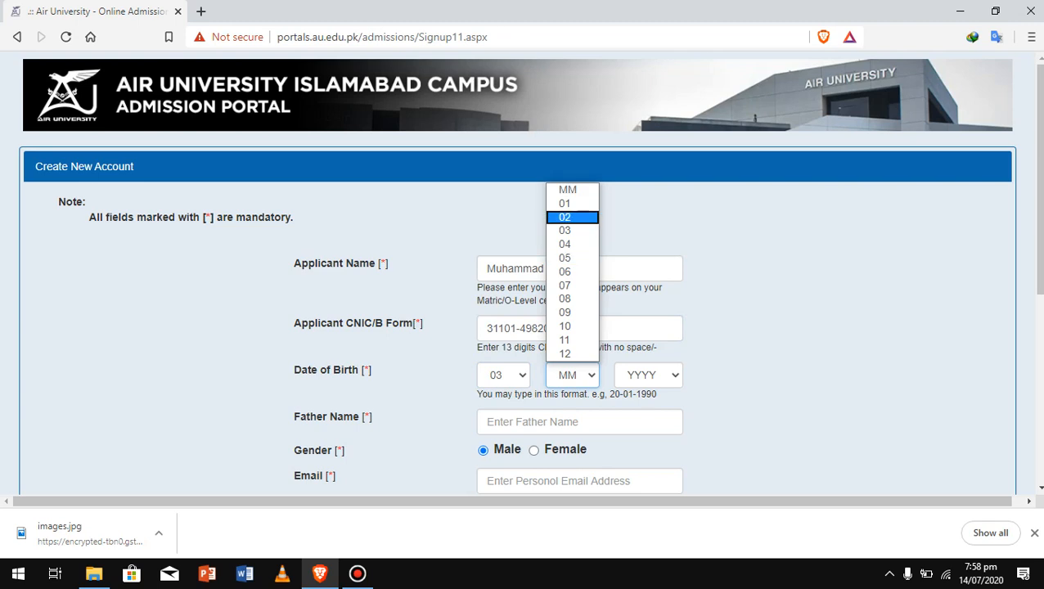
left_click(572, 230)
left_click(648, 375)
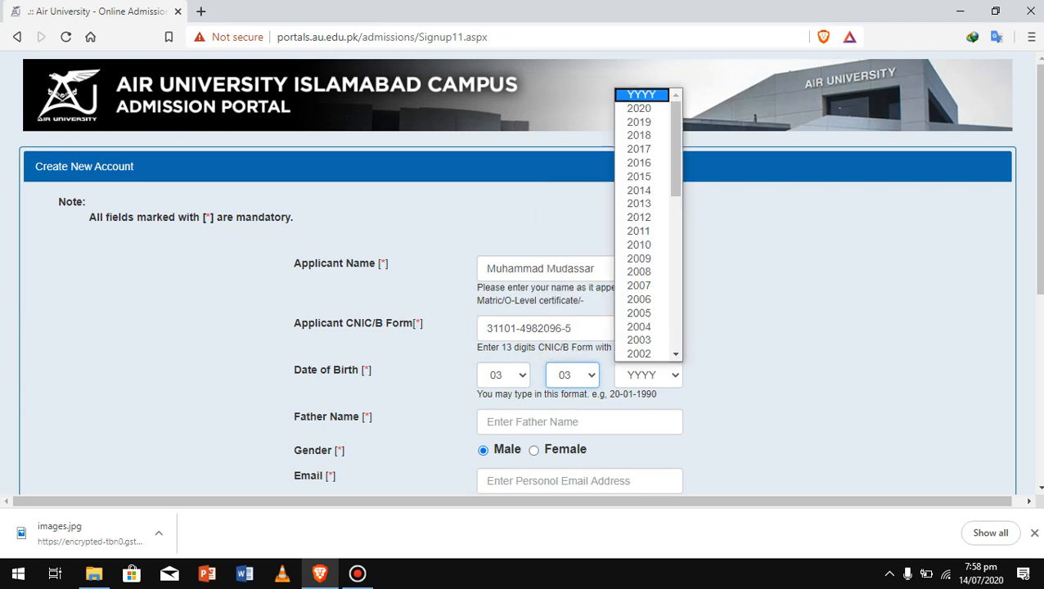
scroll(642, 163, "down", 3)
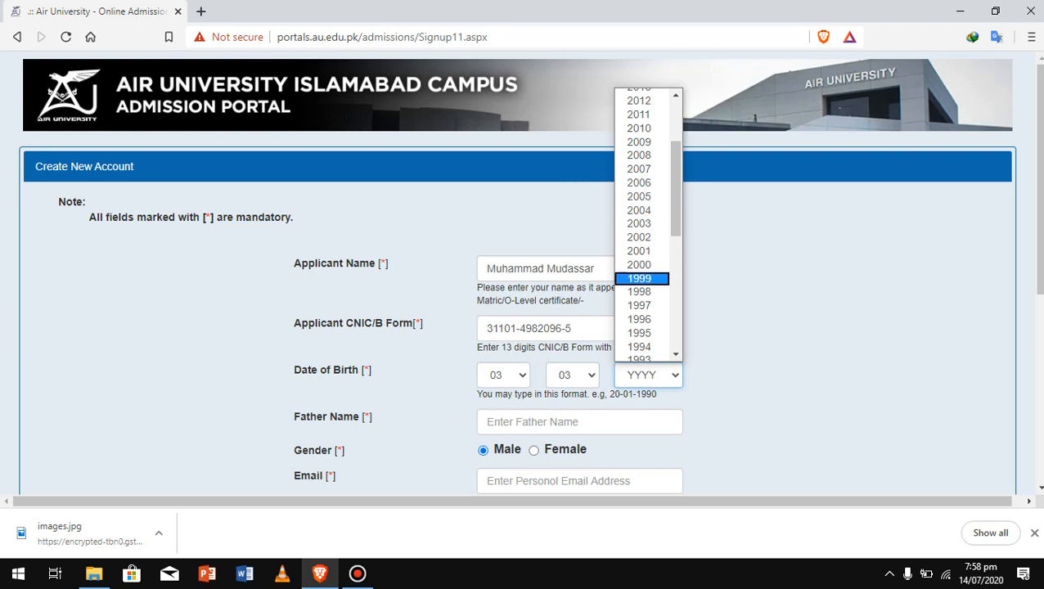
left_click(639, 305)
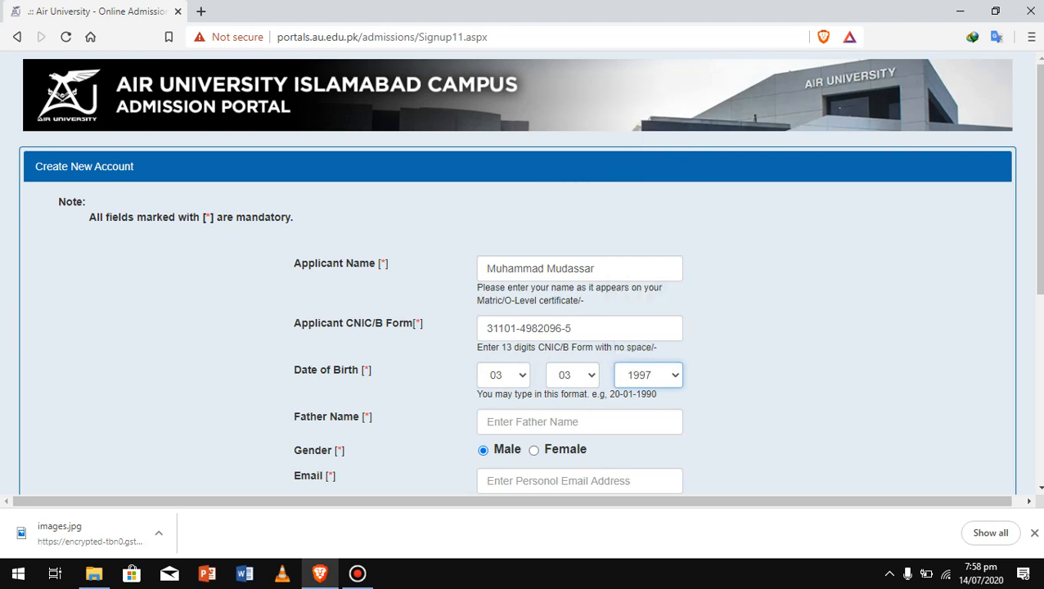
Fill in the father's name from the browser's autofill suggestion
left_click(580, 422)
key("Down")
key("Return")
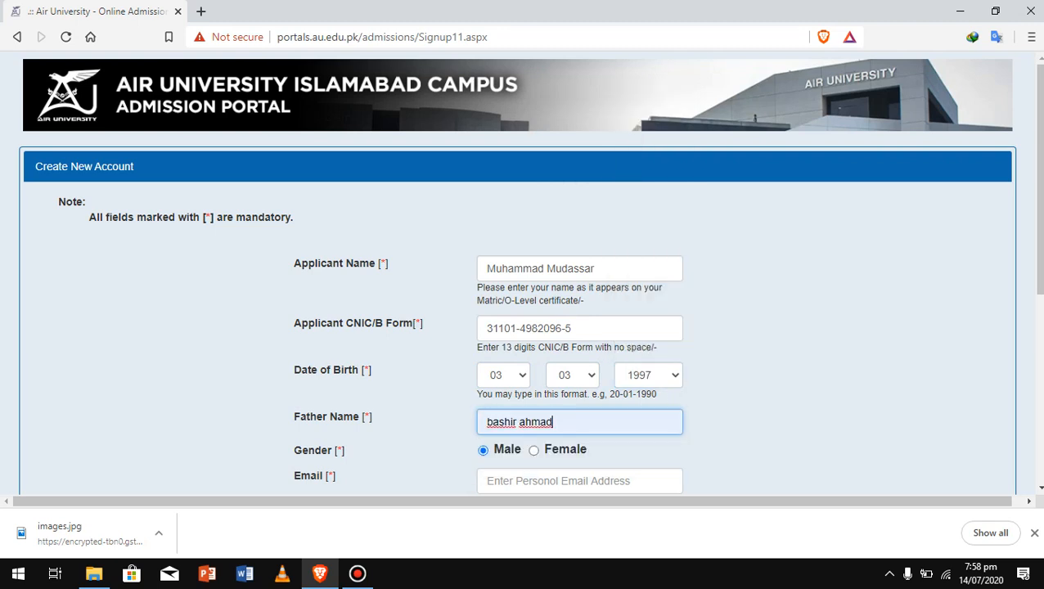
scroll(530, 272, "down", 2)
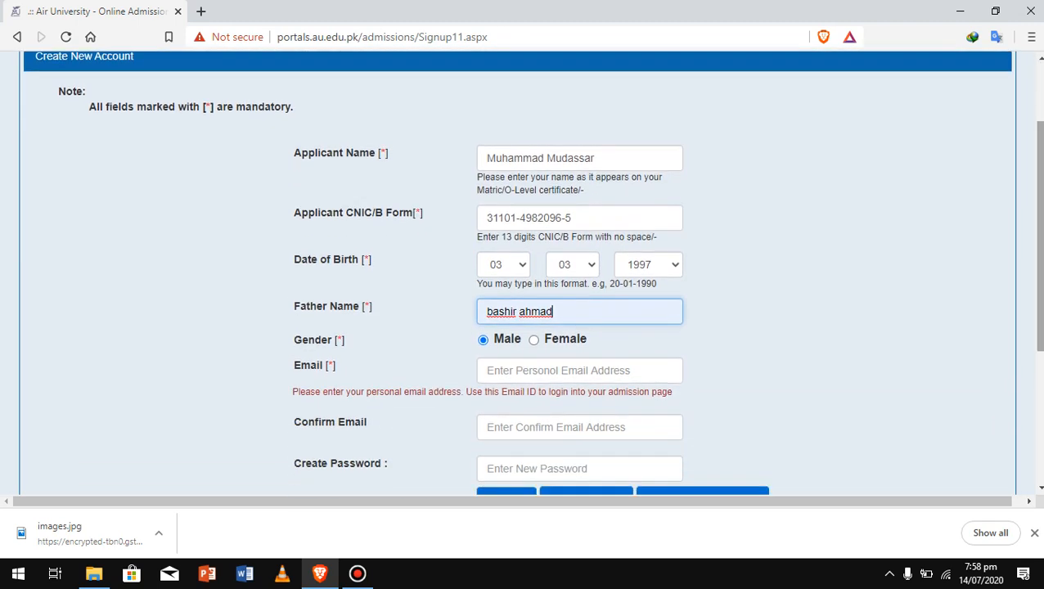
Enter the applicant's e-mail address in Email and Confirm Email
left_click(580, 370)
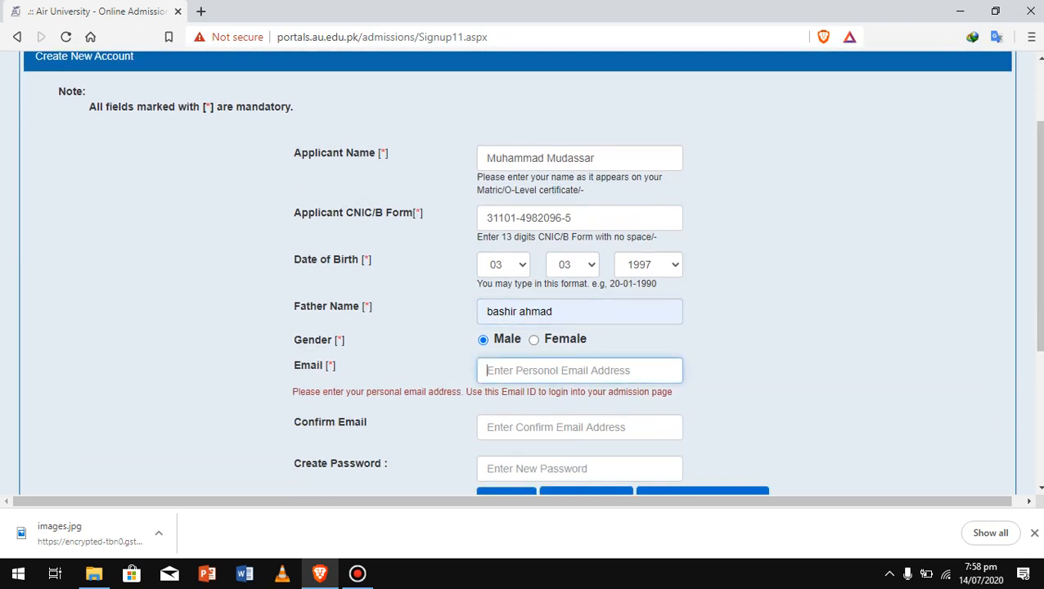
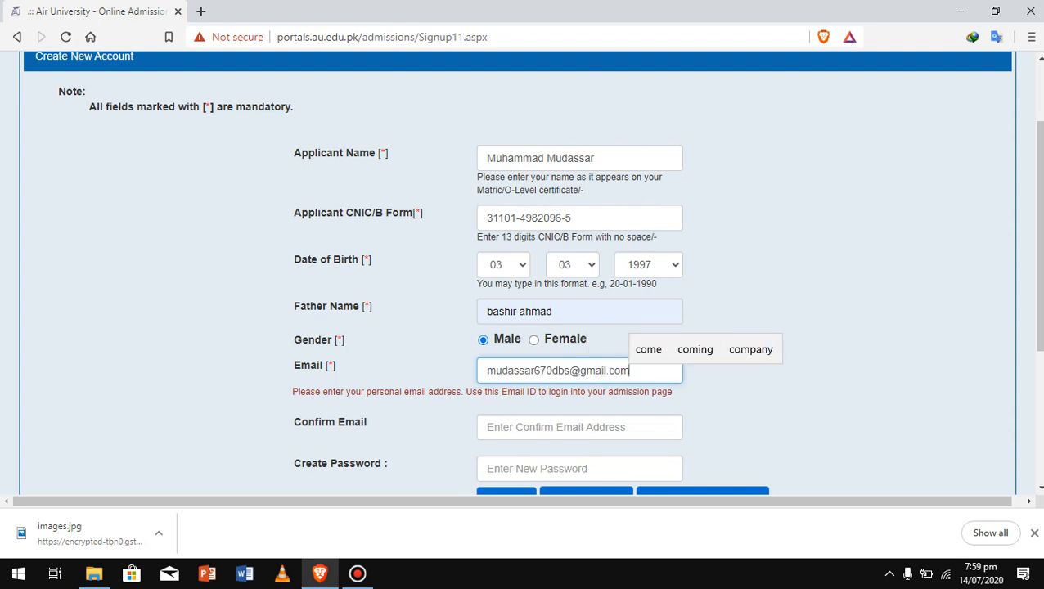
key("Tab")
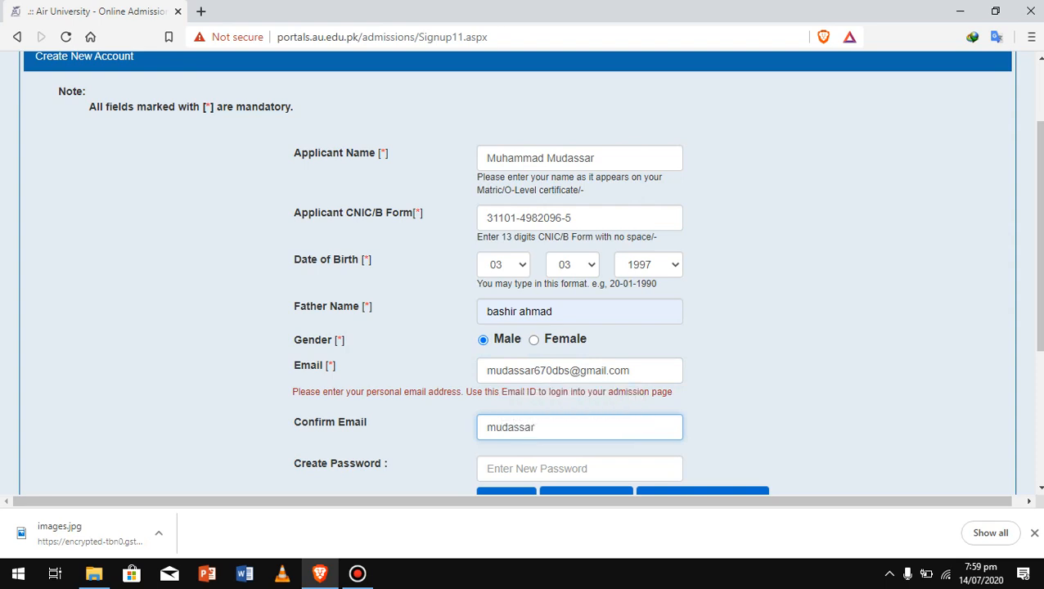
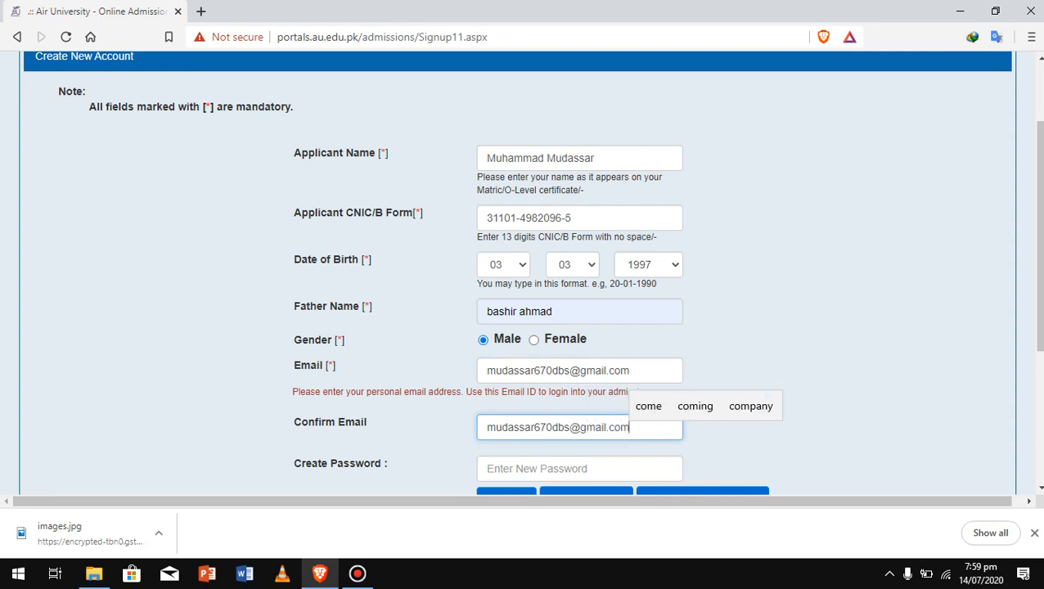
Type the account password in the Create Password field
left_click(579, 469)
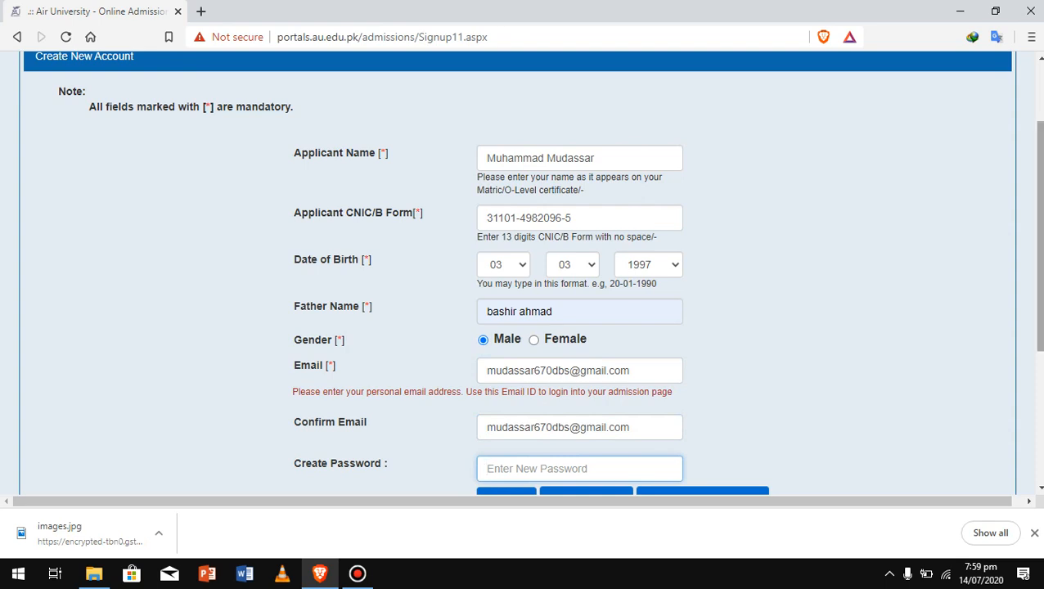
scroll(522, 273, "down", 2)
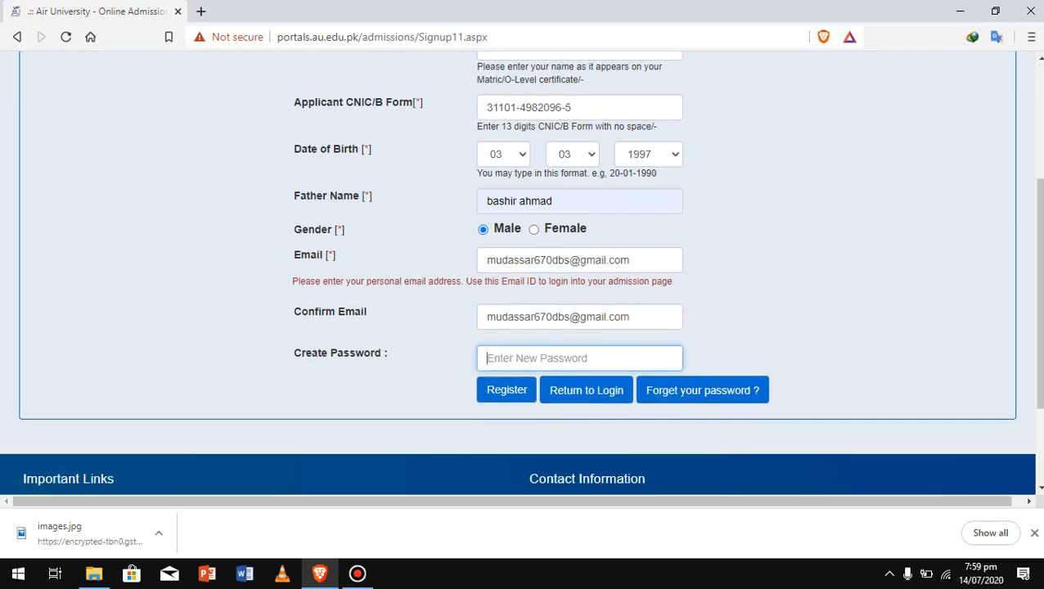
type("******")
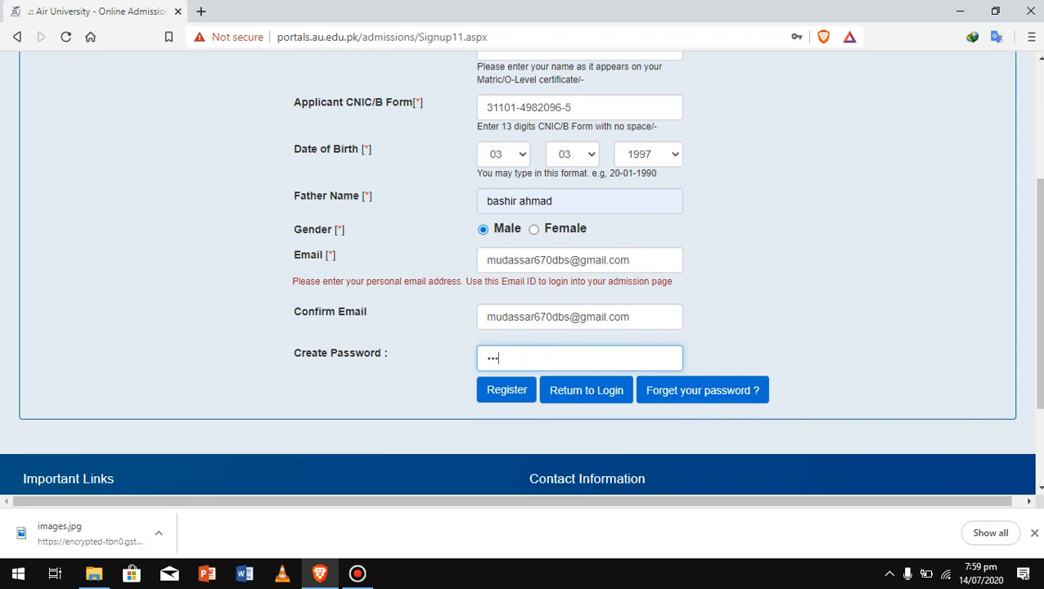
type("***")
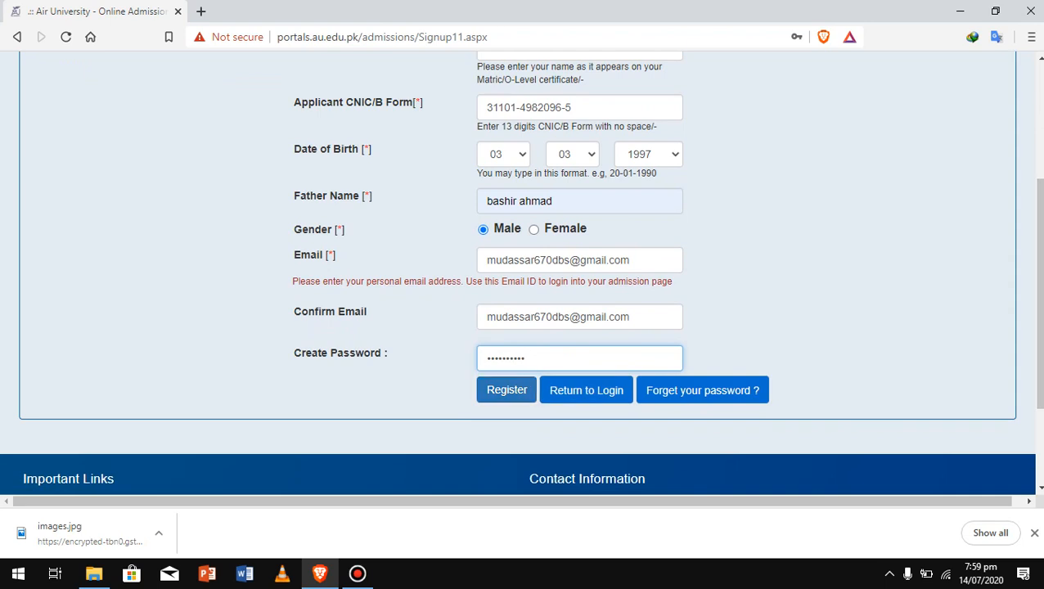
Submit the registration, re-enter the password and resubmit, getting an 'account already exists' error
left_click(507, 390)
scroll(507, 391, "up", 2)
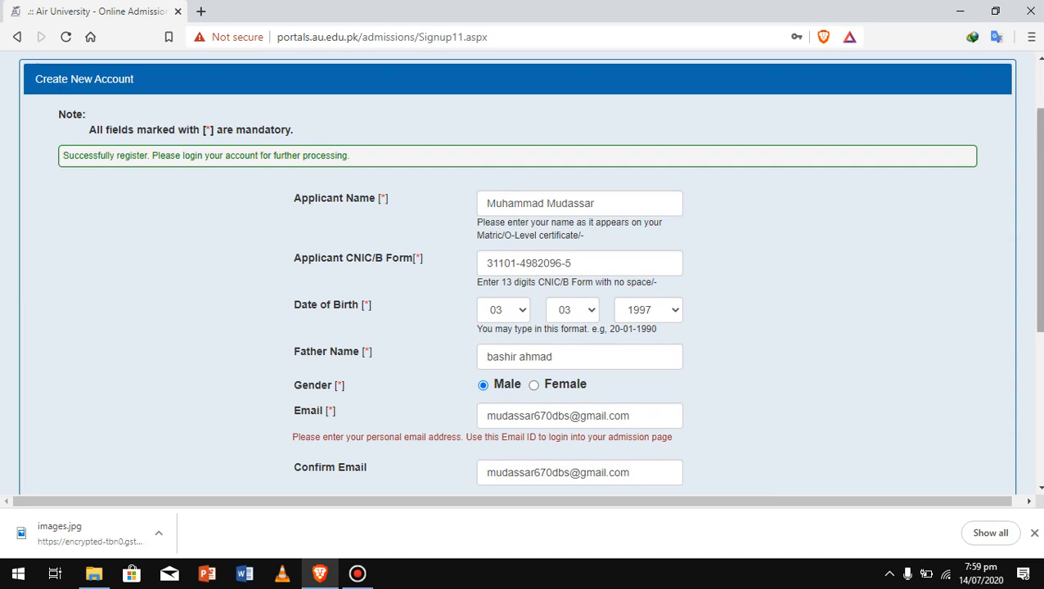
scroll(1039, 246, "down", 3)
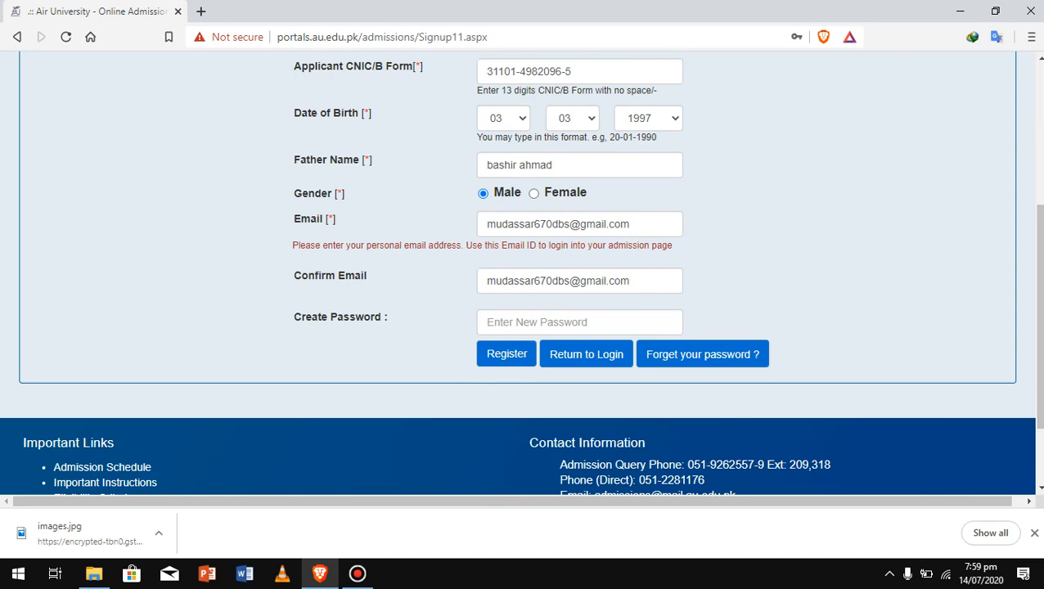
left_click(524, 323)
type("•")
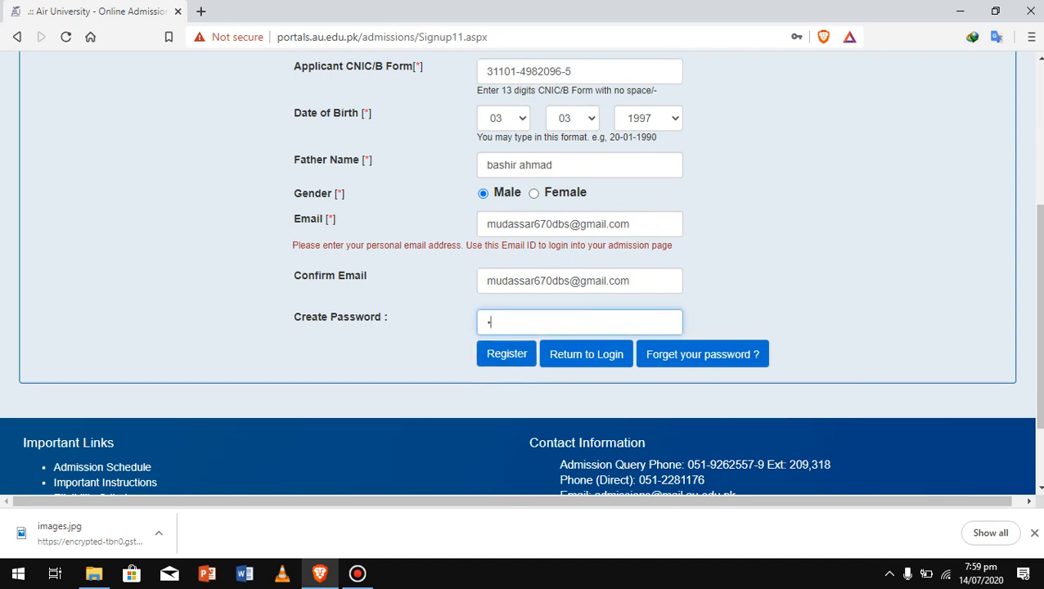
type("•••••••••")
key("Tab")
key("Return")
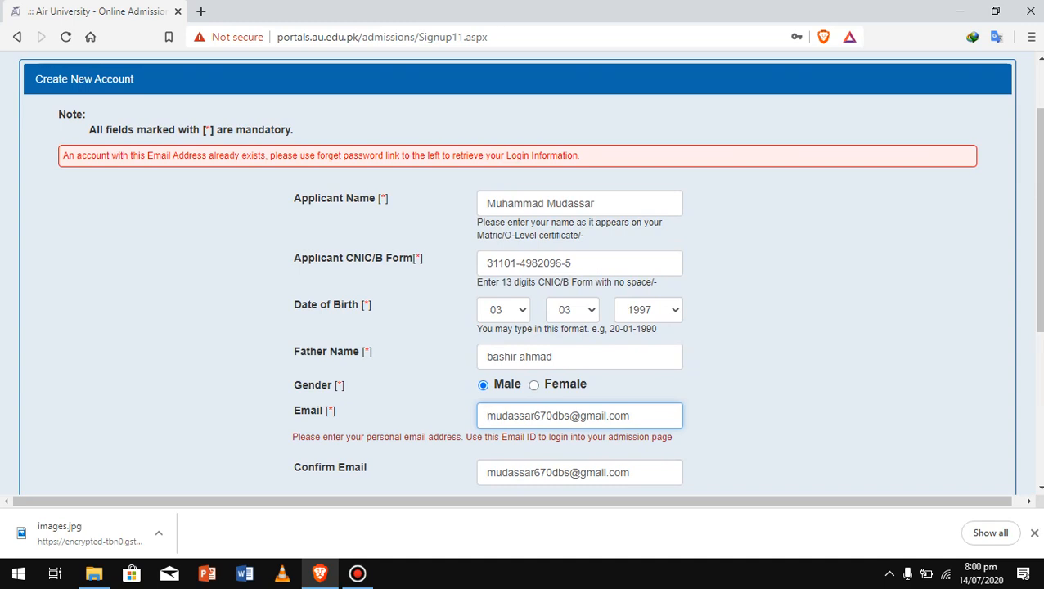
Replace the user name part of both Email and Confirm Email with a different address
key("BackSpace")
key("BackSpace")
key("BackSpace")
key("BackSpace")
key("BackSpace")
key("BackSpace")
key("BackSpace")
key("BackSpace")
key("BackSpace")
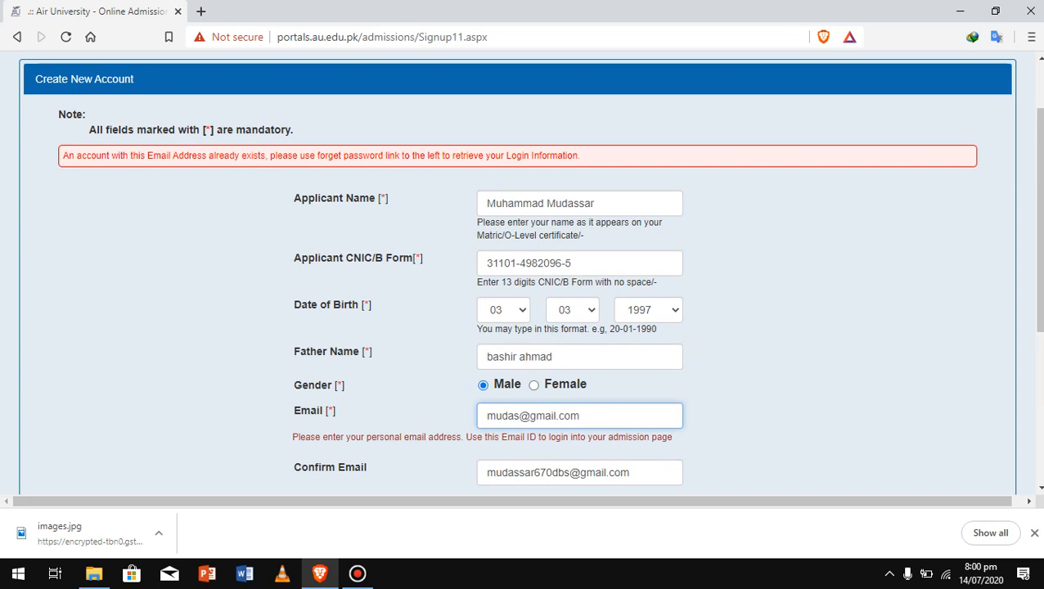
key("BackSpace")
key("BackSpace")
key("BackSpace")
key("BackSpace")
key("BackSpace")
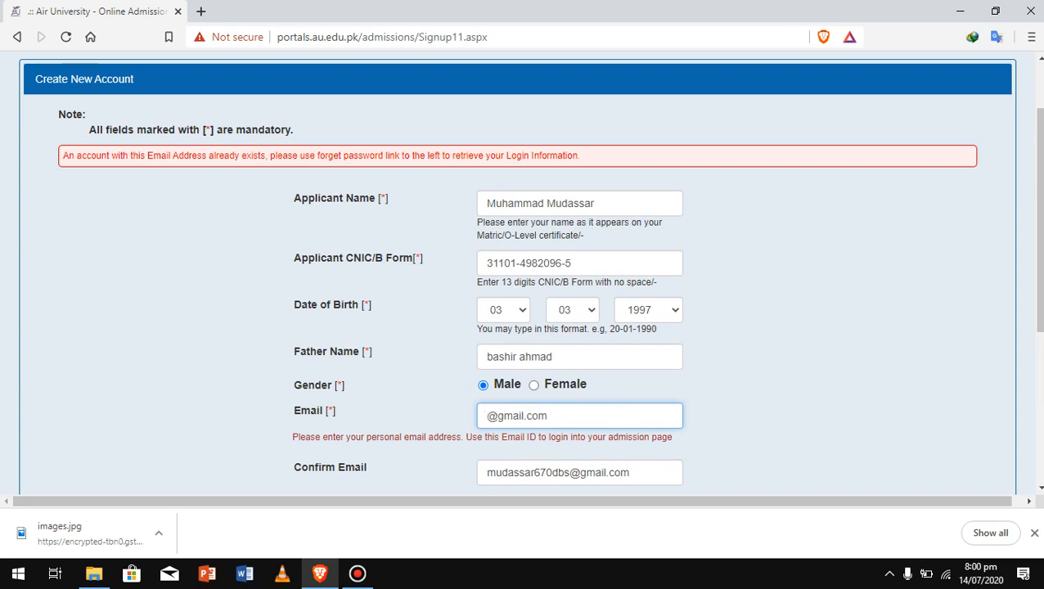
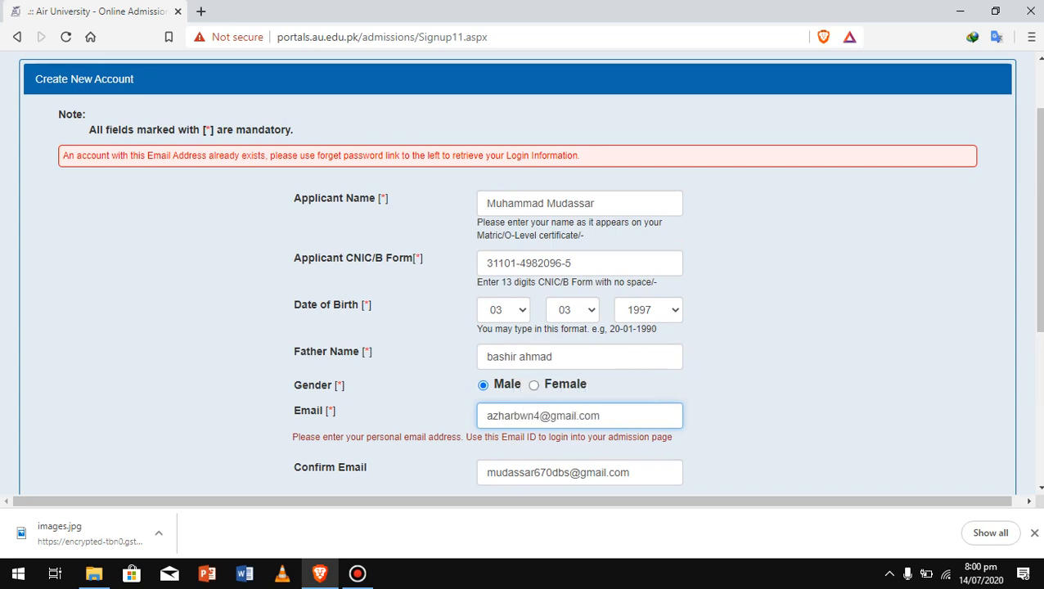
left_click(570, 473)
key("BackSpace")
key("BackSpace")
key("BackSpace")
key("BackSpace")
key("BackSpace")
key("BackSpace")
key("BackSpace")
key("BackSpace")
key("BackSpace")
key("BackSpace")
key("BackSpace")
key("BackSpace")
key("BackSpace")
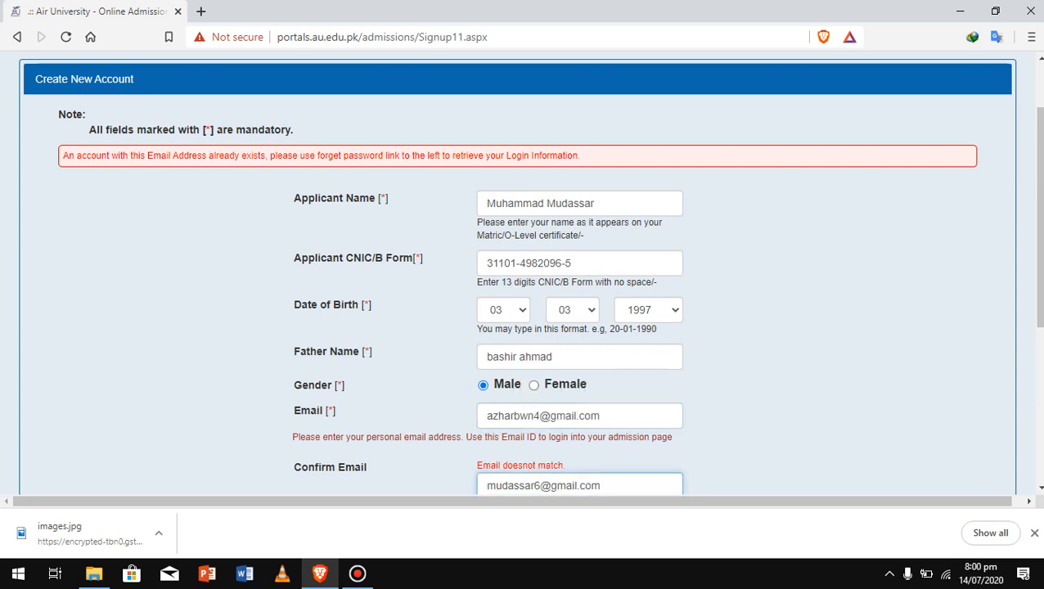
key("BackSpace")
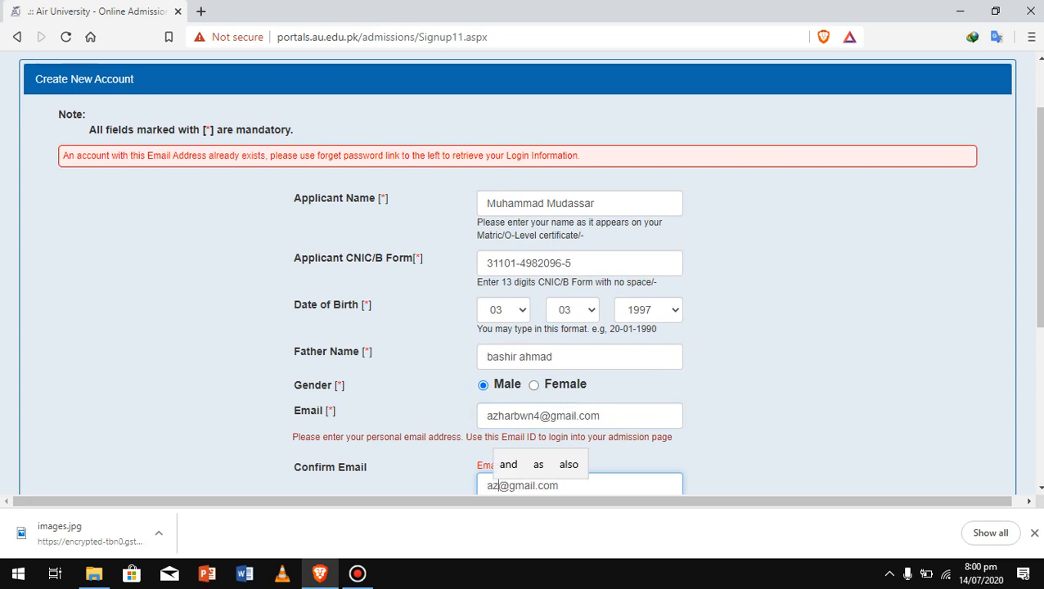
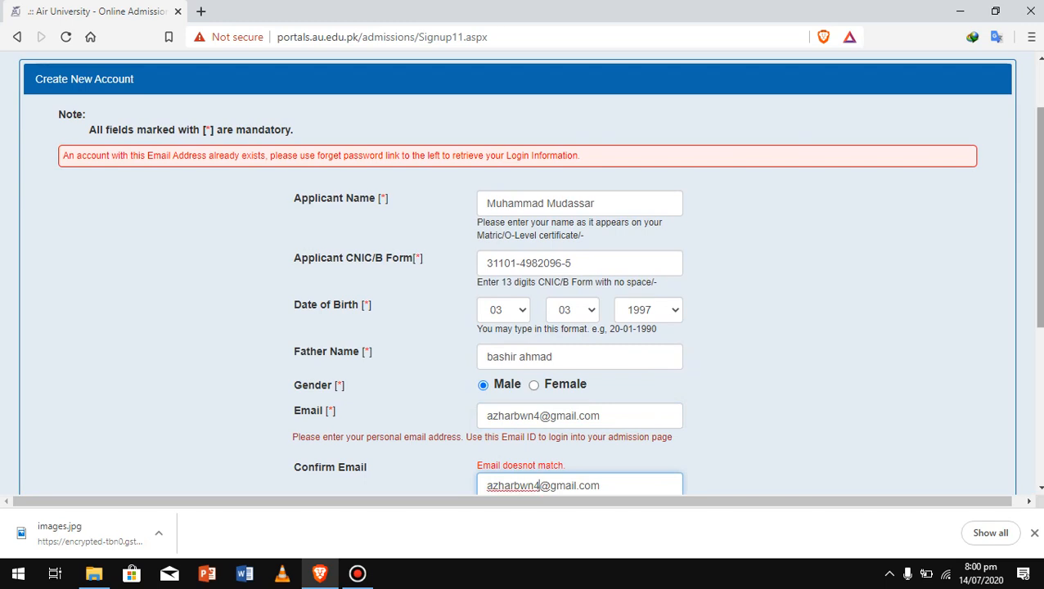
Enter the account password and submit the registration successfully
scroll(516, 365, "down", 3)
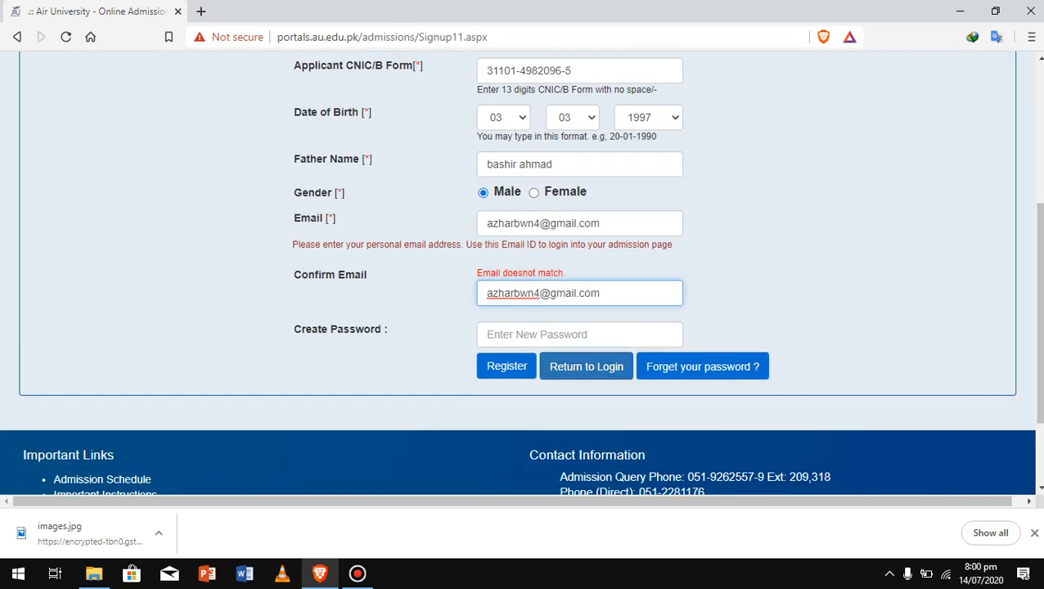
key("Tab")
type("123")
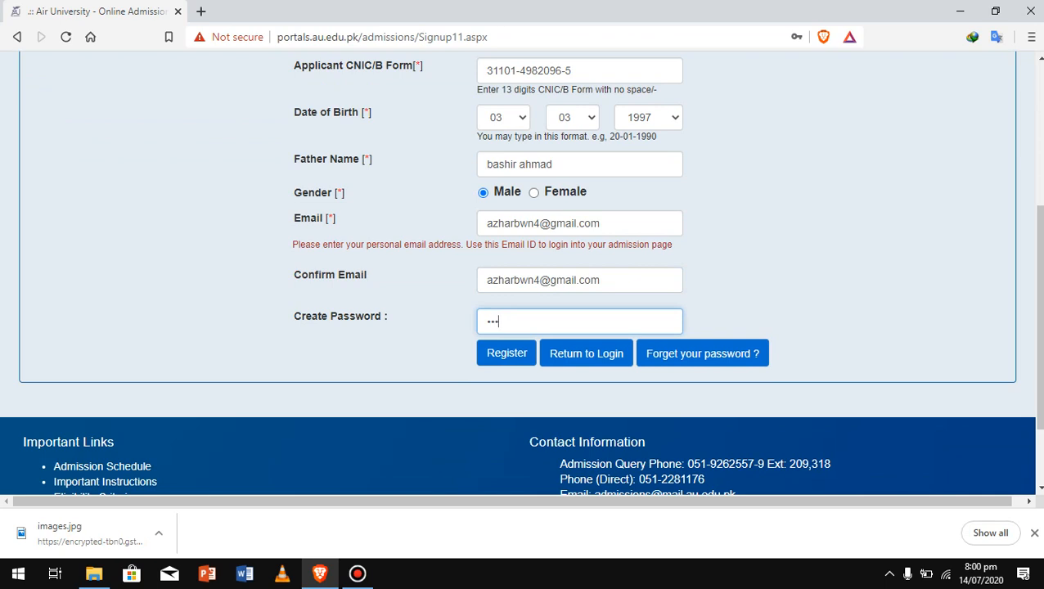
type("456789")
key("Tab")
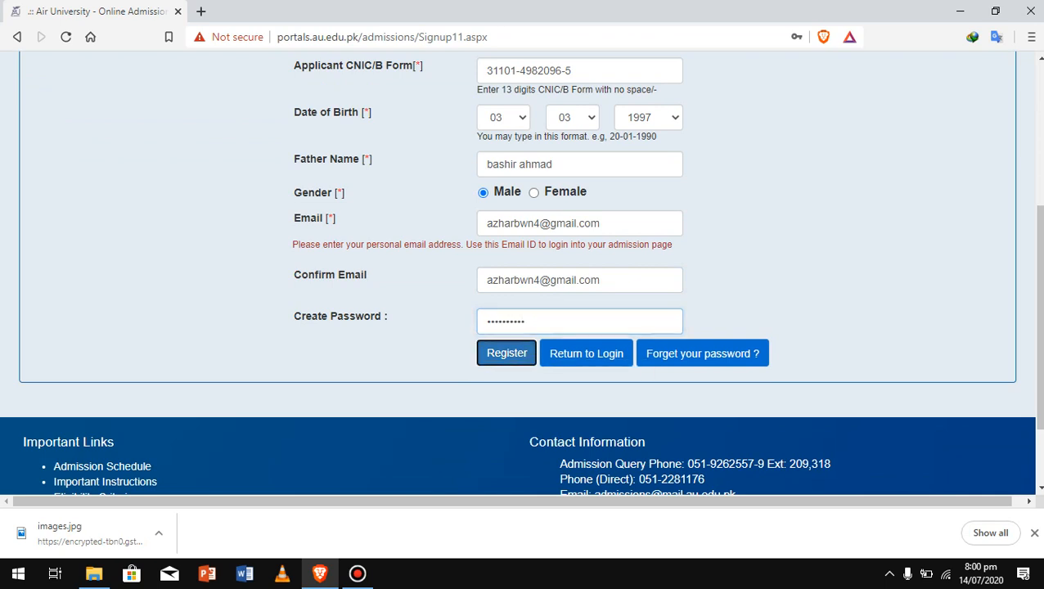
key("Return")
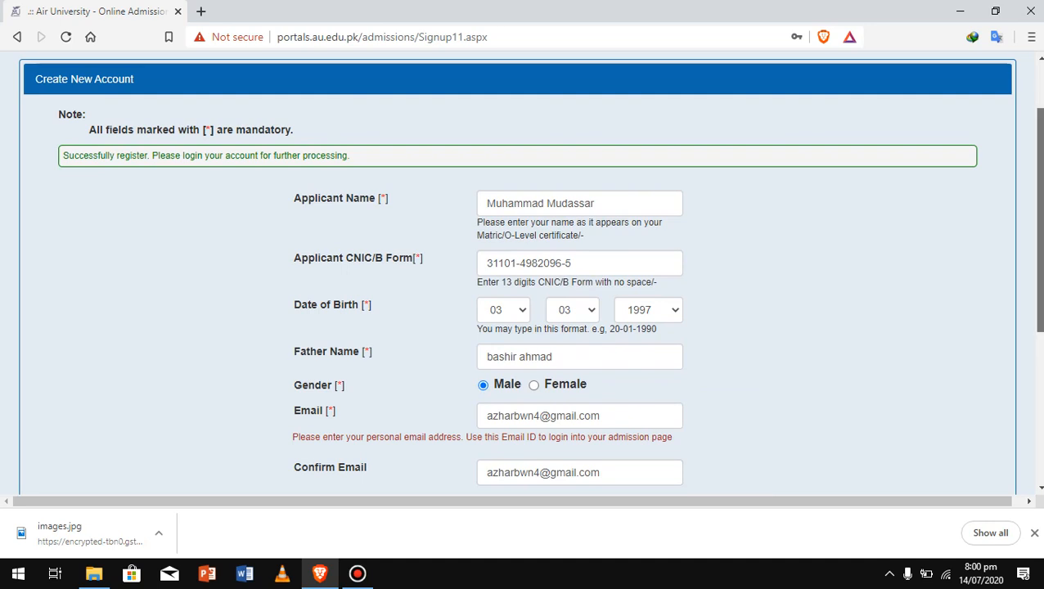
scroll(529, 272, "down", 1)
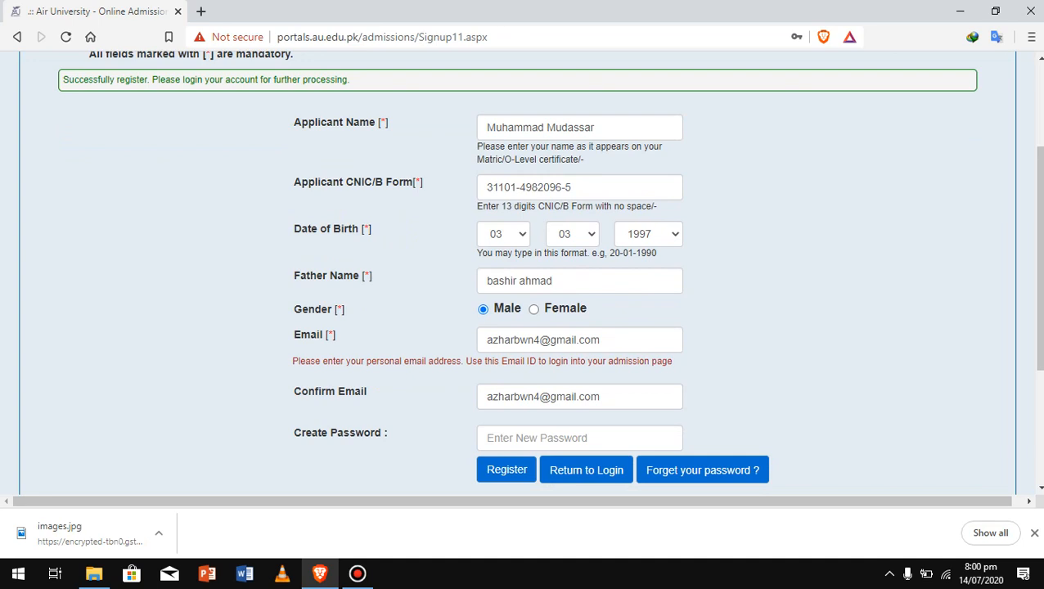
Go back from the registration confirmation to the admission login page
scroll(530, 272, "down", 2)
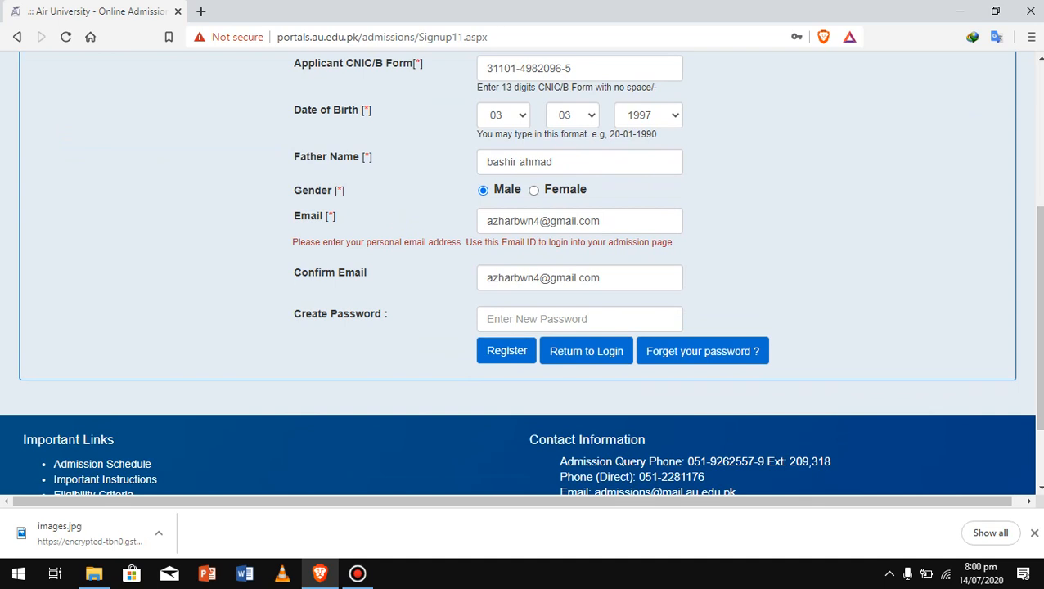
scroll(520, 273, "up", 1)
scroll(521, 273, "down", 3)
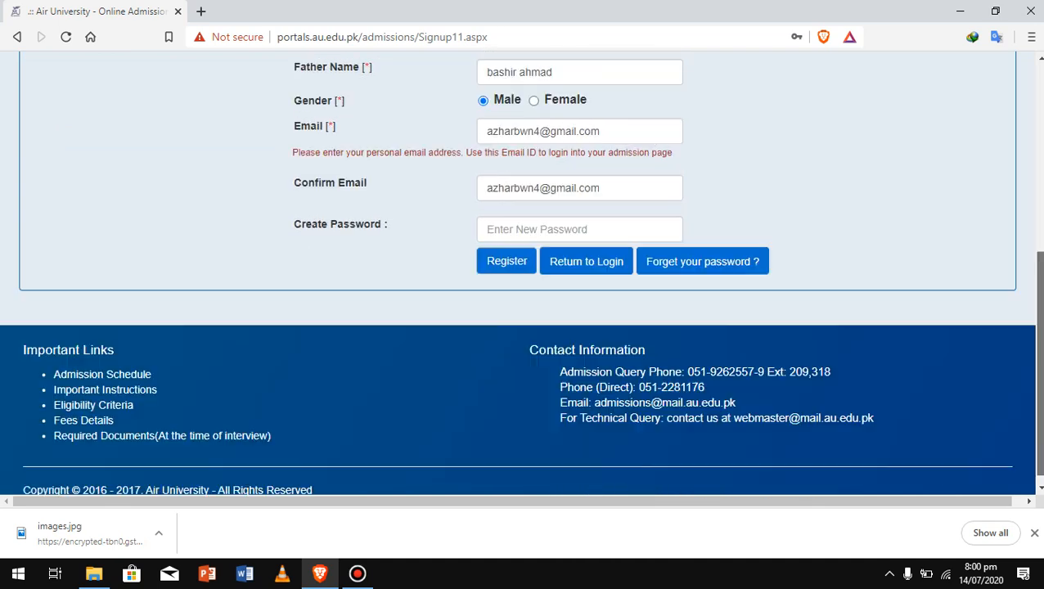
left_click(357, 573)
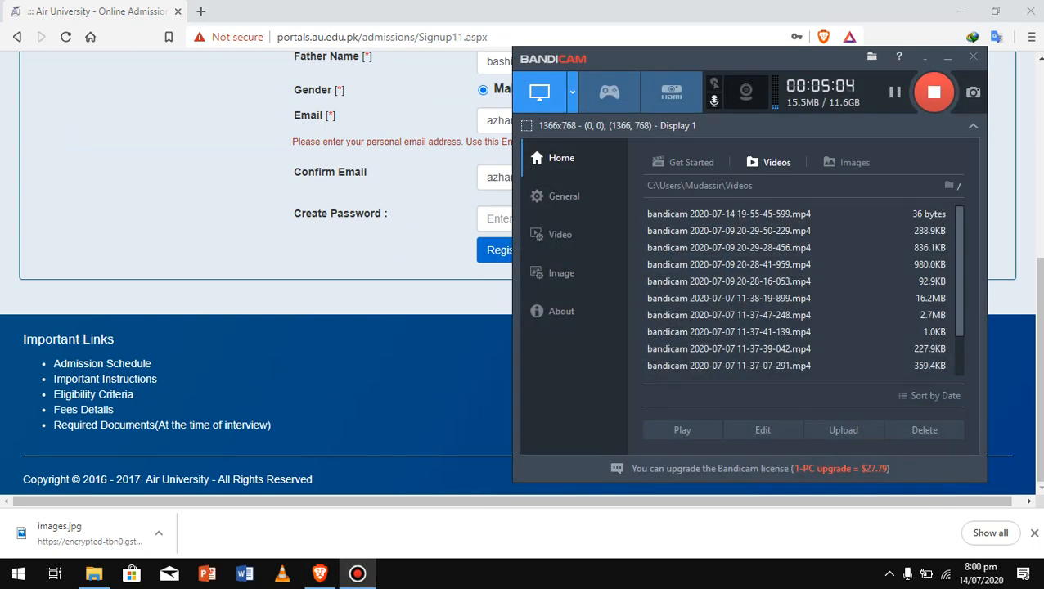
left_click(895, 91)
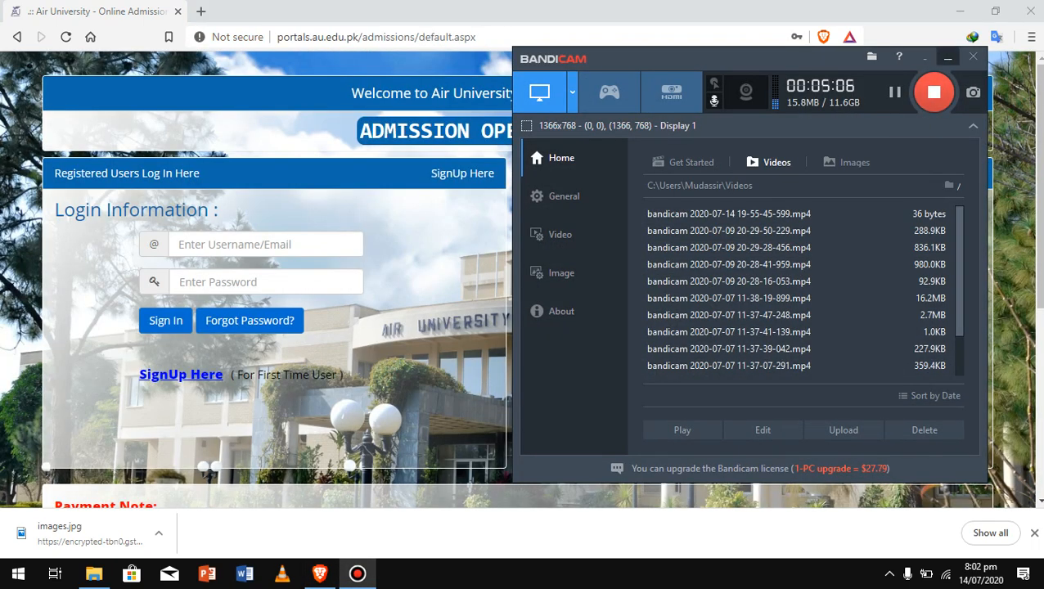
left_click(947, 58)
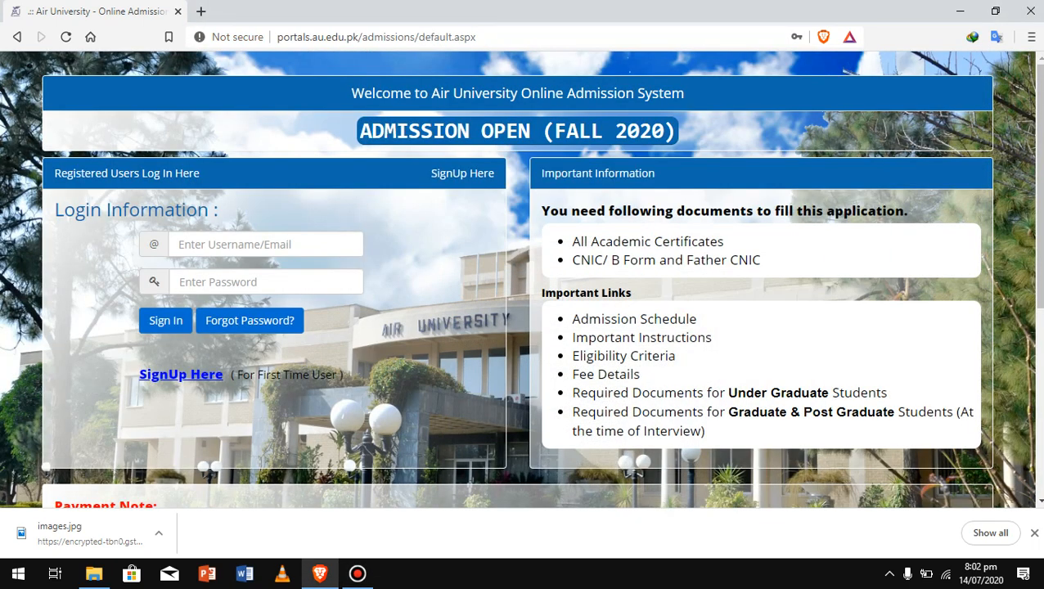
left_click(357, 573)
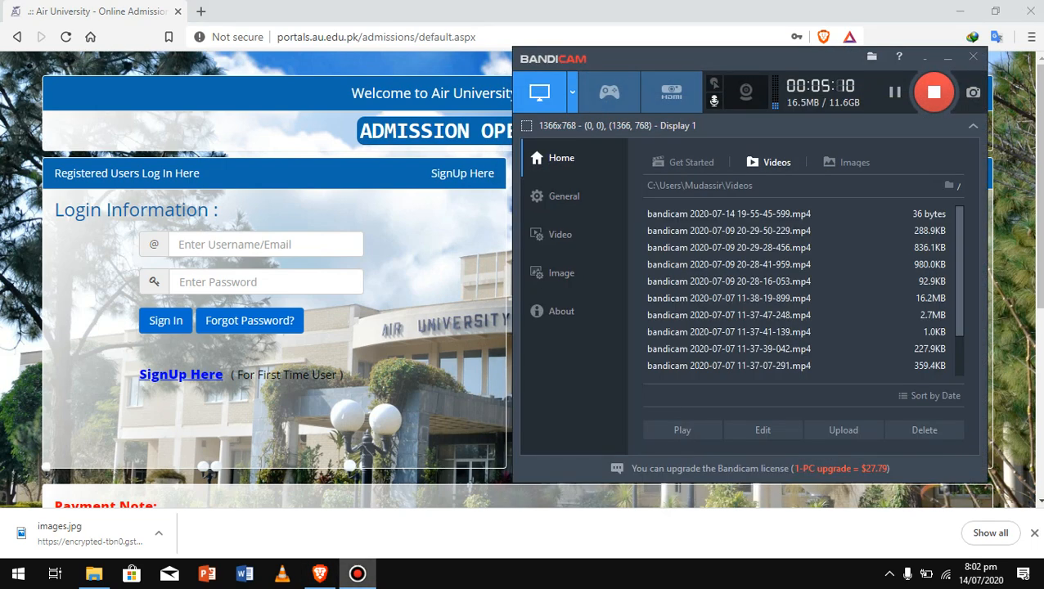
left_click(357, 572)
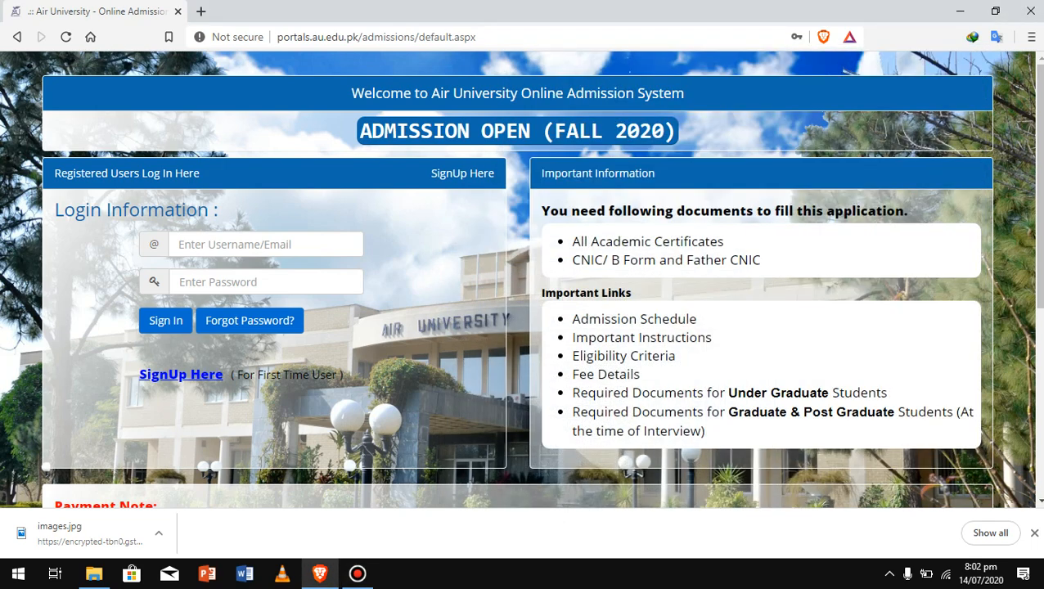
Fill the saved login e-mail and password and sign in to the portal
left_click(266, 244)
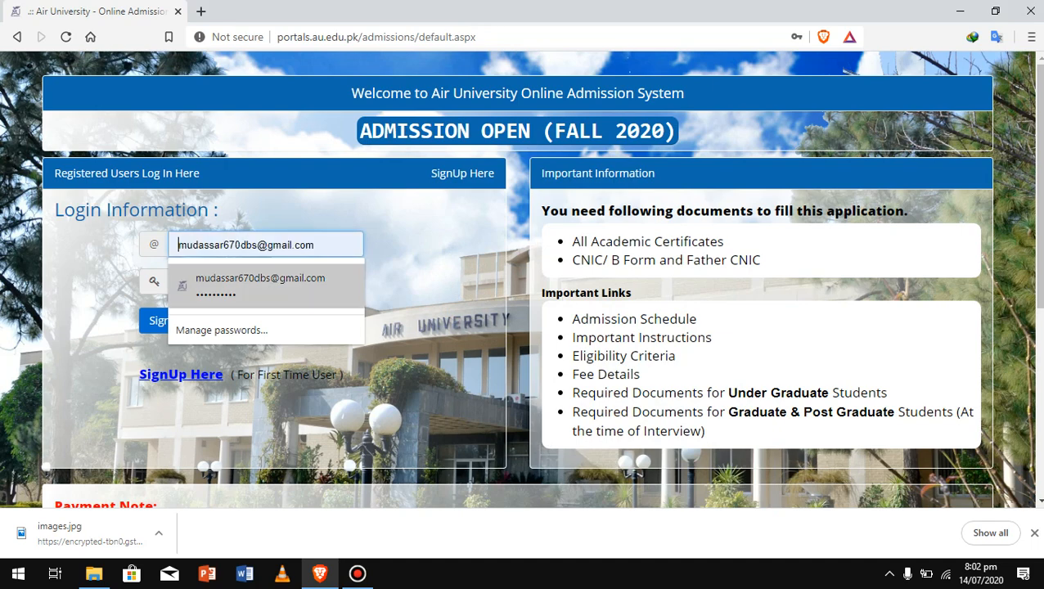
left_click(266, 284)
left_click(165, 320)
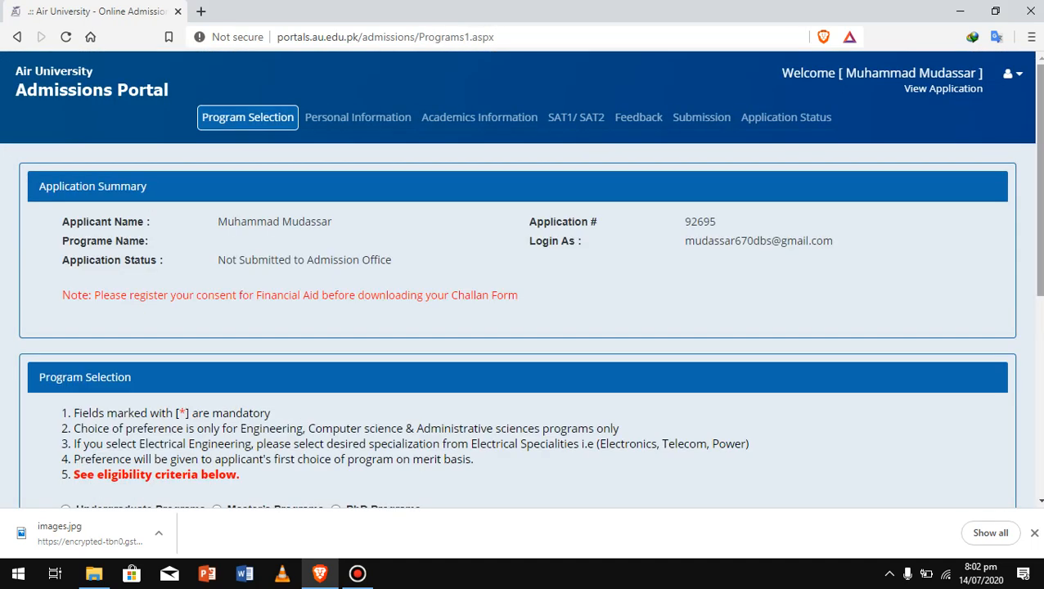
Choose Undergraduate Programs and set Bachelor of Business Administration (HONS) as first preference
scroll(524, 327, "down", 2)
scroll(523, 327, "up", 1)
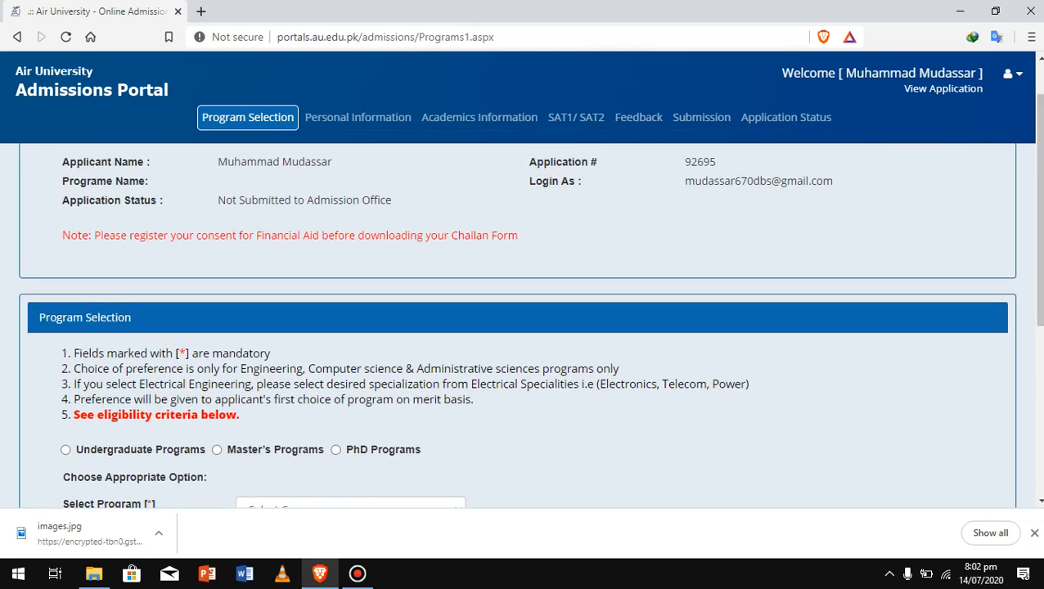
scroll(524, 327, "down", 1)
scroll(524, 327, "up", 3)
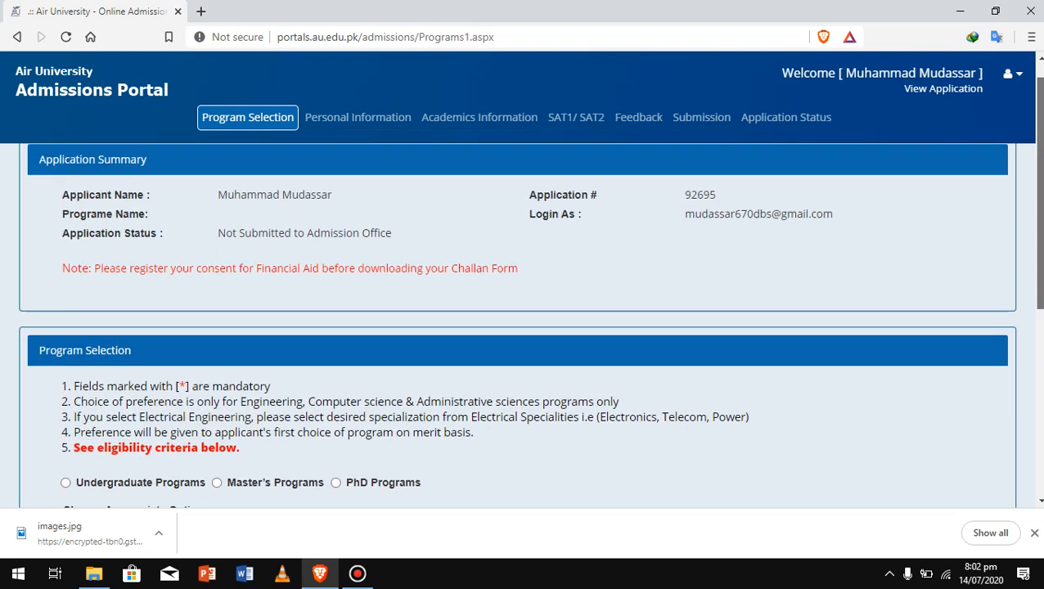
scroll(524, 327, "down", 5)
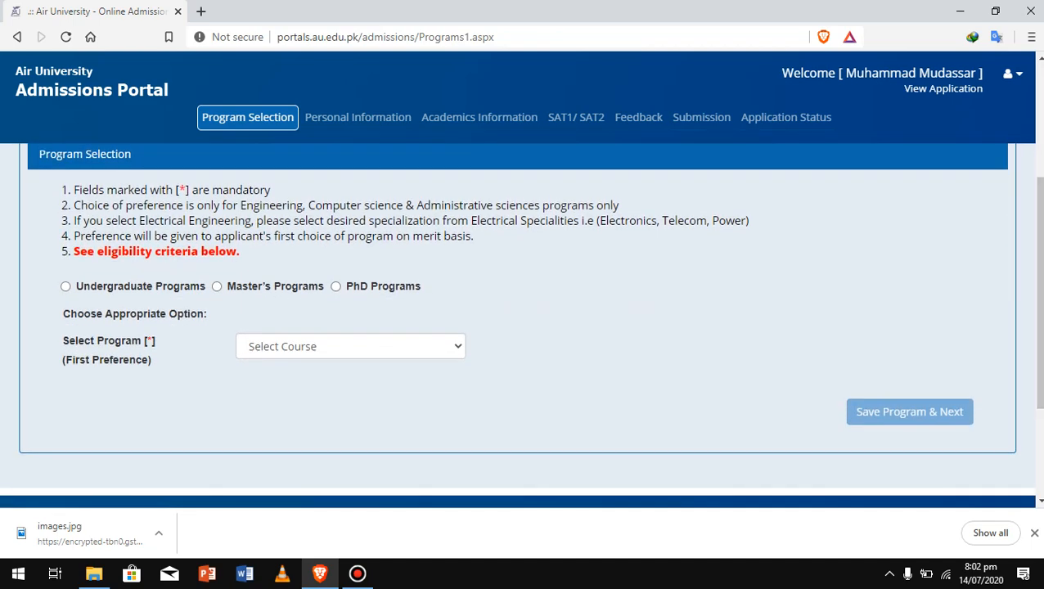
left_click(66, 286)
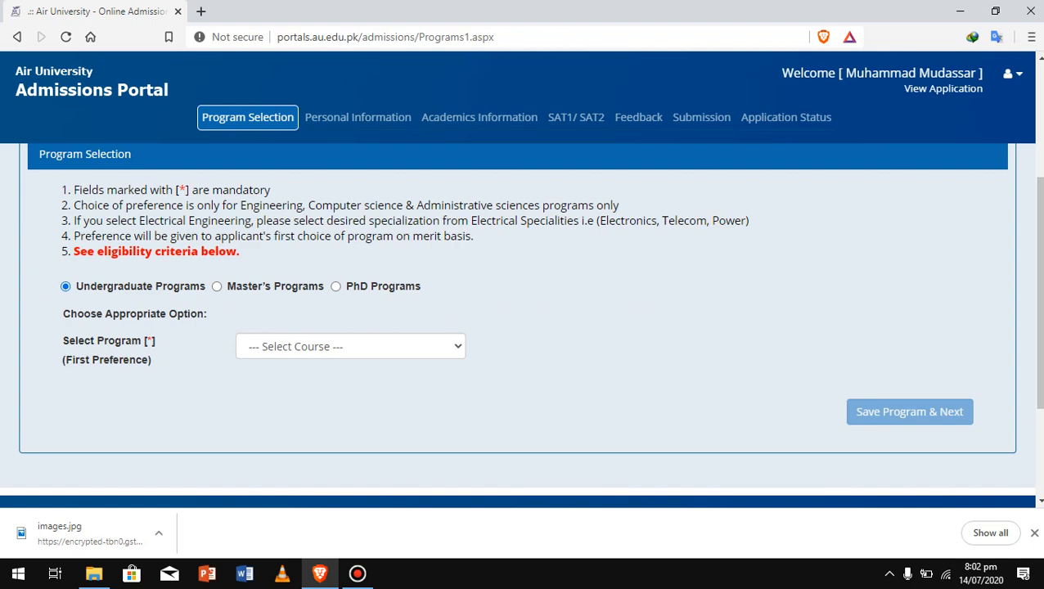
left_click(350, 346)
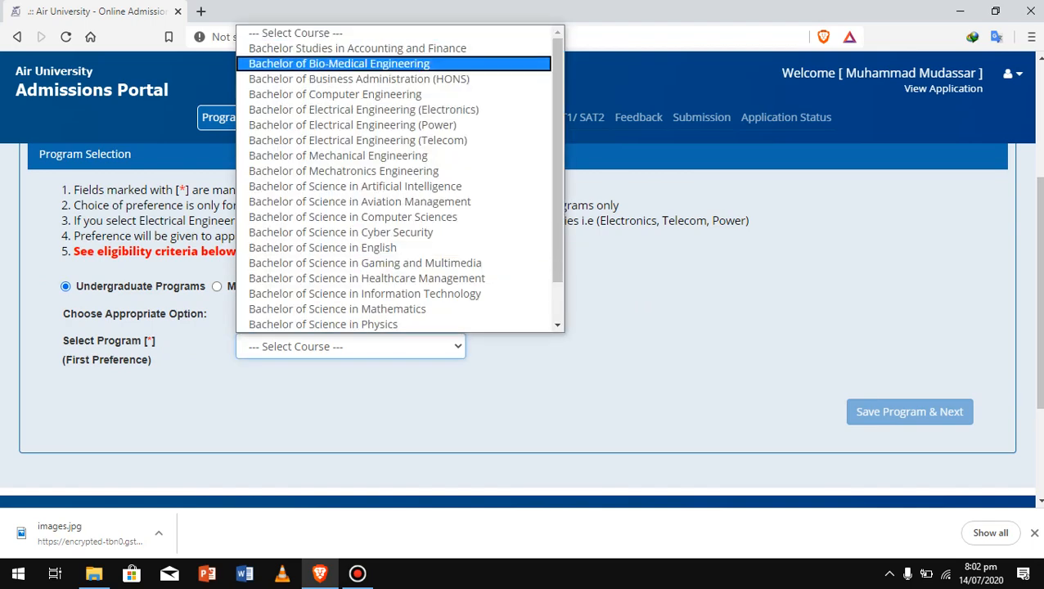
left_click(358, 79)
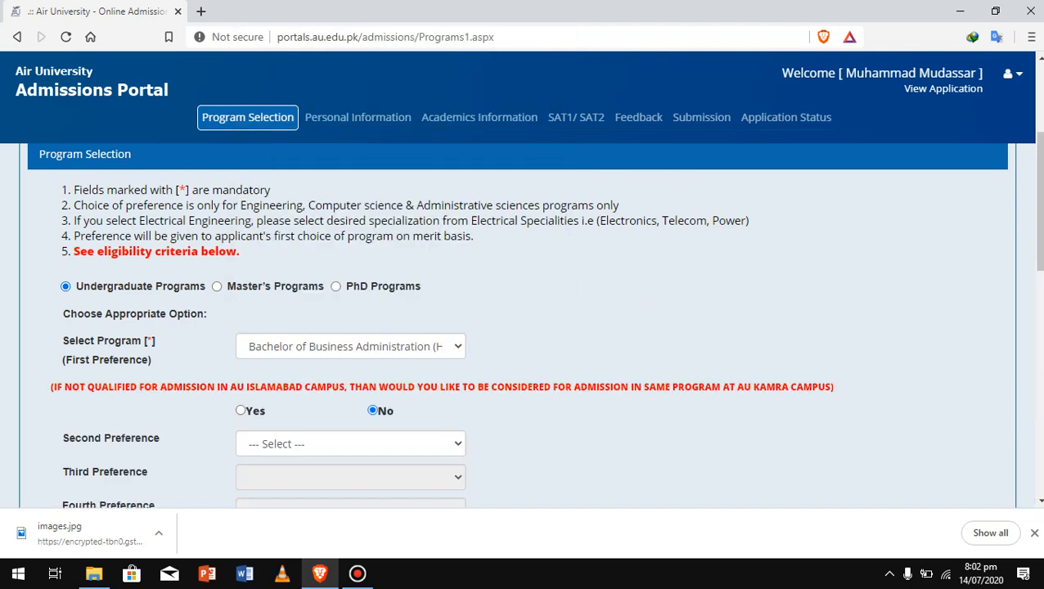
Set Accounting and Finance as second and Healthcare Management as third preference
scroll(524, 327, "down", 3)
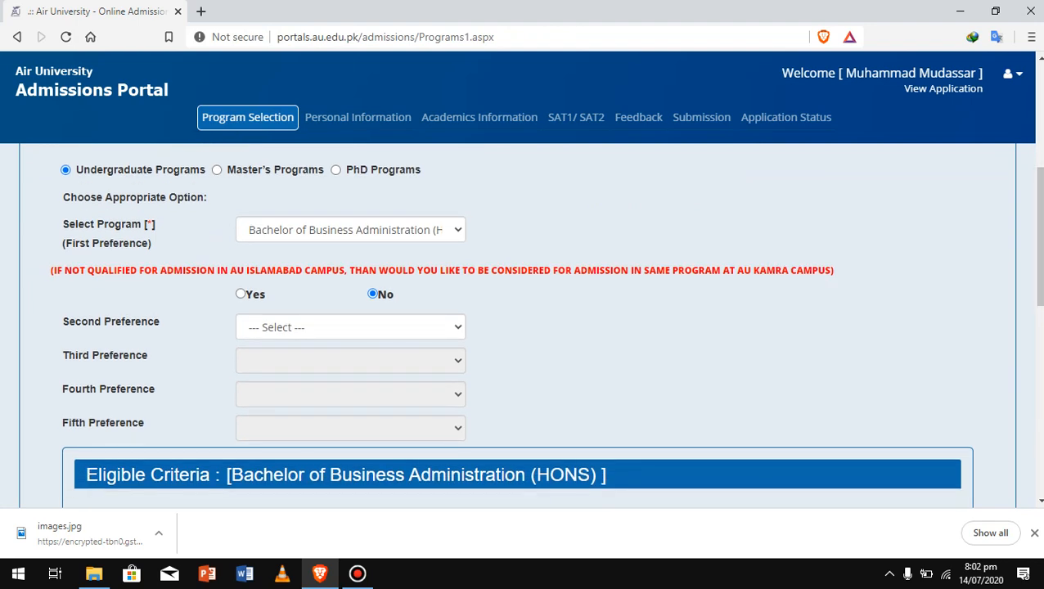
left_click(350, 327)
left_click(358, 364)
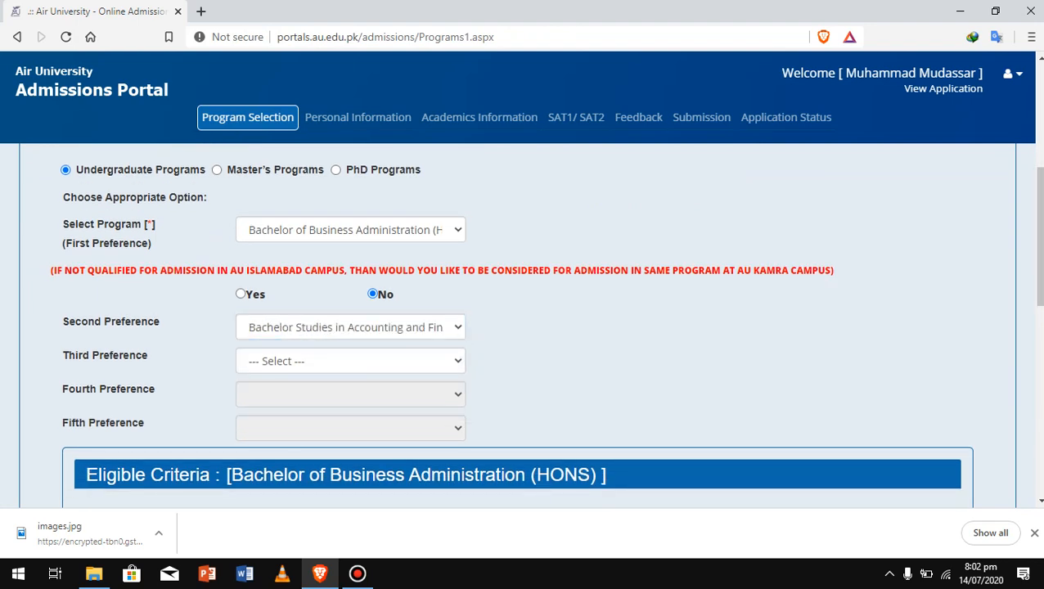
left_click(350, 361)
left_click(385, 429)
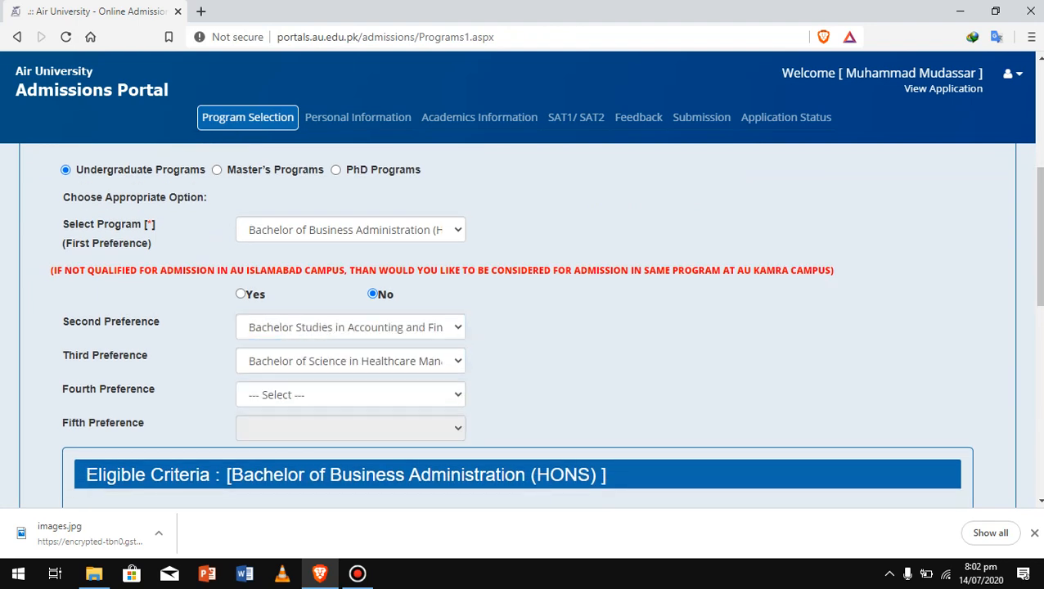
mouse_move(1040, 237)
left_mouse_down()
mouse_move(1040, 255)
mouse_move(1040, 242)
left_mouse_up()
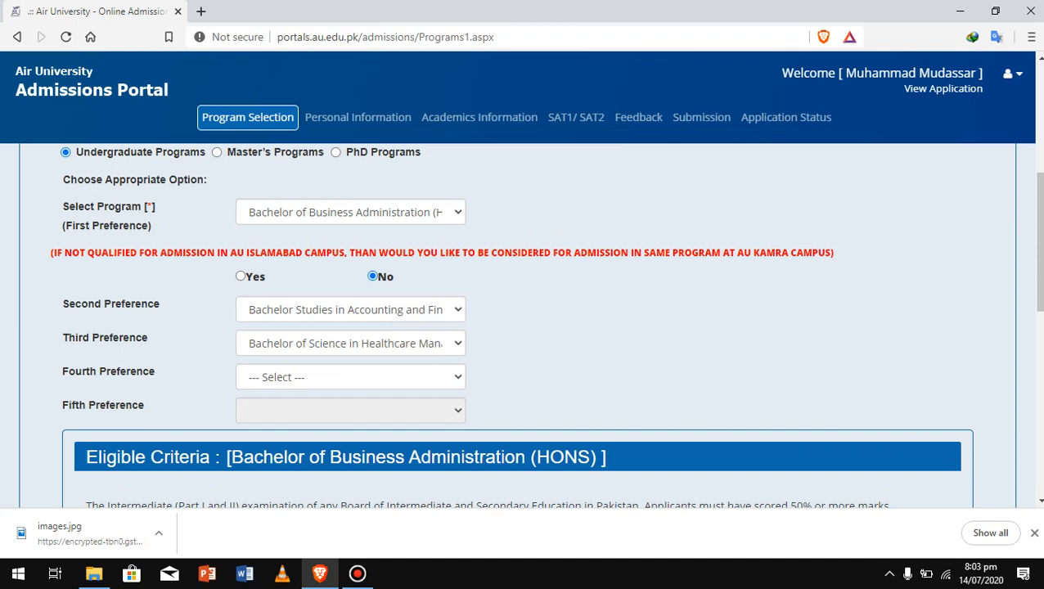
Set Aviation Management as fourth and Tourism and Hospitality Management as fifth preference
left_click_drag(1040, 242, 1040, 264)
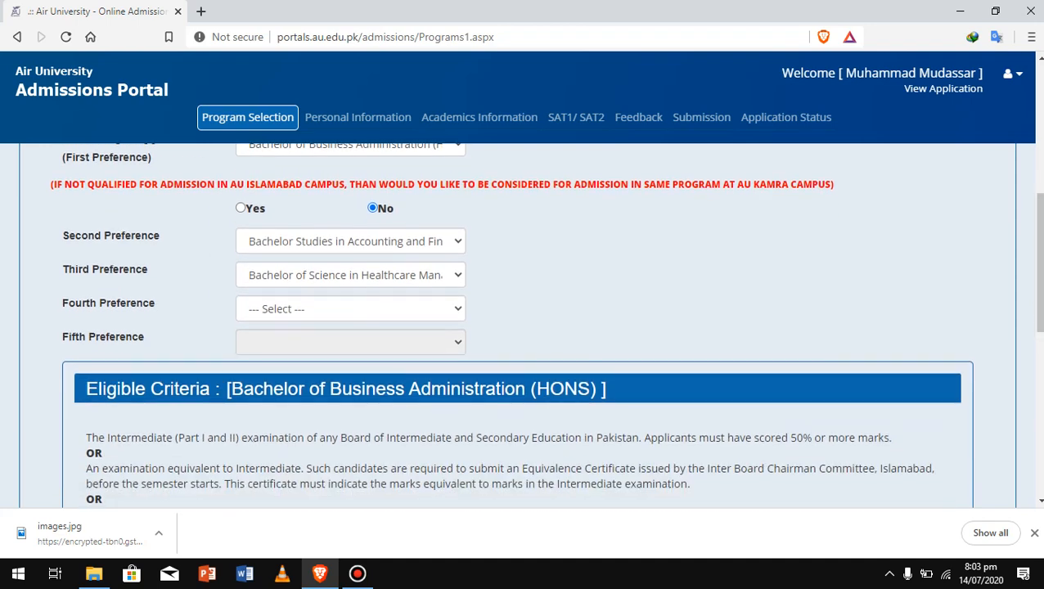
left_click(350, 308)
left_click(360, 344)
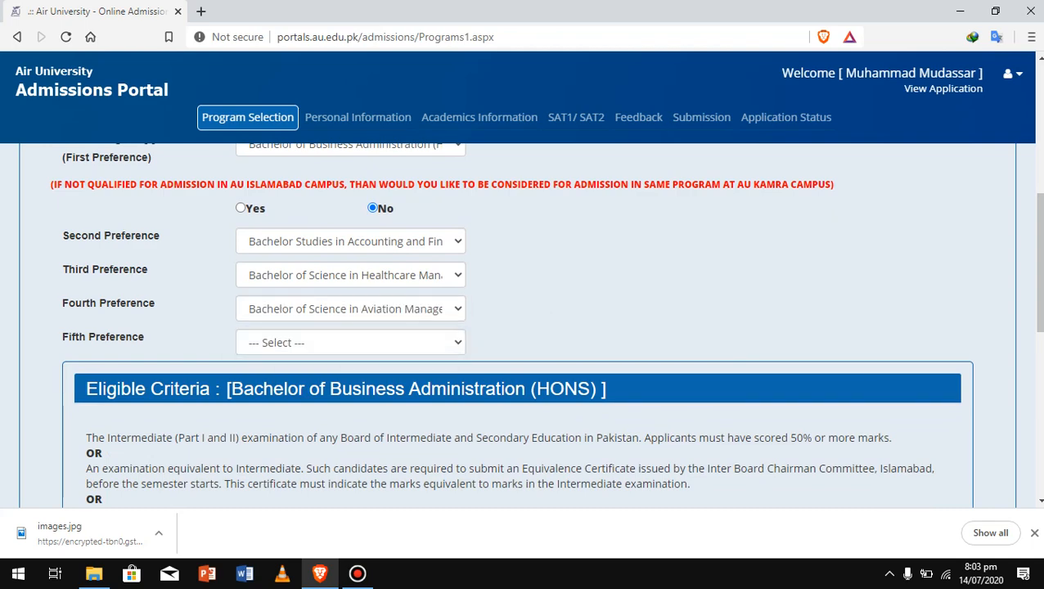
left_click(351, 342)
left_click(398, 379)
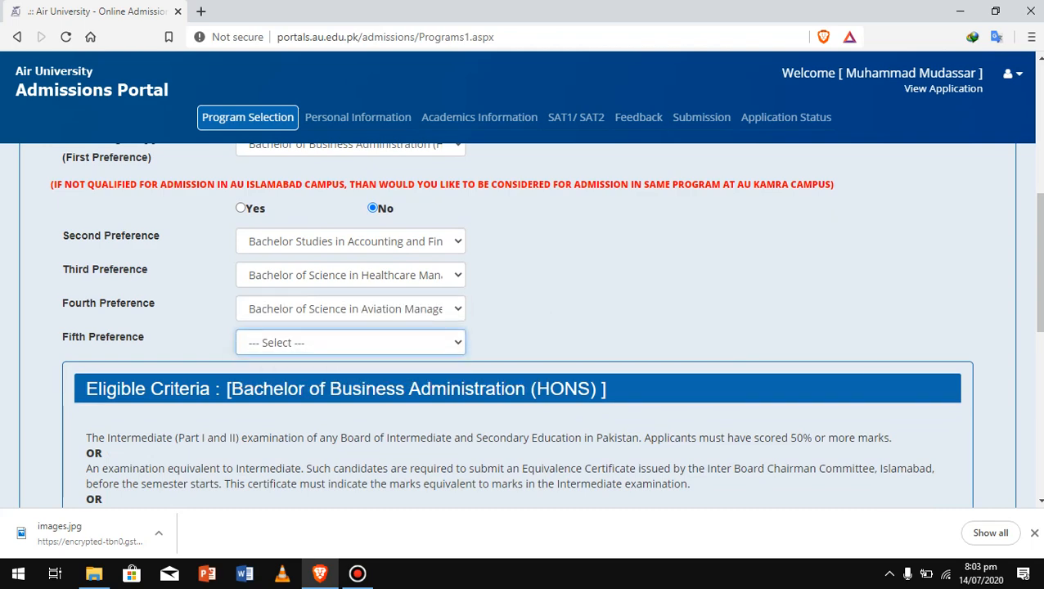
Accept the eligibility criteria and save the program selection
left_click_drag(1039, 270, 1039, 327)
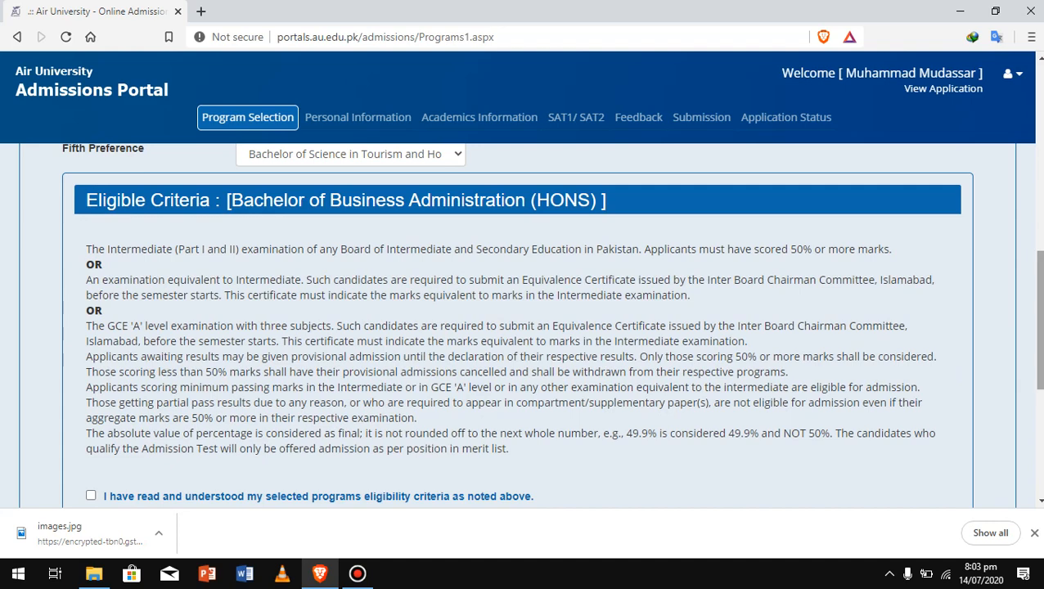
scroll(523, 327, "down", 3)
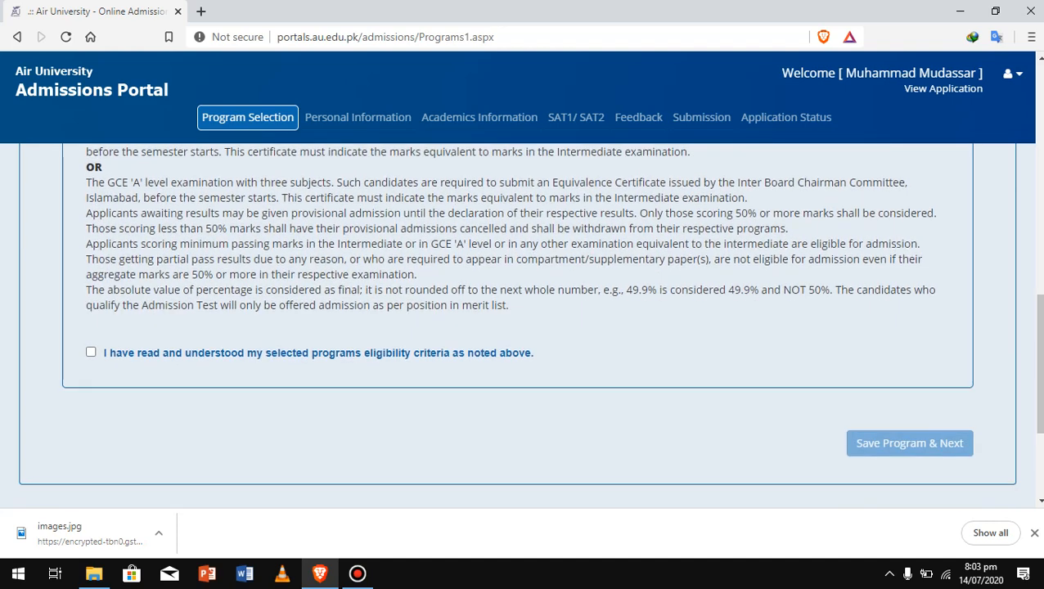
left_click(90, 352)
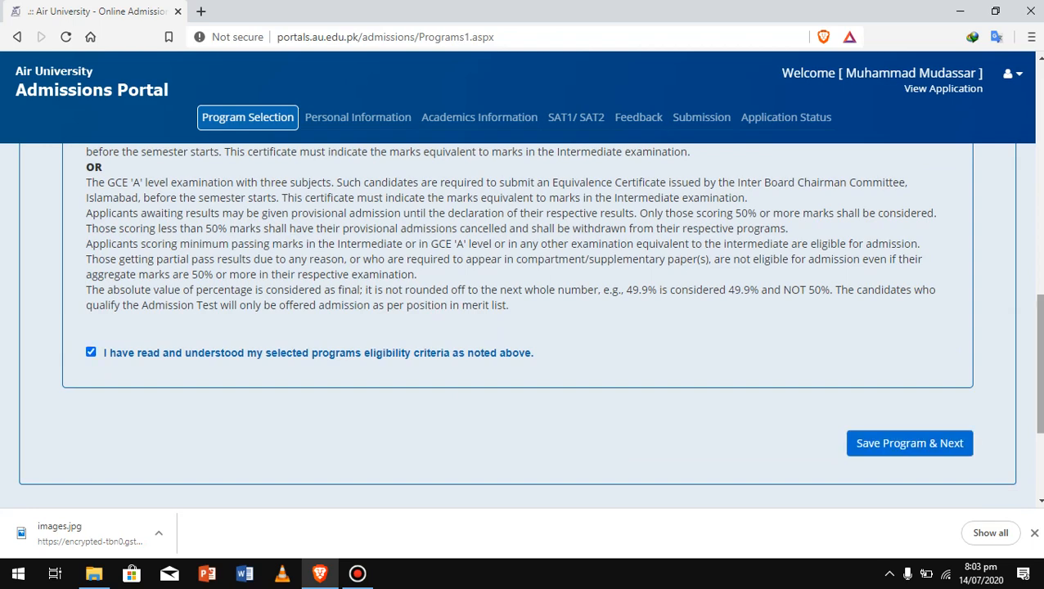
left_click(860, 443)
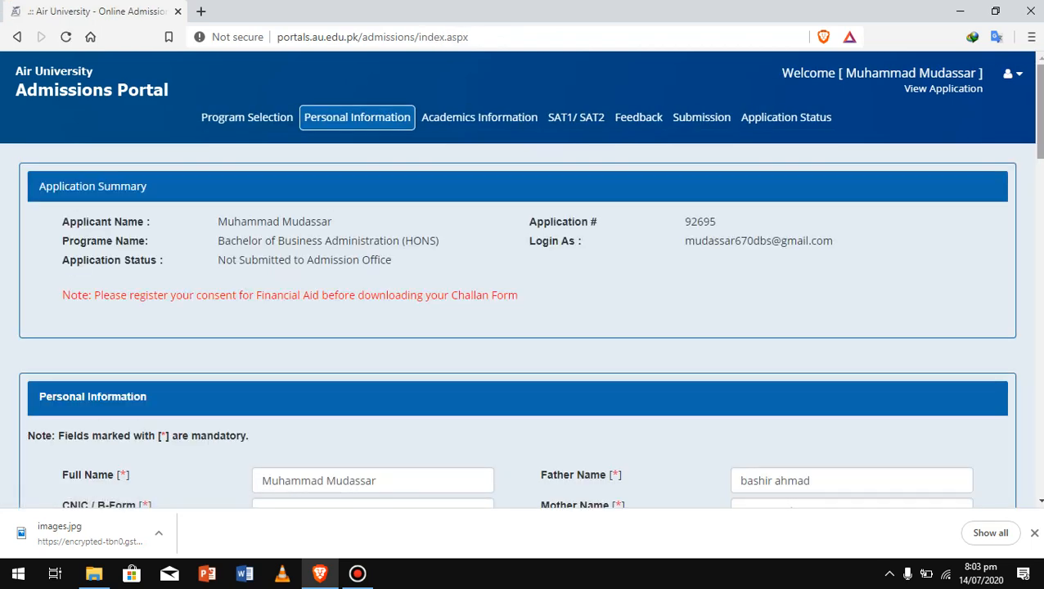
Enter and correct the mother's name on the Personal Information form
left_click_drag(1040, 111, 1040, 166)
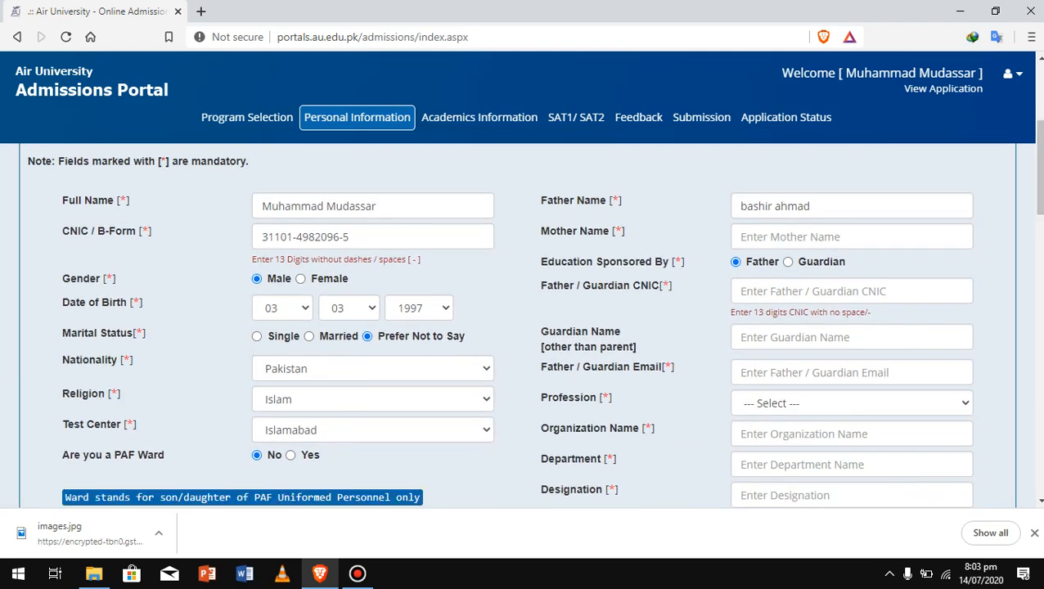
left_click(851, 237)
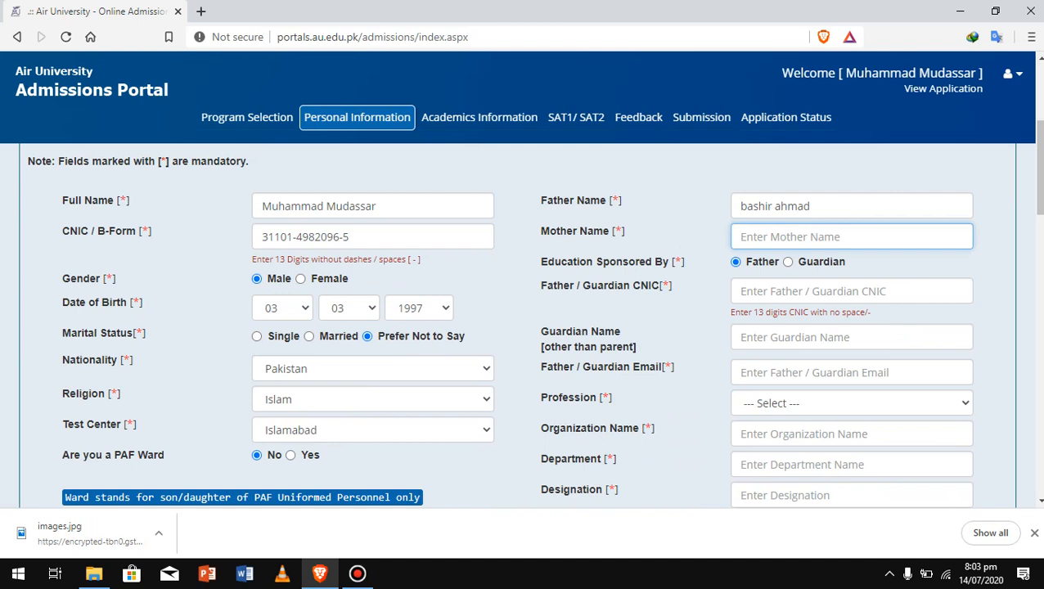
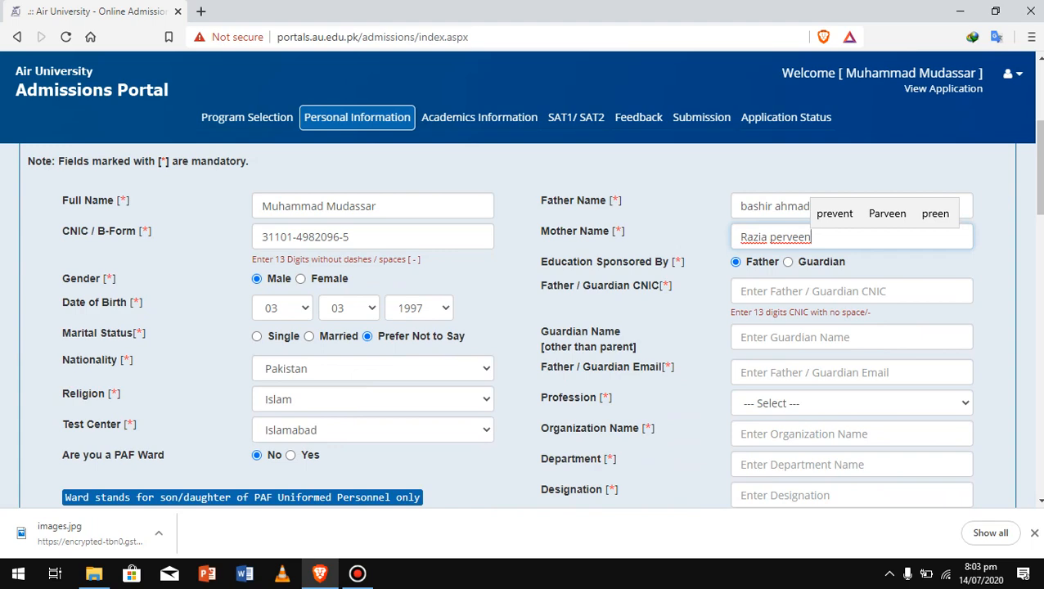
scroll(534, 314, "down", 2)
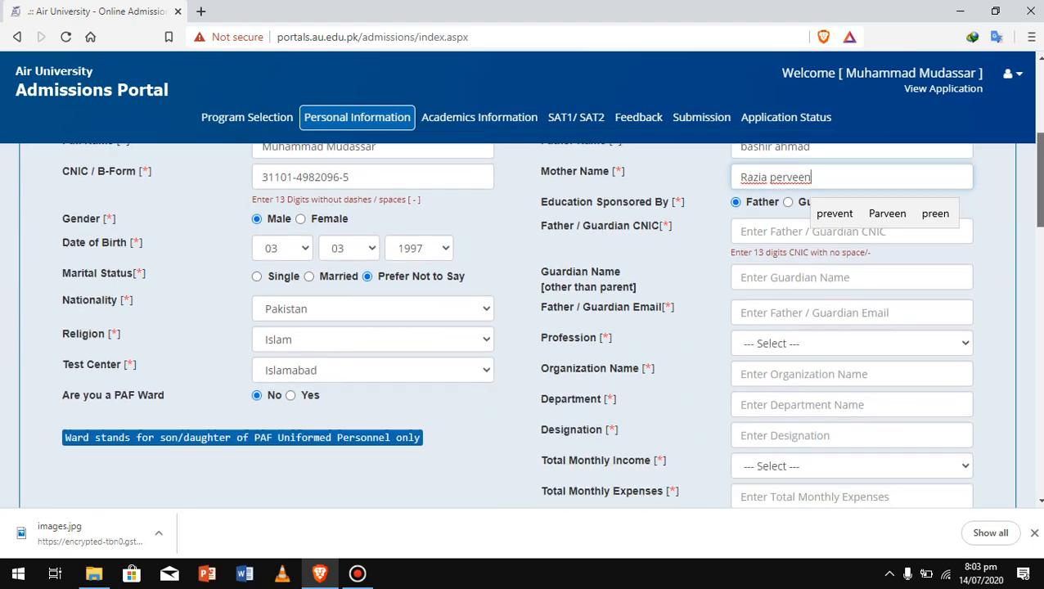
scroll(534, 314, "up", 1)
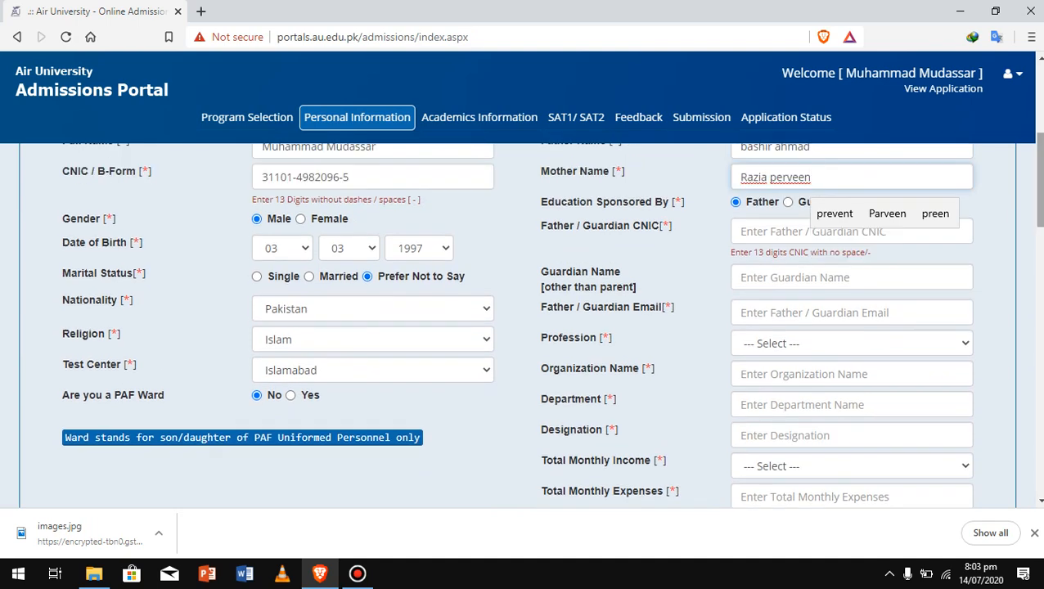
Enter the guardian's name, fixing its spelling, and move to the guardian email field
left_click(851, 277)
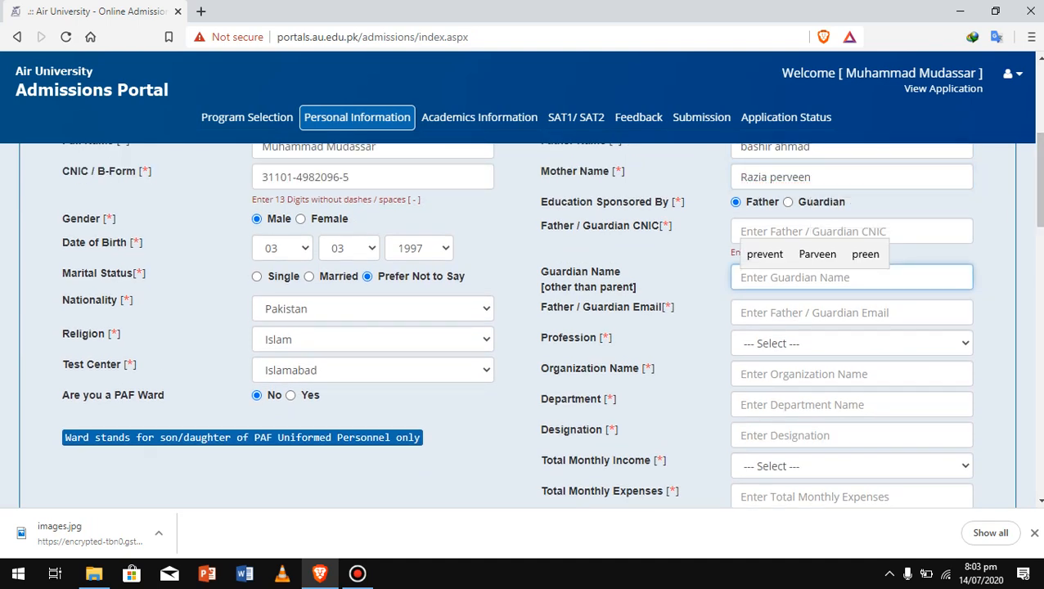
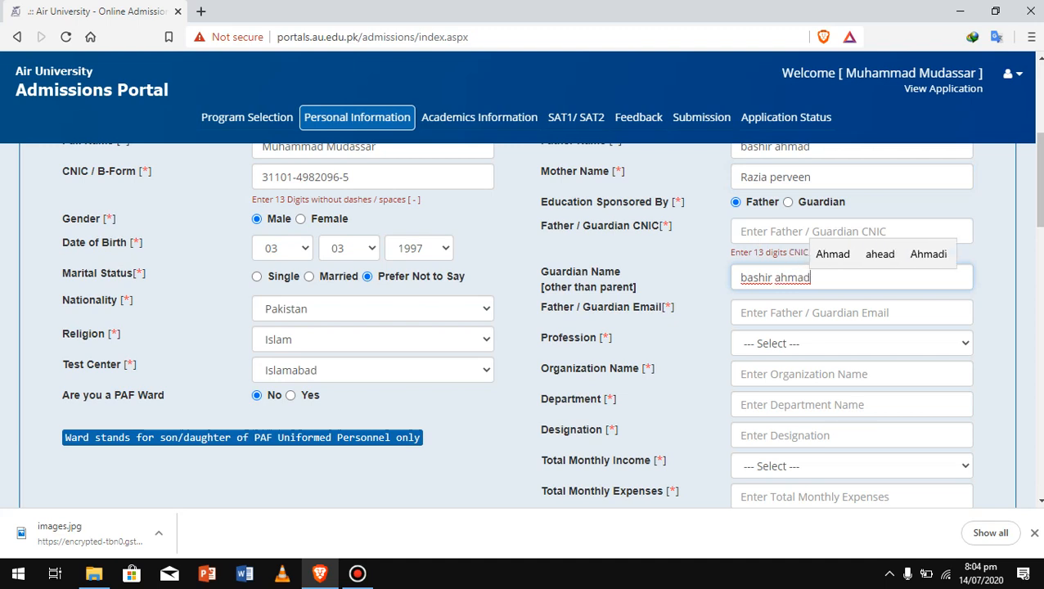
key("Tab")
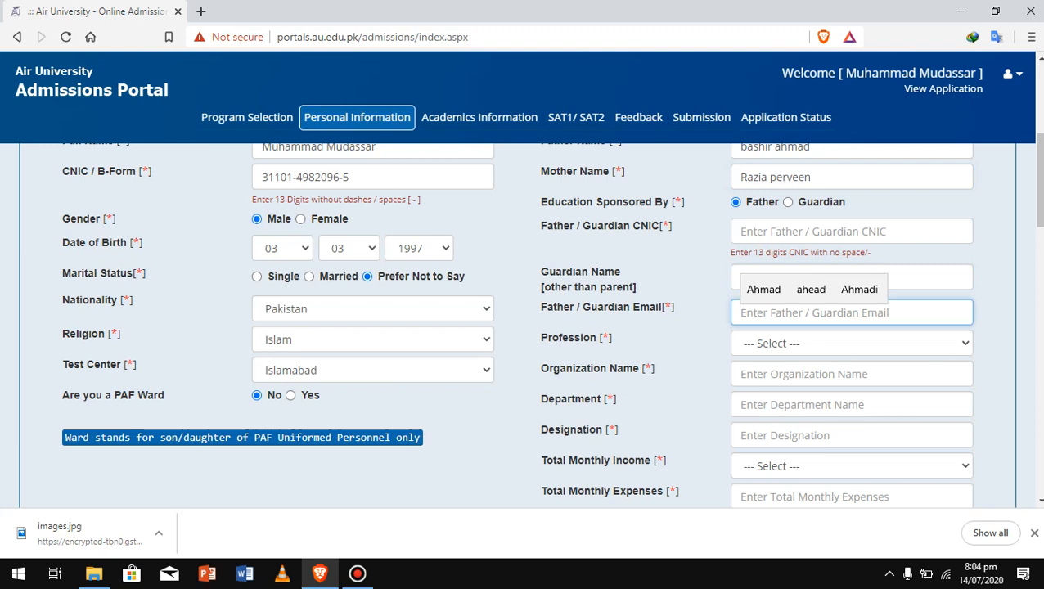
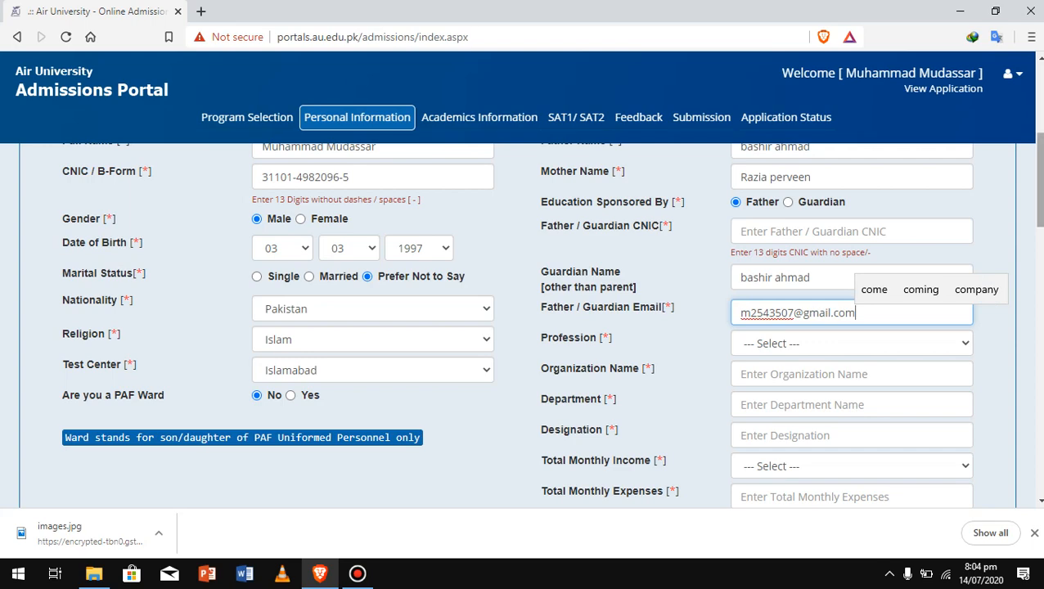
Enter the guardian's e-mail address and choose Governament as the guardian's profession
scroll(551, 318, "down", 1)
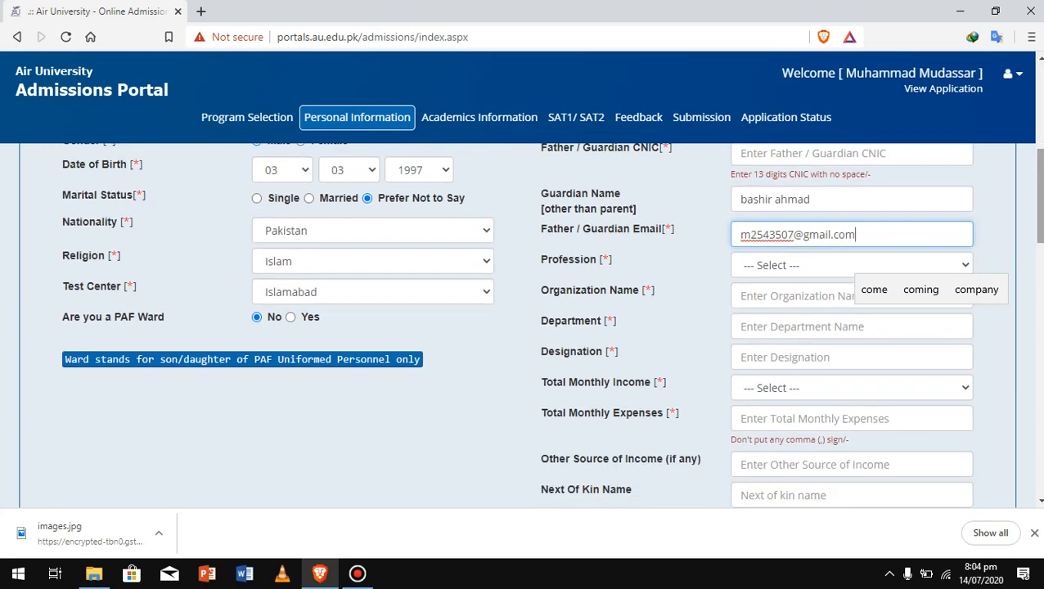
left_click(852, 265)
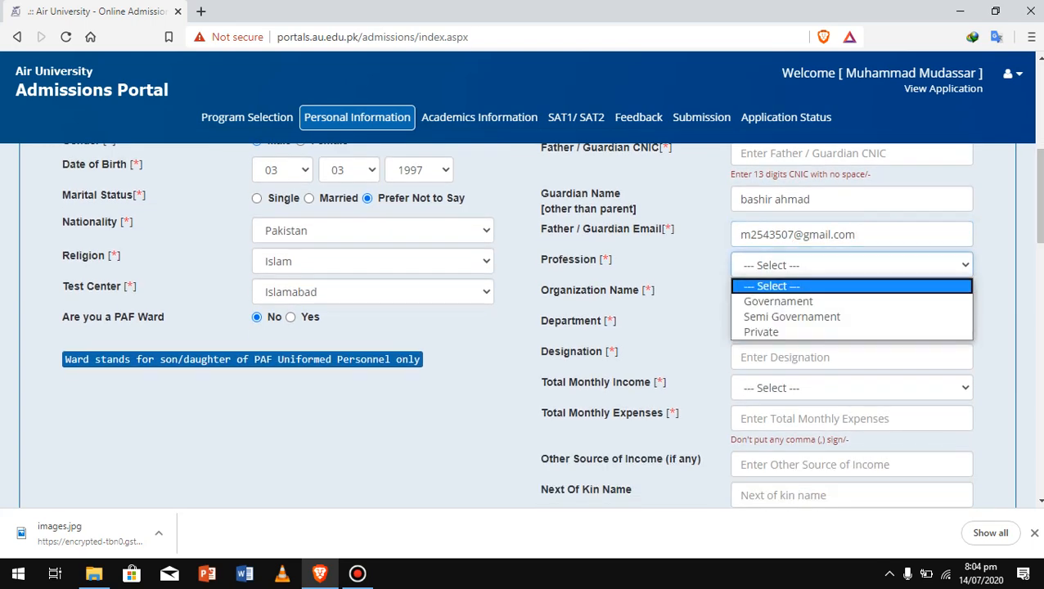
left_click(778, 301)
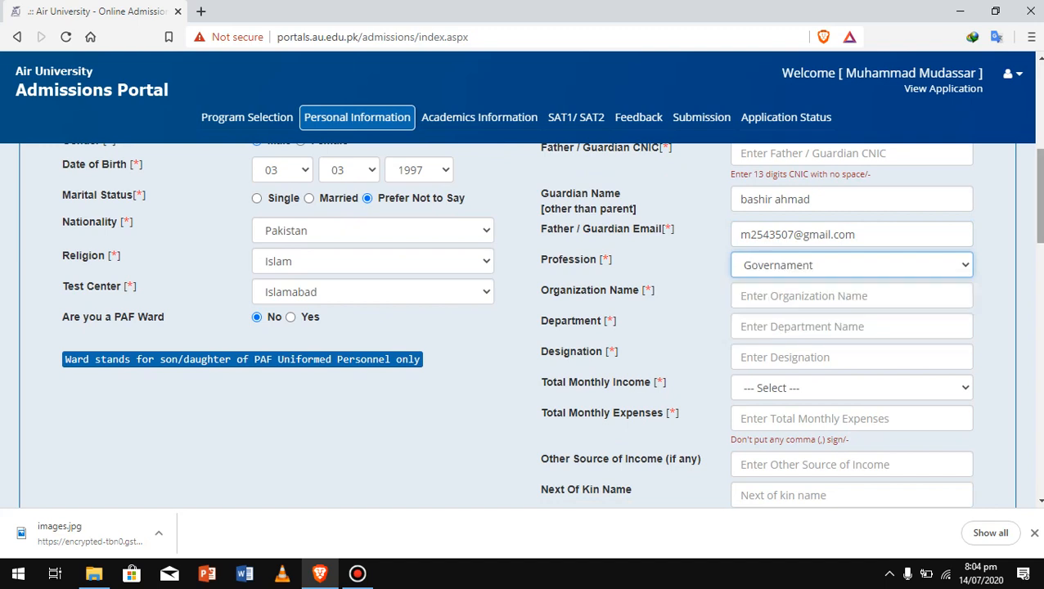
Enter organization DHQ, department Medical and designation Doctor for the guardian's job
scroll(551, 324, "down", 1)
left_click(851, 244)
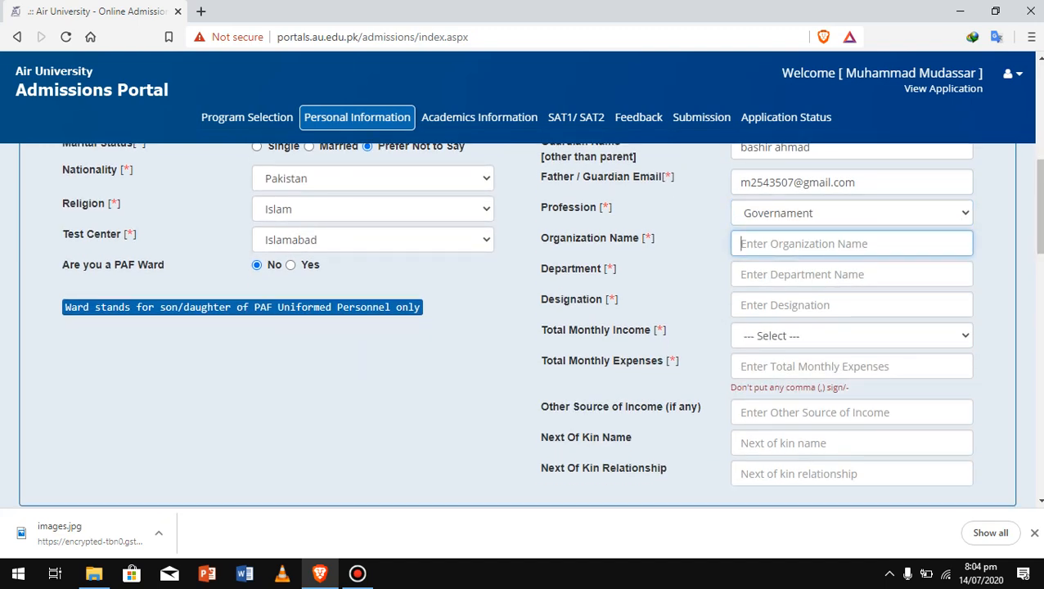
type("DHQ")
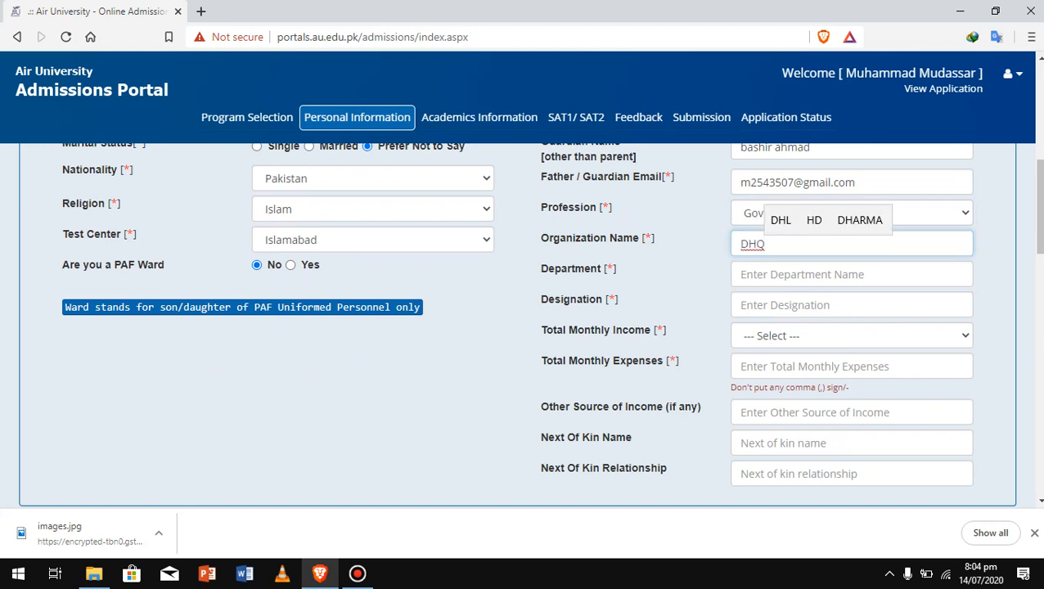
left_click(851, 274)
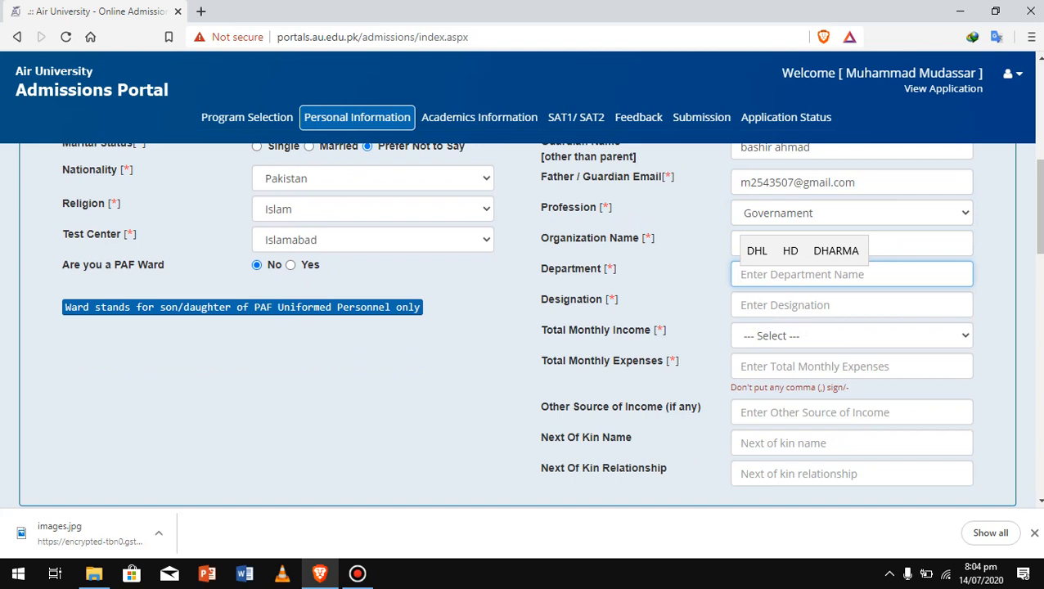
type("Medical")
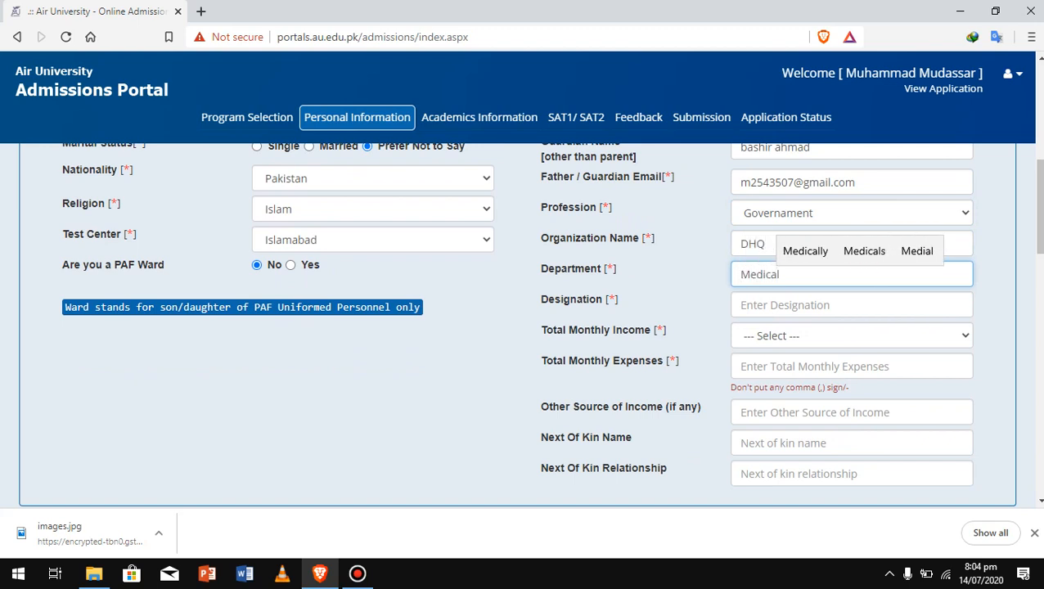
left_click(851, 306)
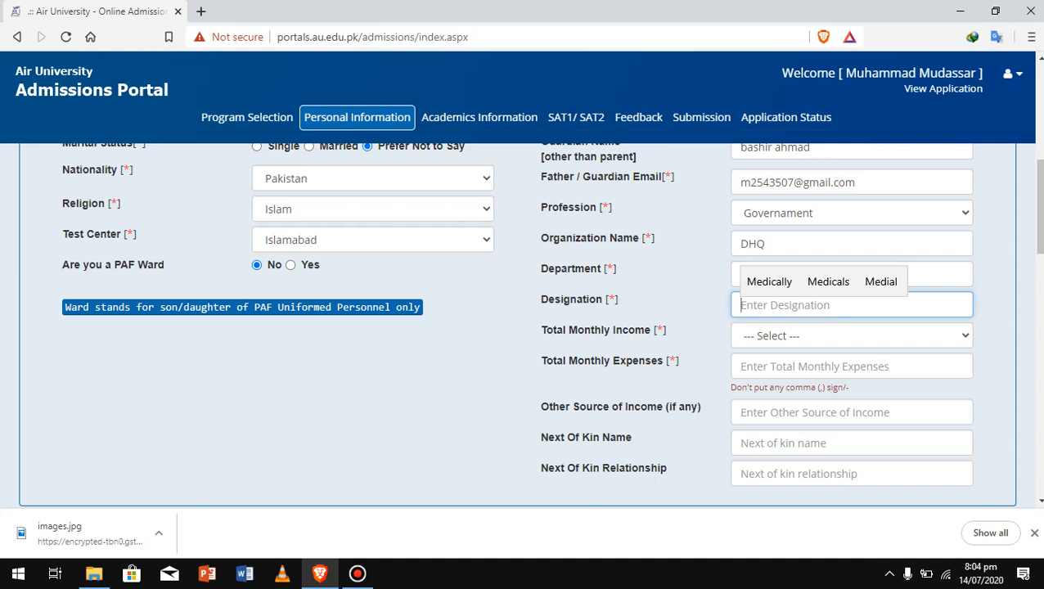
type("Doct")
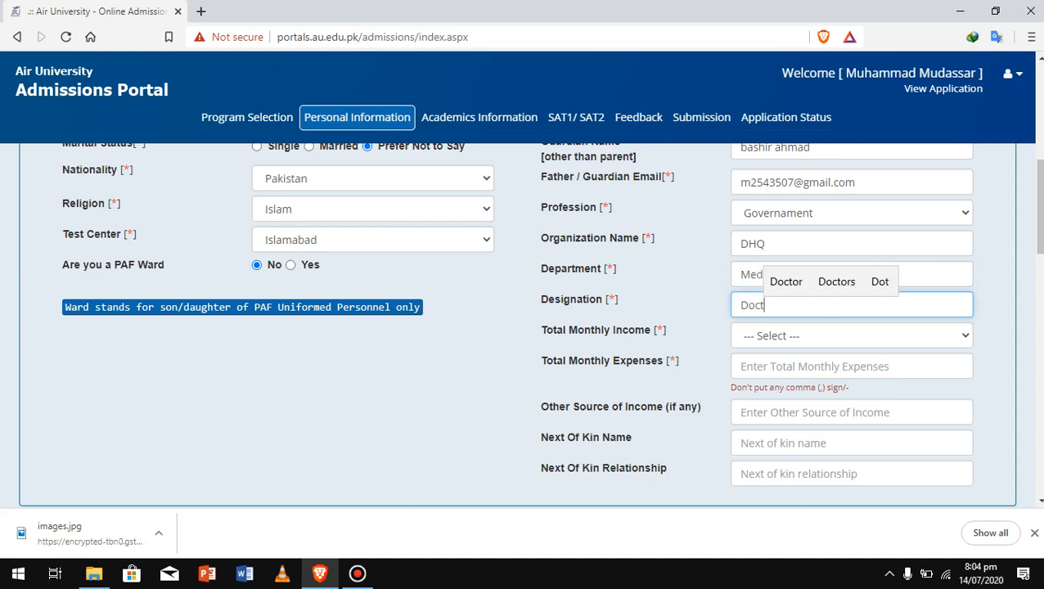
type("or")
Set monthly income to 70,000-80,000, expenses to 30000 and other income source to land
left_click(851, 335)
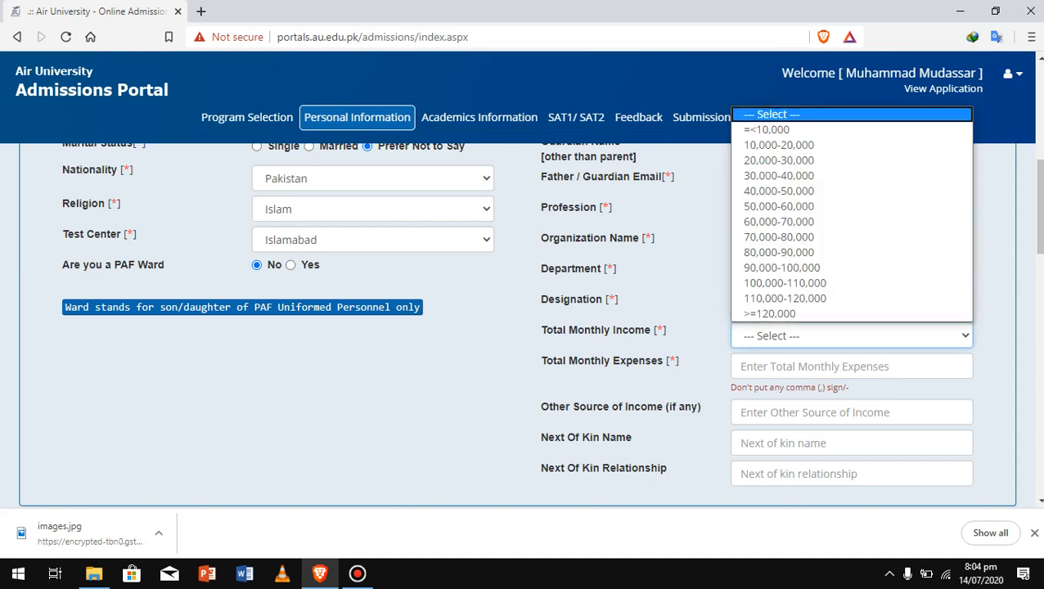
left_click(779, 237)
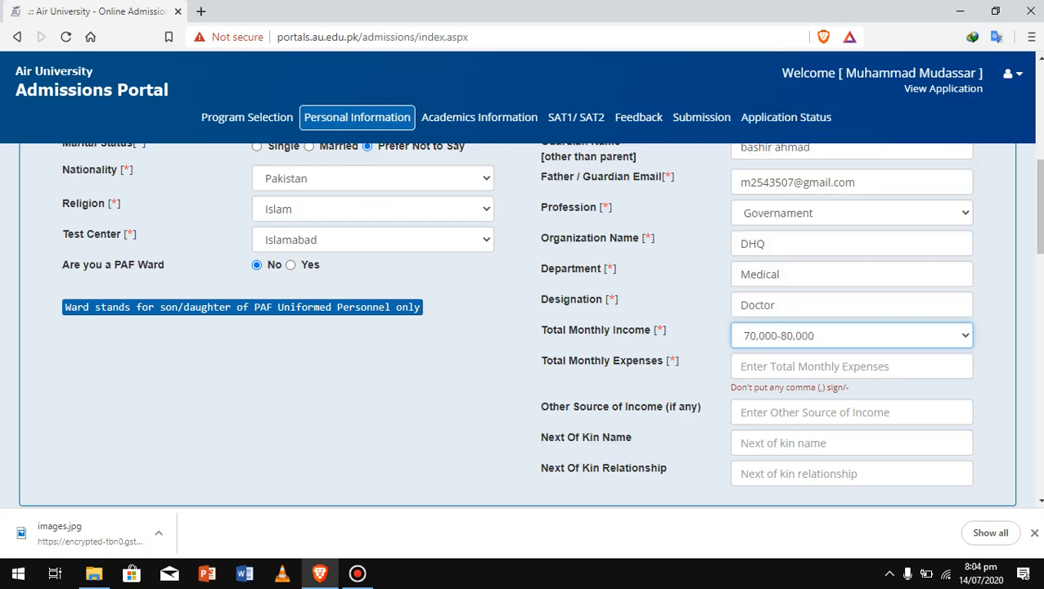
scroll(524, 327, "down", 3)
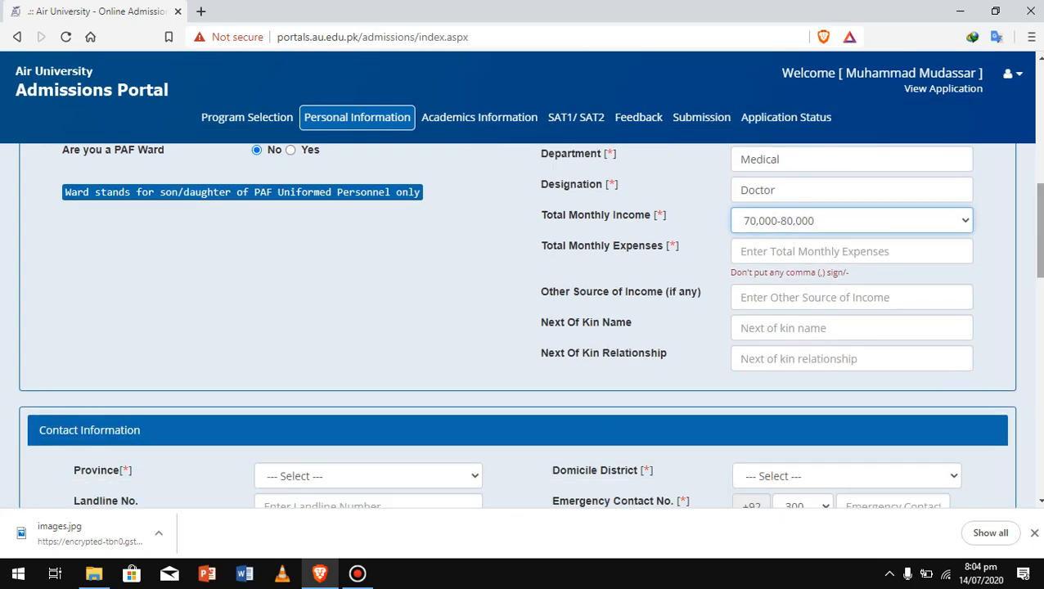
left_click(851, 252)
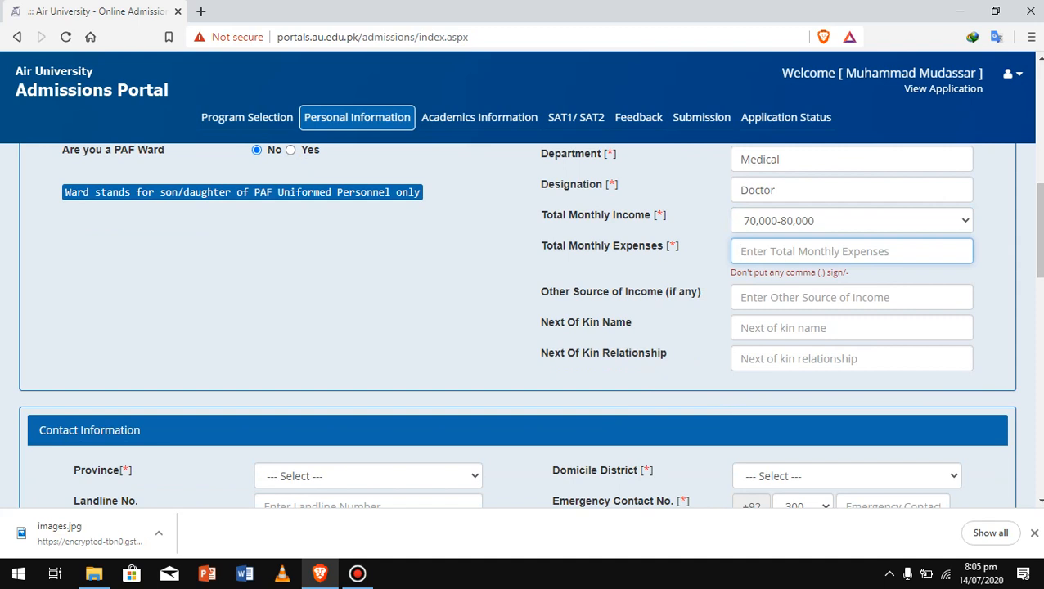
type("3")
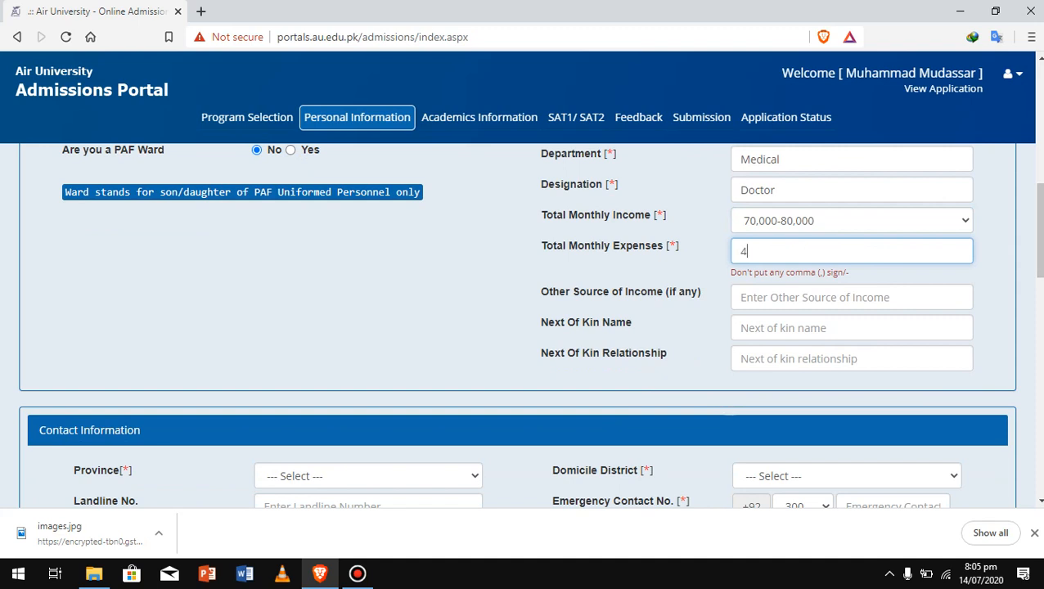
type("0000")
left_click(743, 297)
type("land")
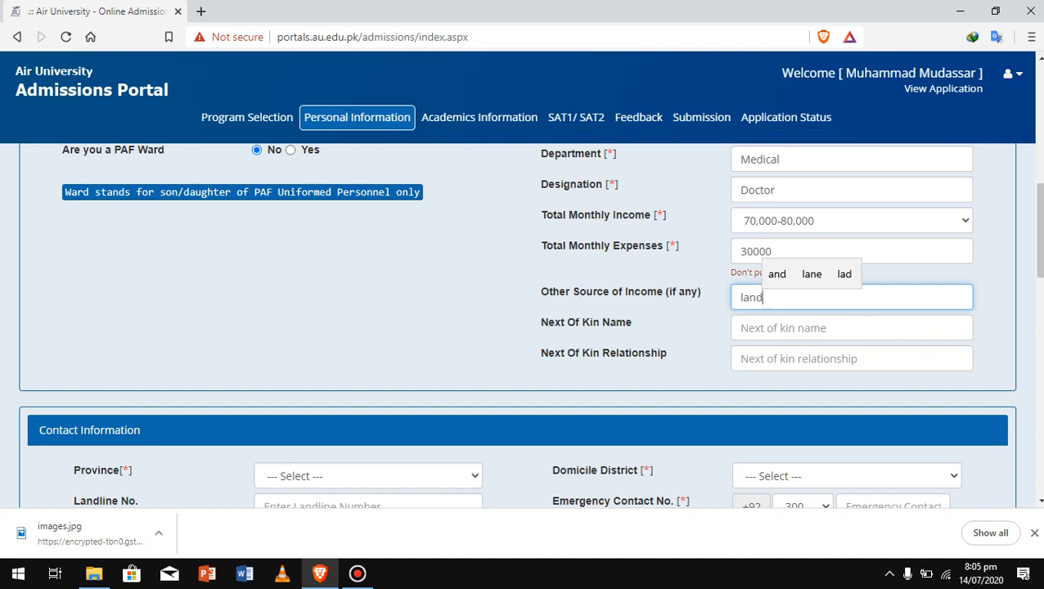
Enter the next of kin's name with relationship brother
left_click(741, 328)
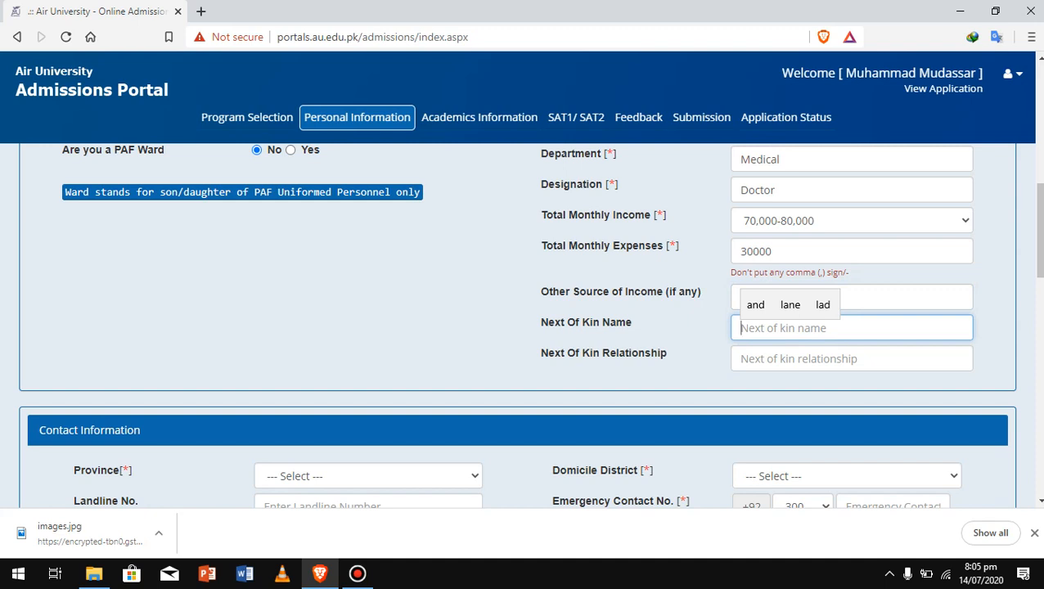
type("muzammal")
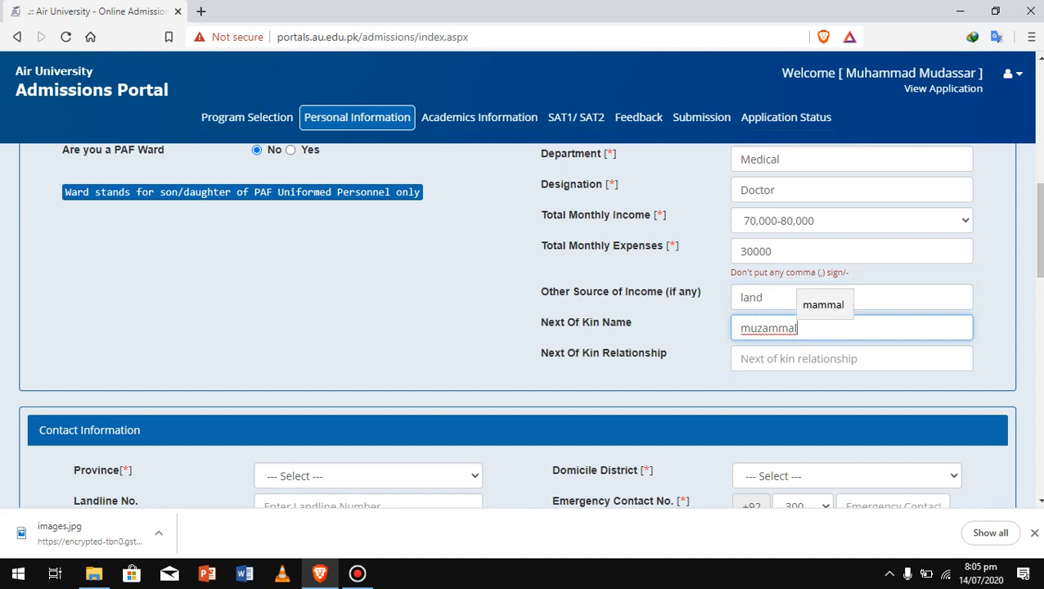
key("Tab")
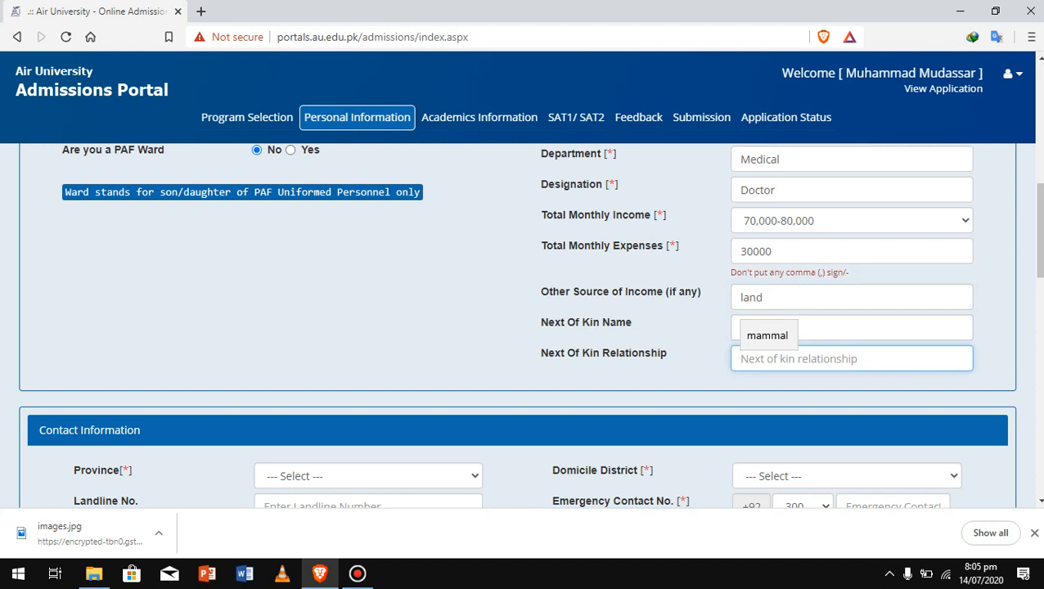
type("brother")
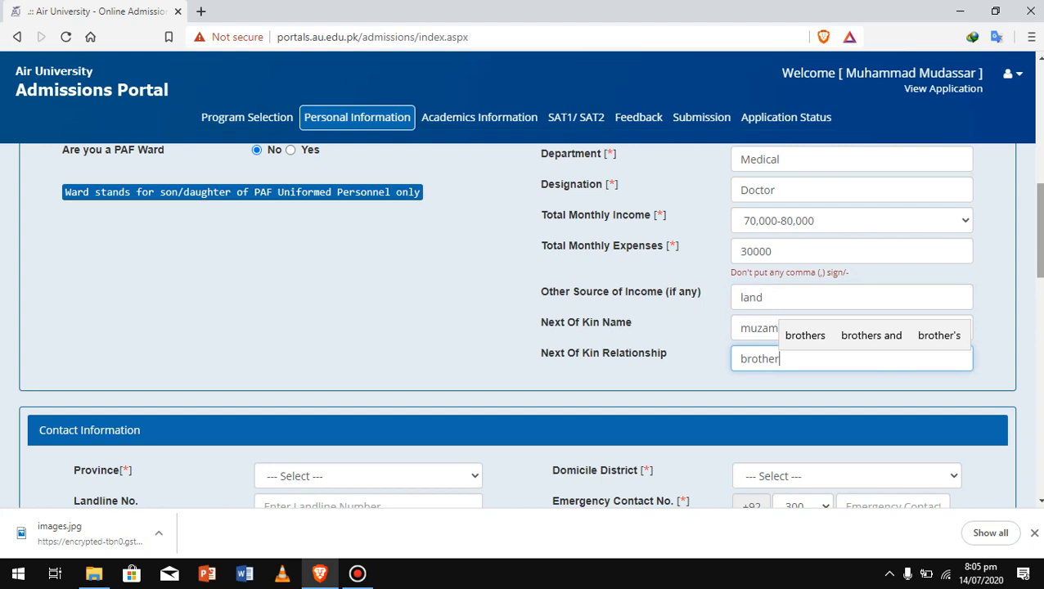
scroll(530, 324, "down", 2)
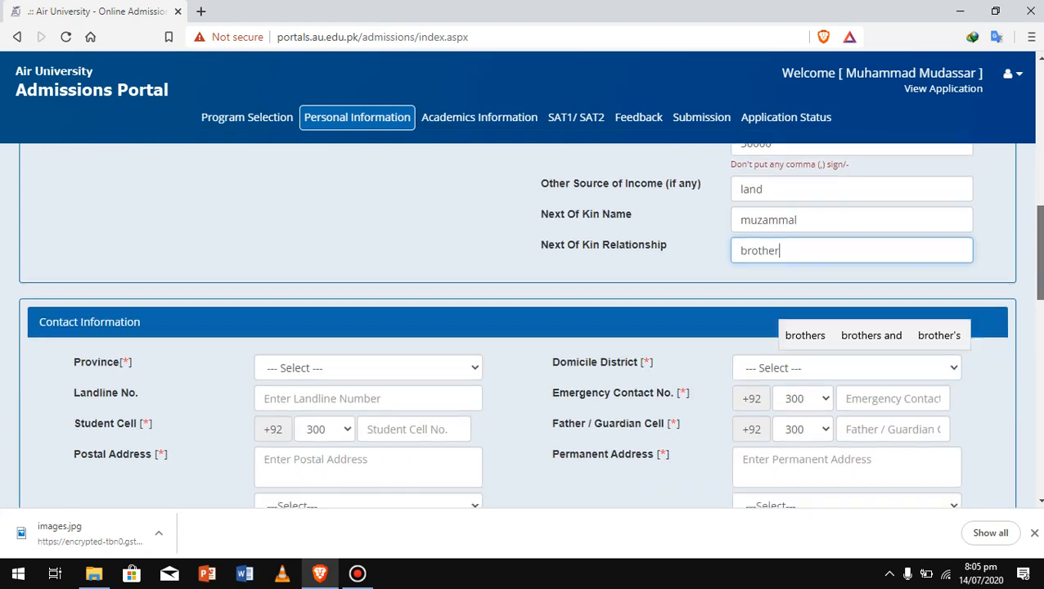
Select Punjab province and enter the landline and the student's cell number with prefix 301
left_click(368, 271)
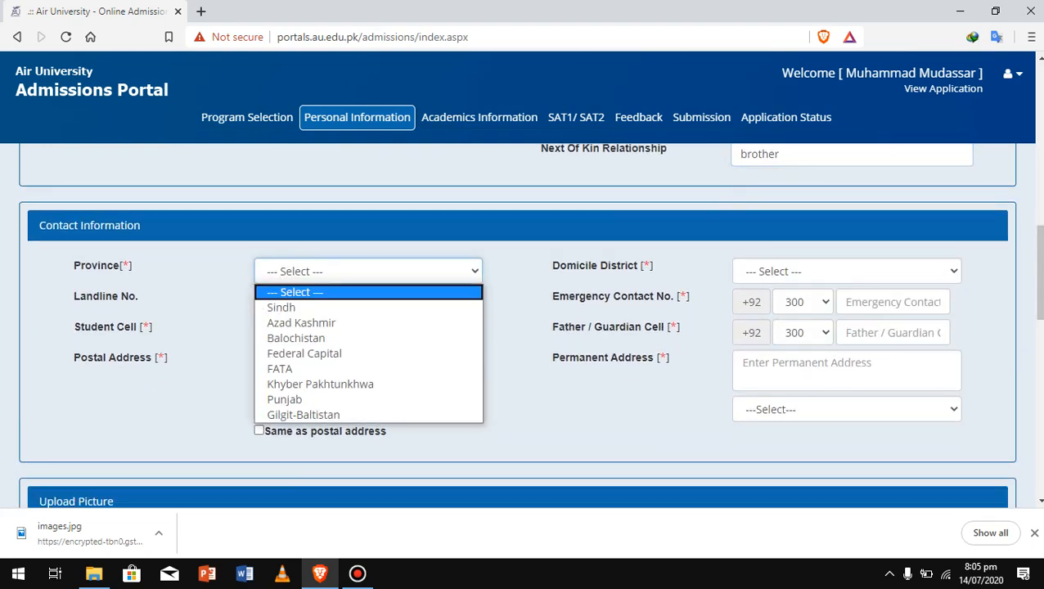
left_click(351, 399)
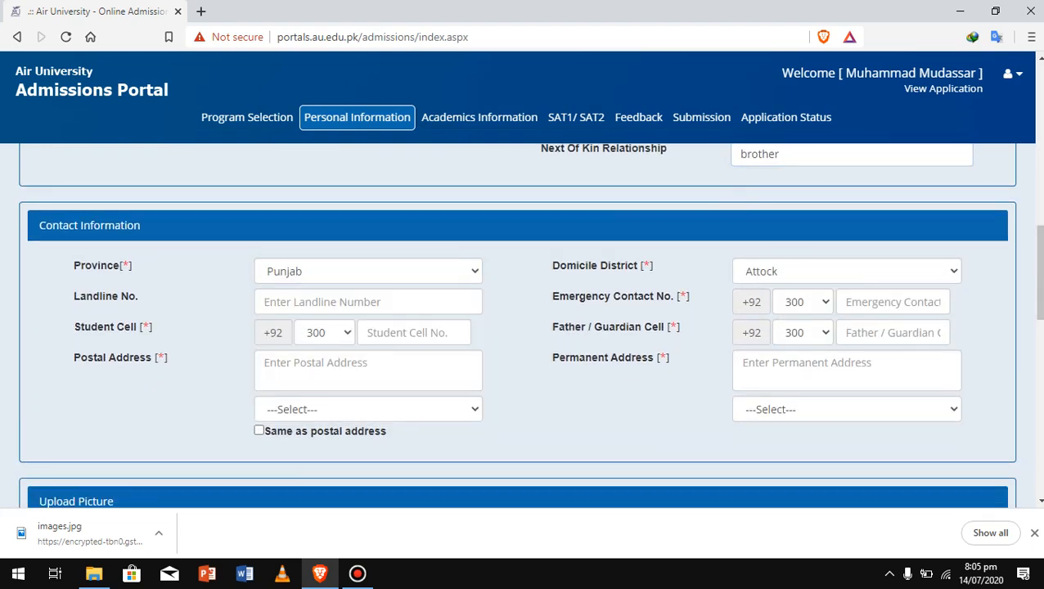
left_click(368, 302)
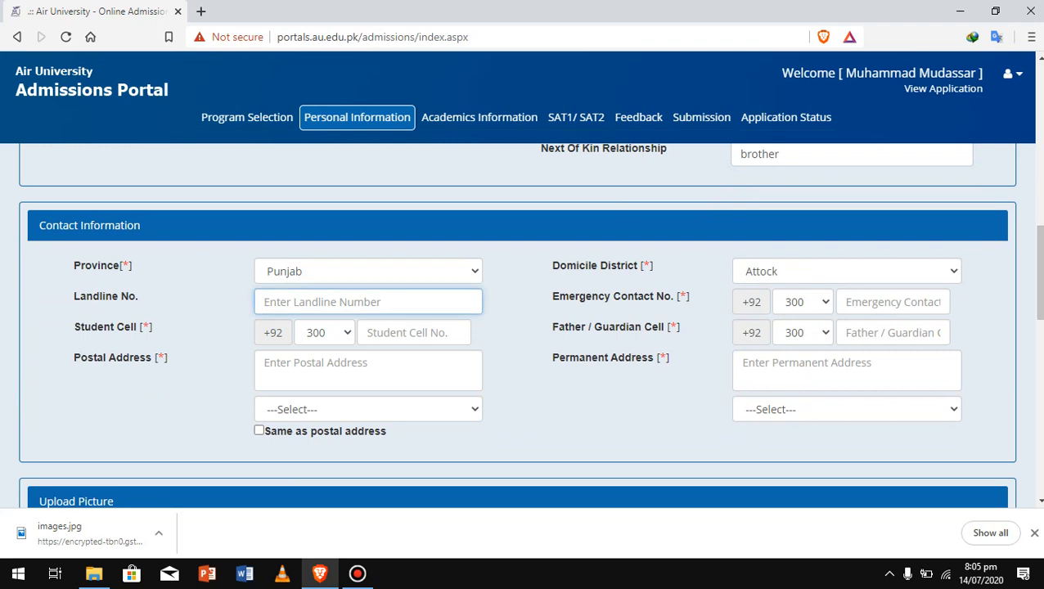
type("0")
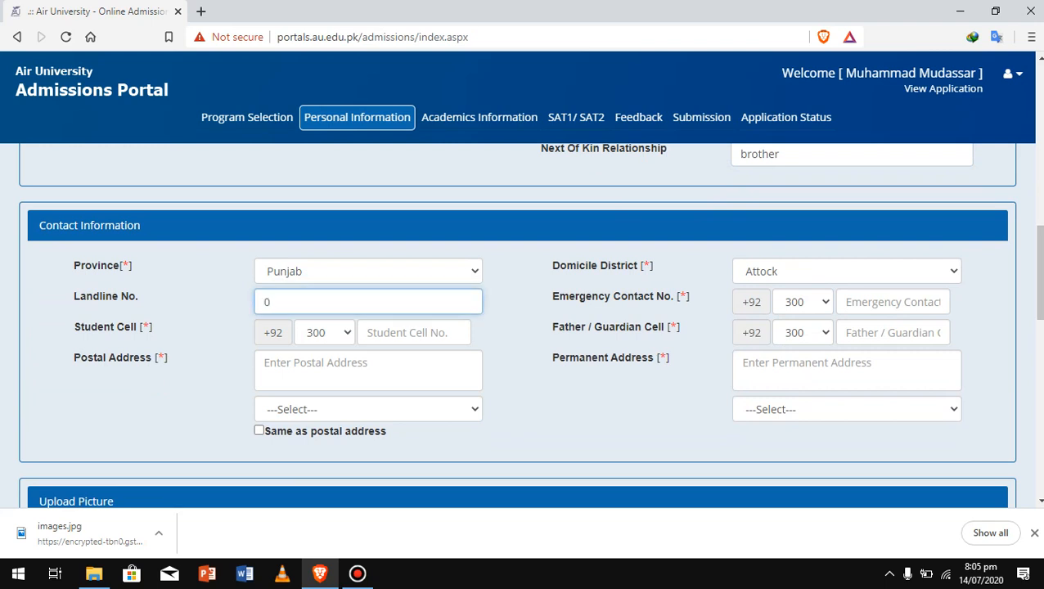
type("6289888")
left_click(325, 332)
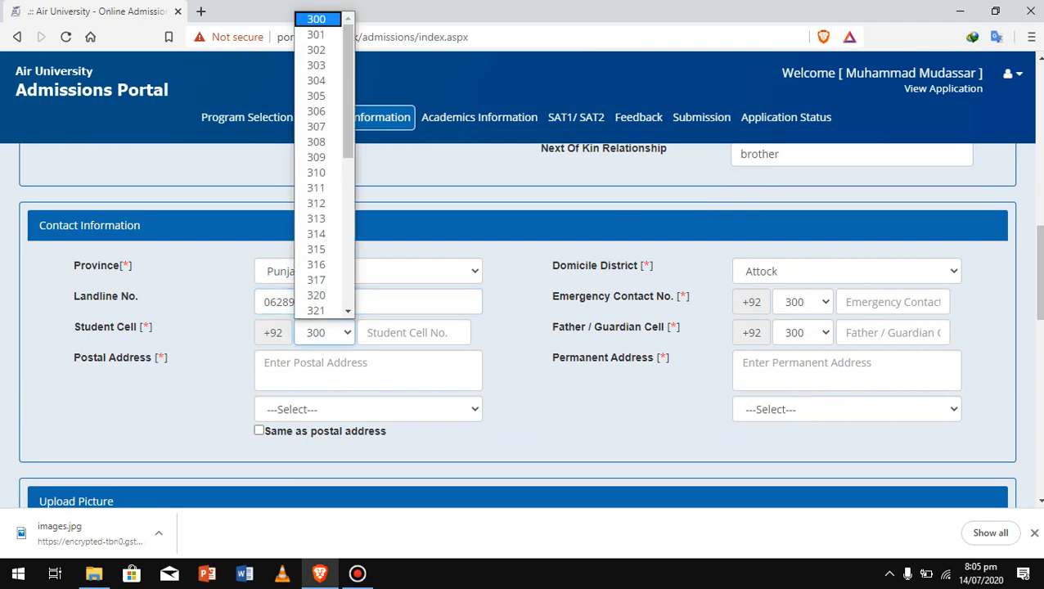
left_click(317, 35)
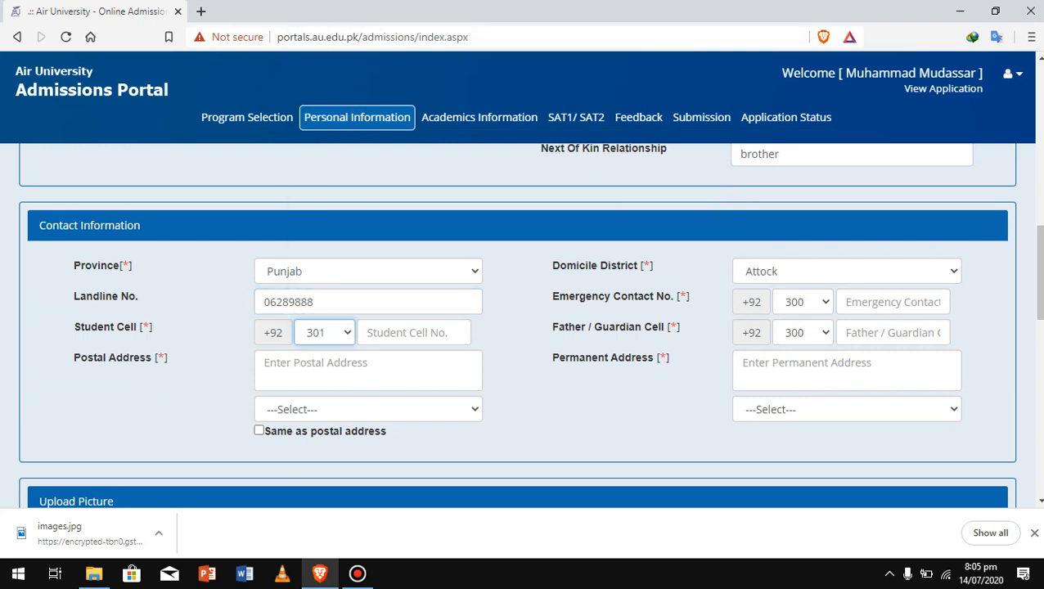
left_click(415, 332)
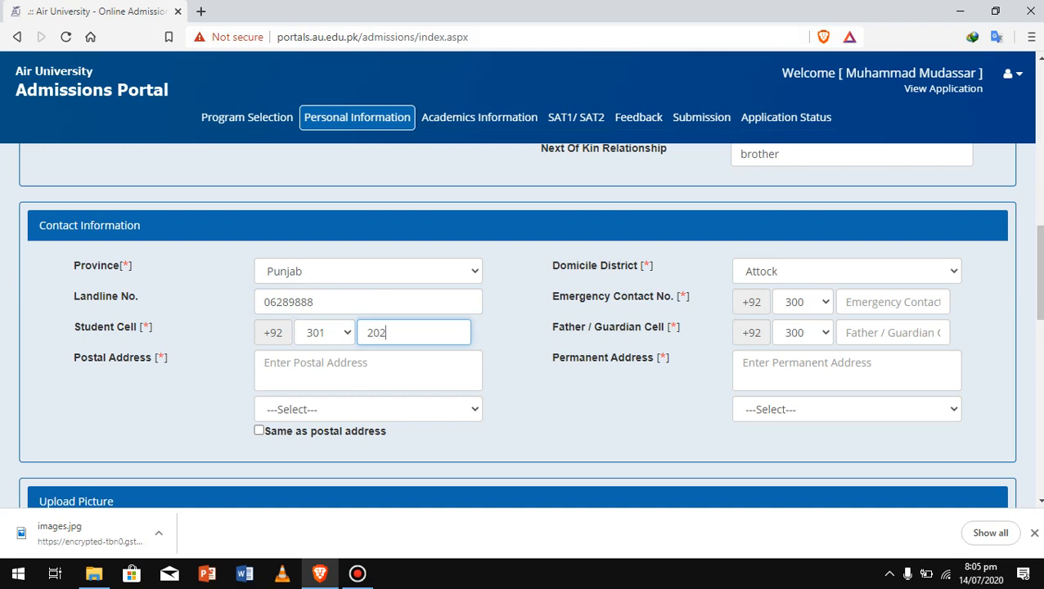
Choose Bahawalnagar as domicile and enter the emergency contact number with code 305
left_click(847, 271)
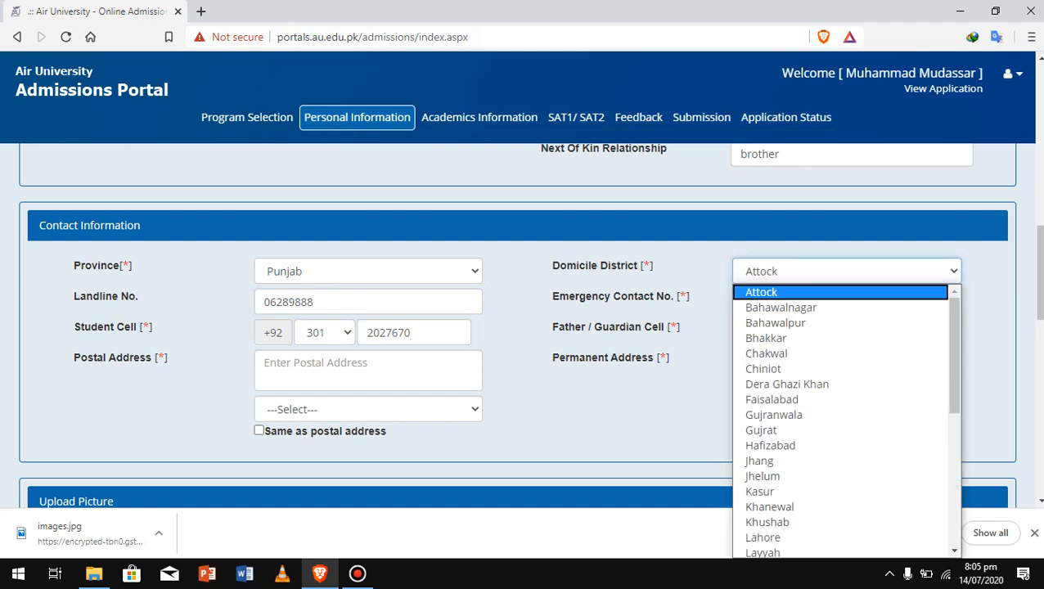
key("Return")
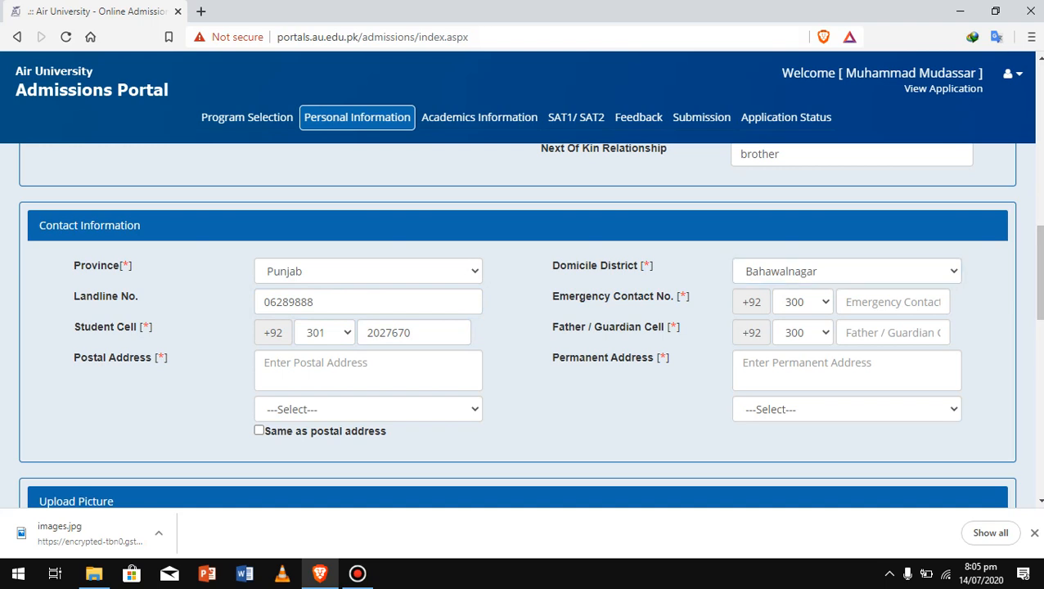
left_click(803, 302)
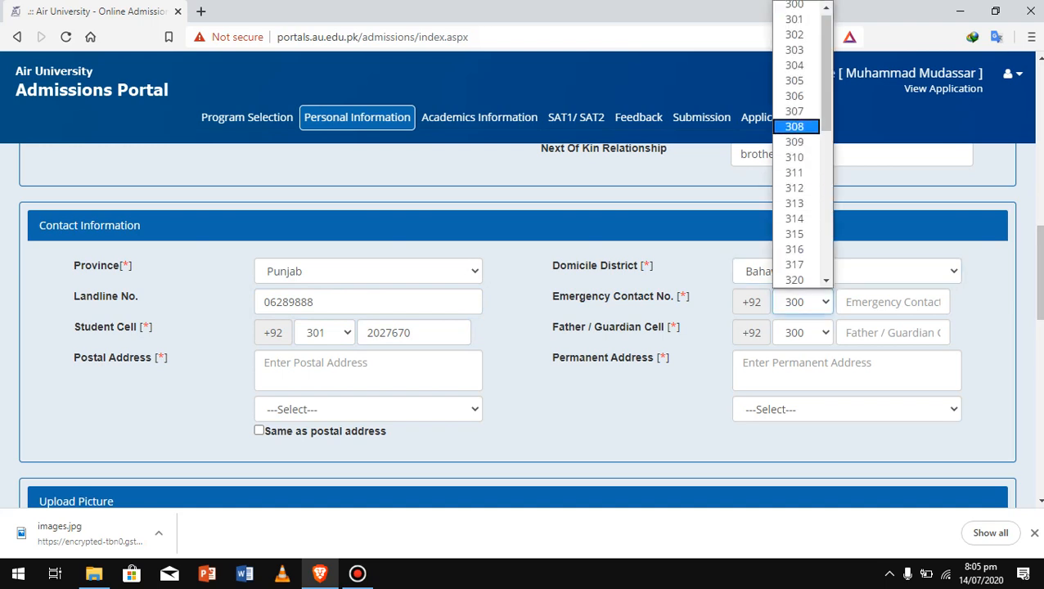
left_click(795, 81)
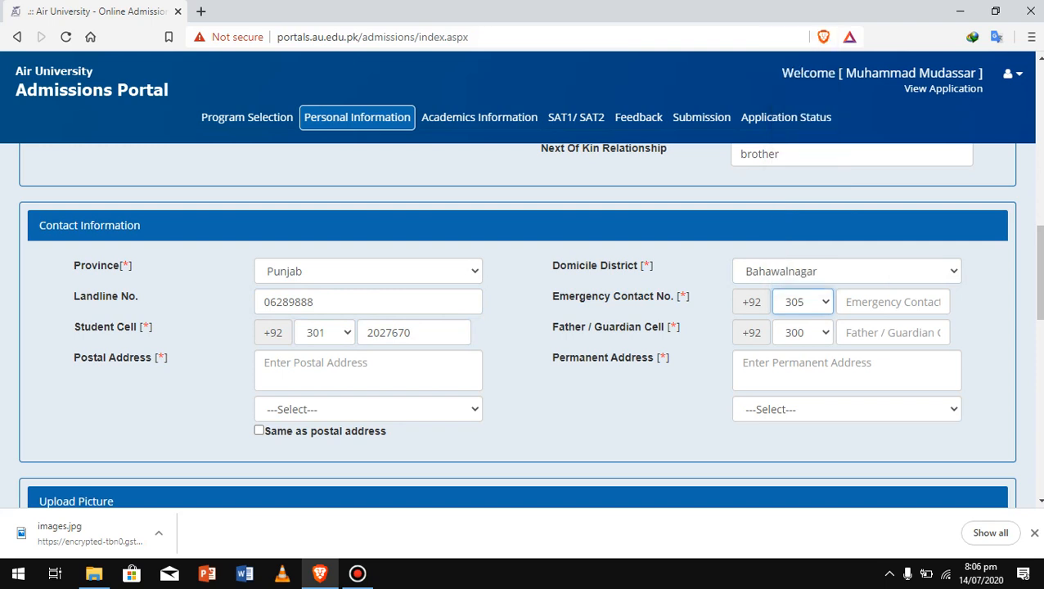
left_click(892, 301)
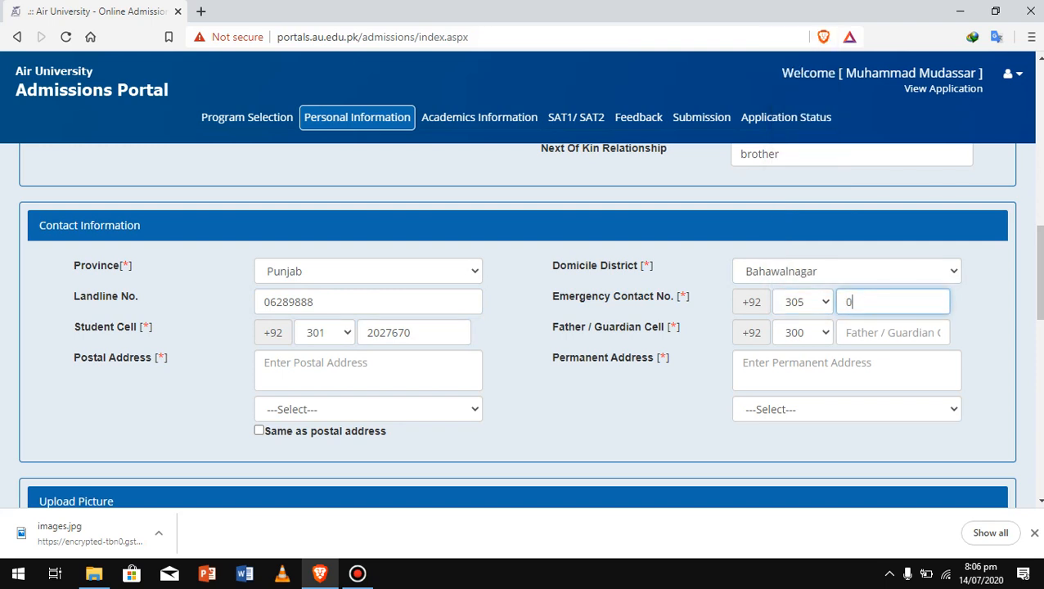
Enter the guardian's cell number with network code 335
left_click(892, 333)
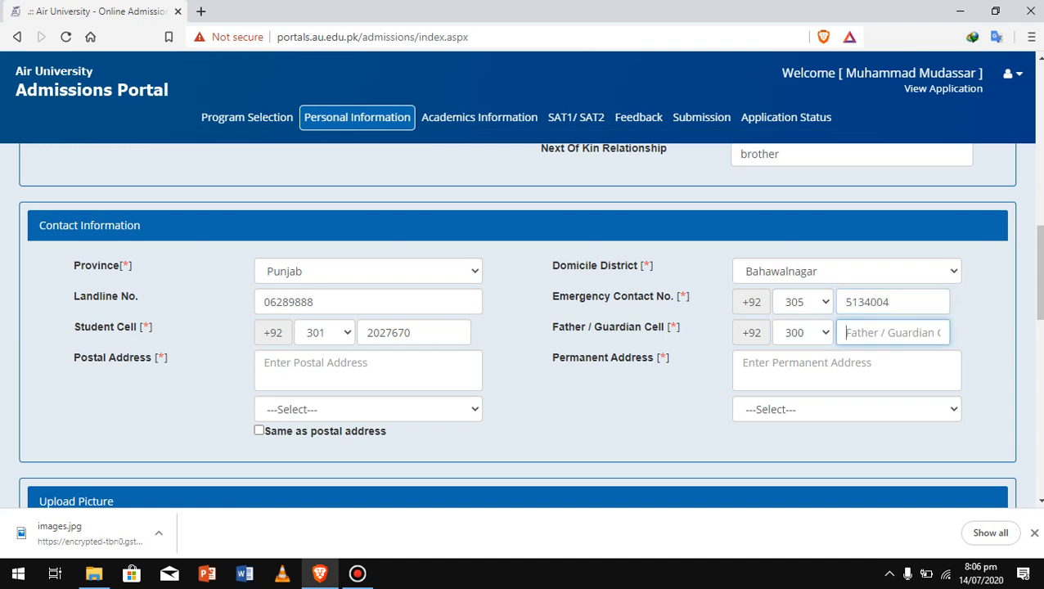
left_click(806, 333)
scroll(794, 243, "down", 4)
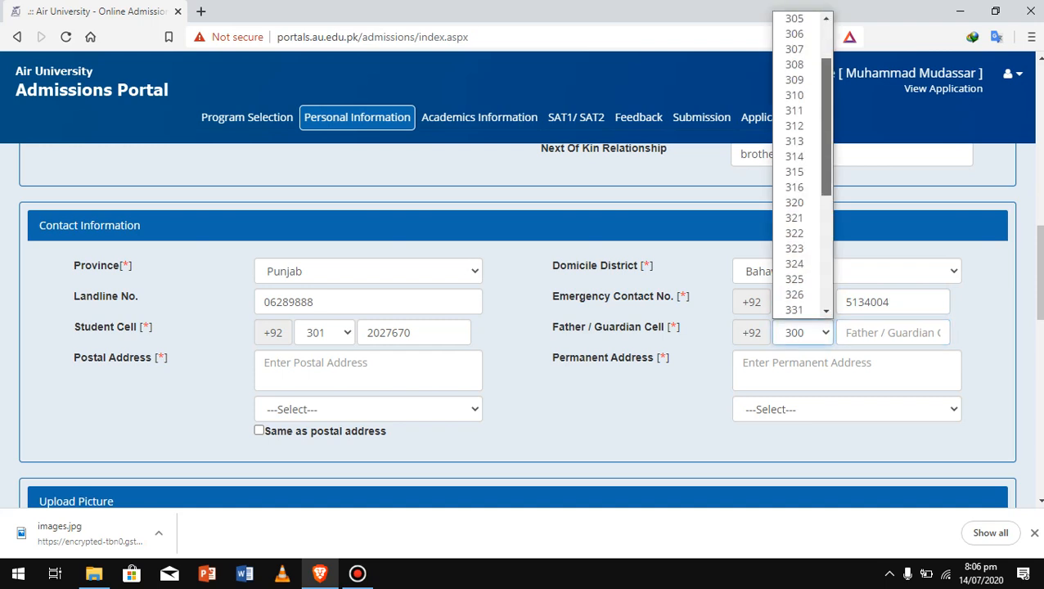
left_click(794, 289)
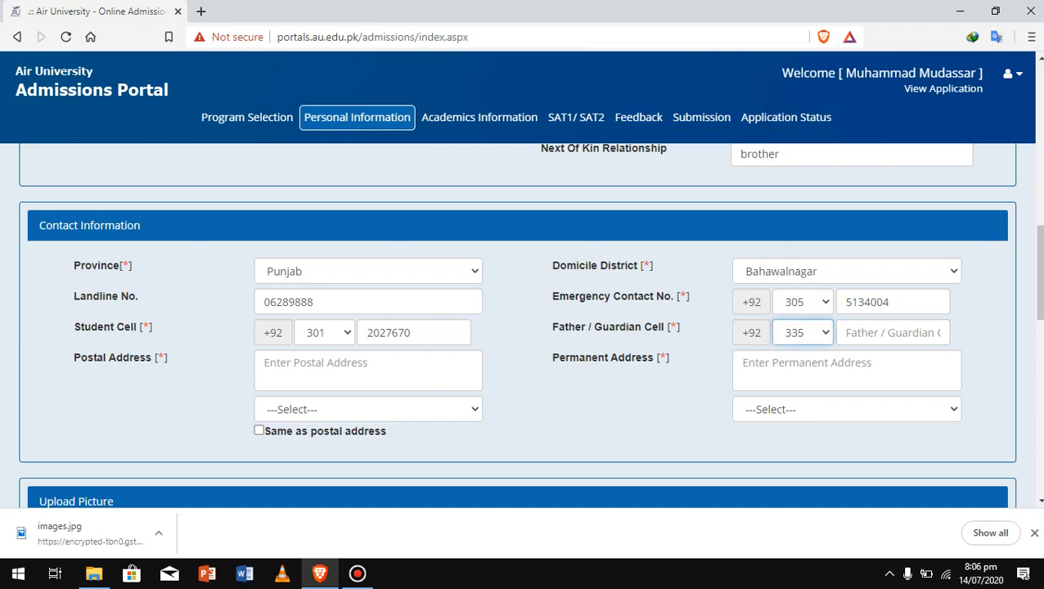
left_click(892, 333)
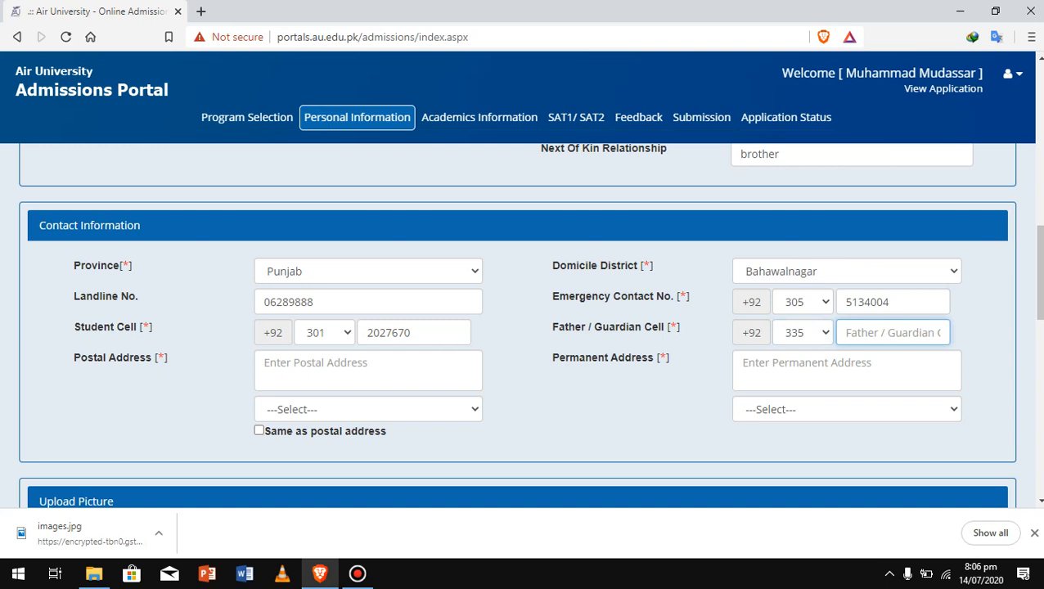
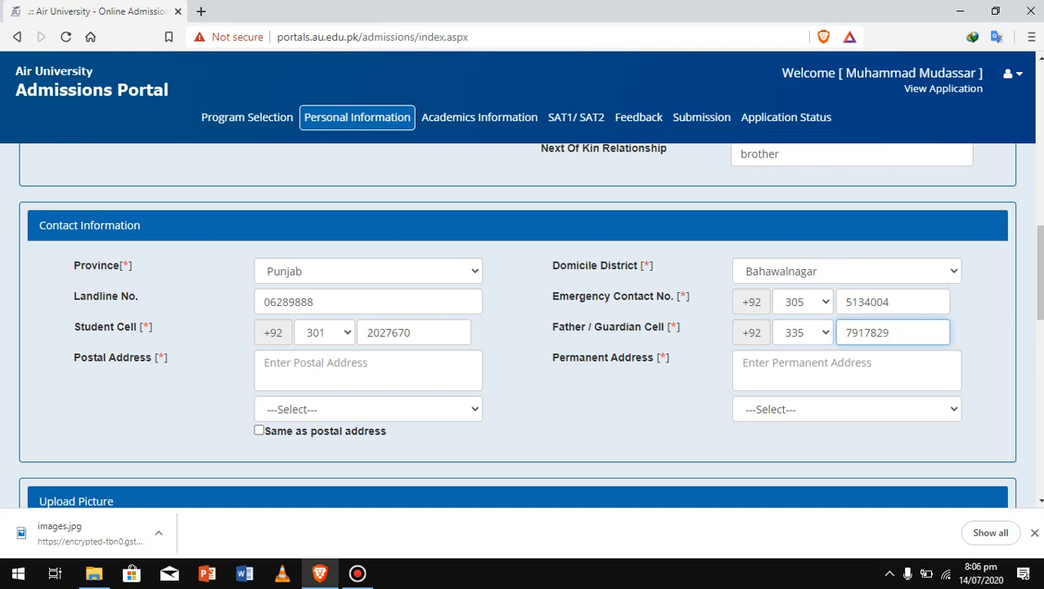
Fill in the permanent and postal address fields
left_click(846, 371)
type("bwn")
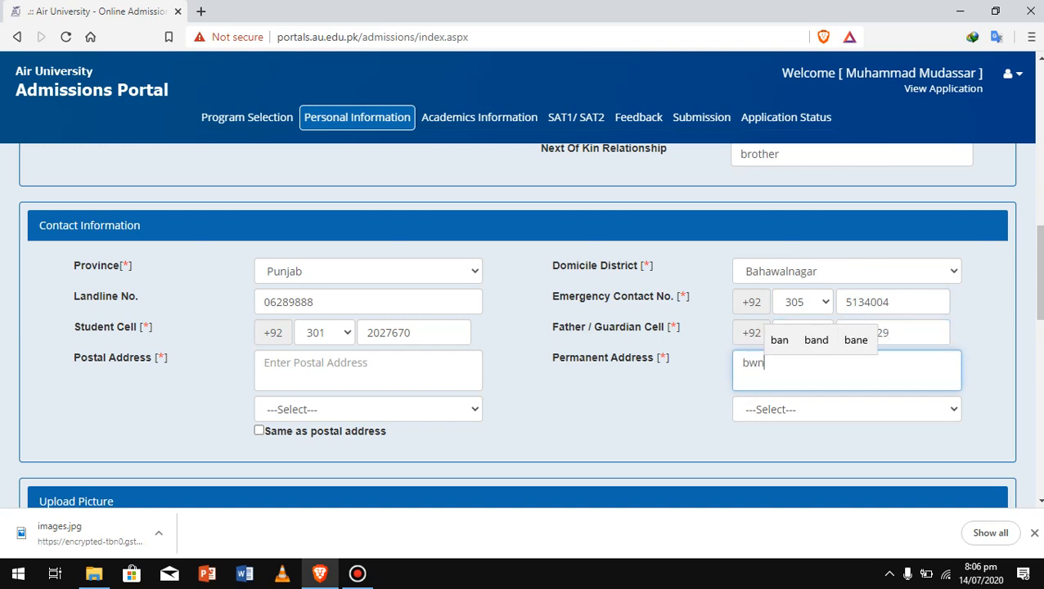
left_click(368, 371)
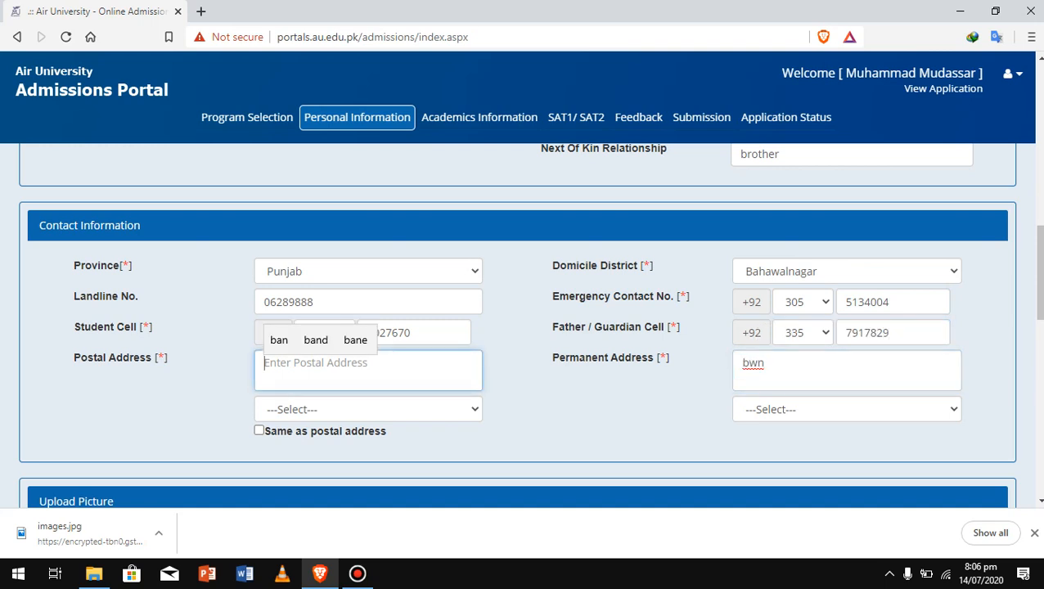
type("bwn")
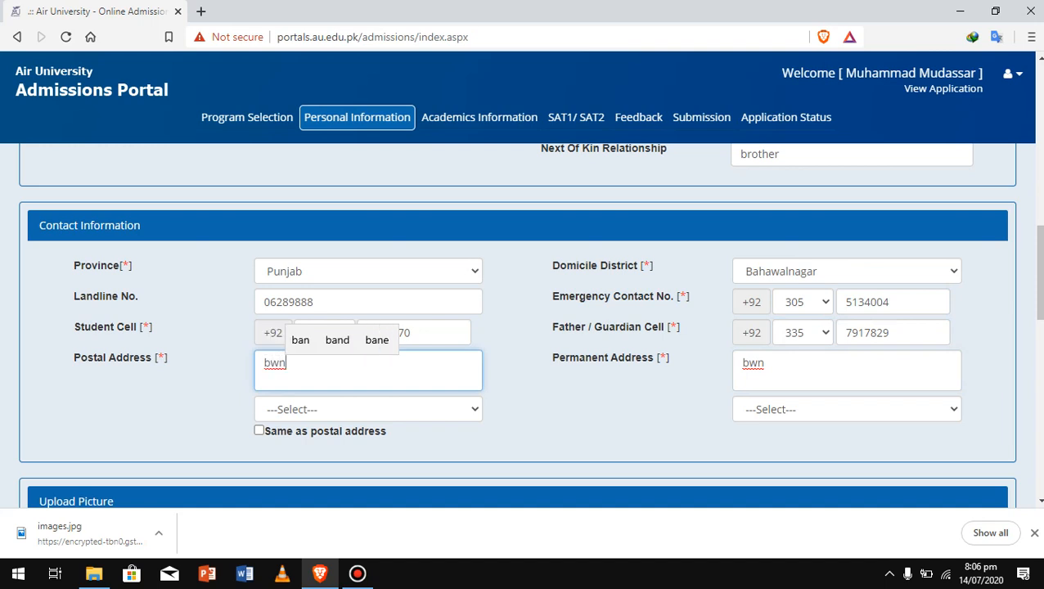
Set Bahawalnagar as both address cities and mark permanent address same as postal
left_click(368, 409)
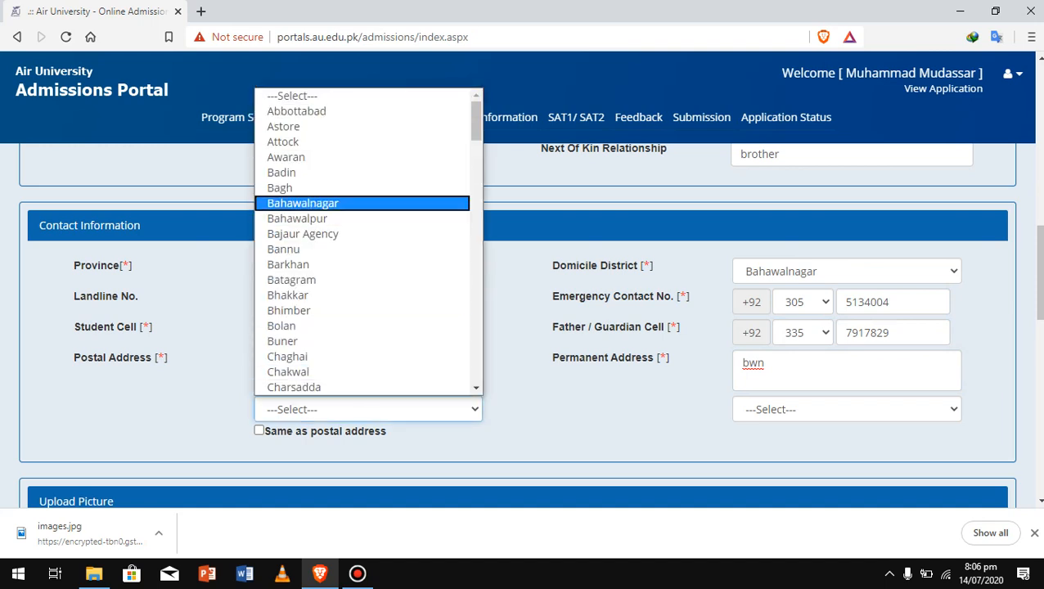
left_click(303, 203)
left_click(846, 409)
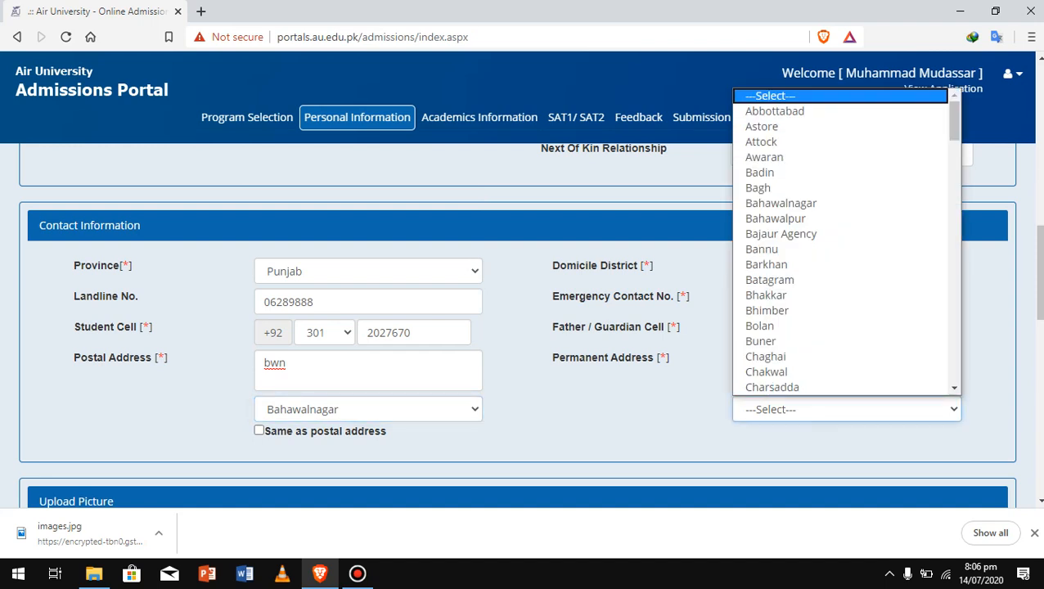
left_click(785, 202)
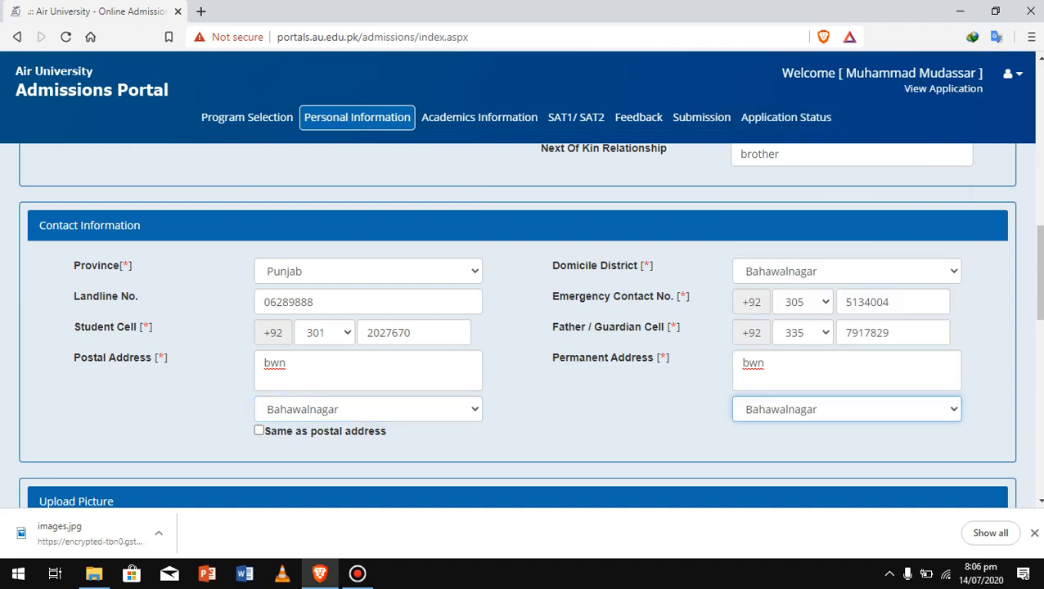
scroll(523, 328, "down", 2)
left_click(260, 311)
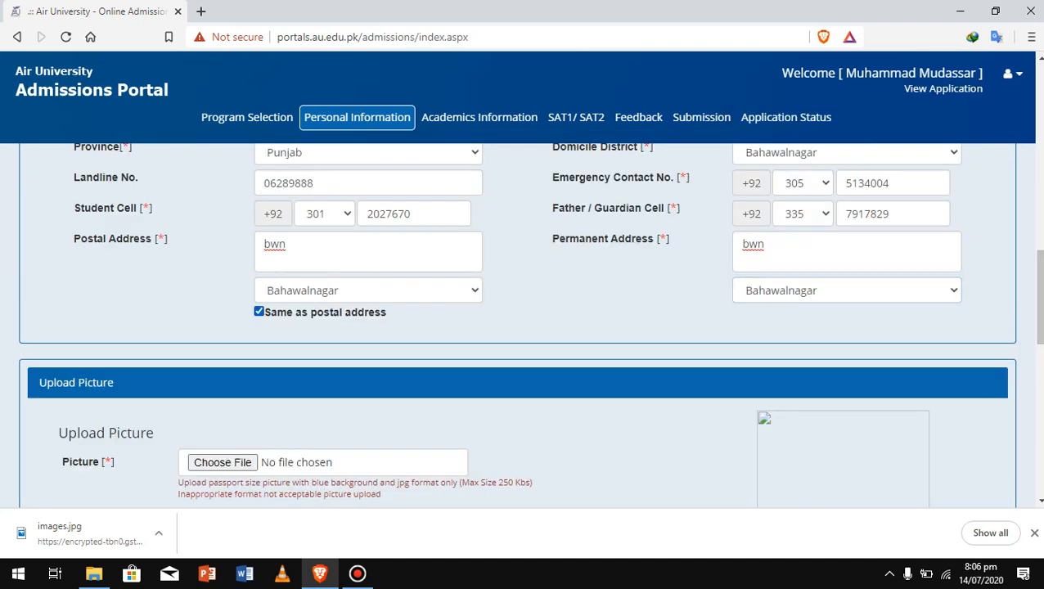
scroll(523, 328, "down", 2)
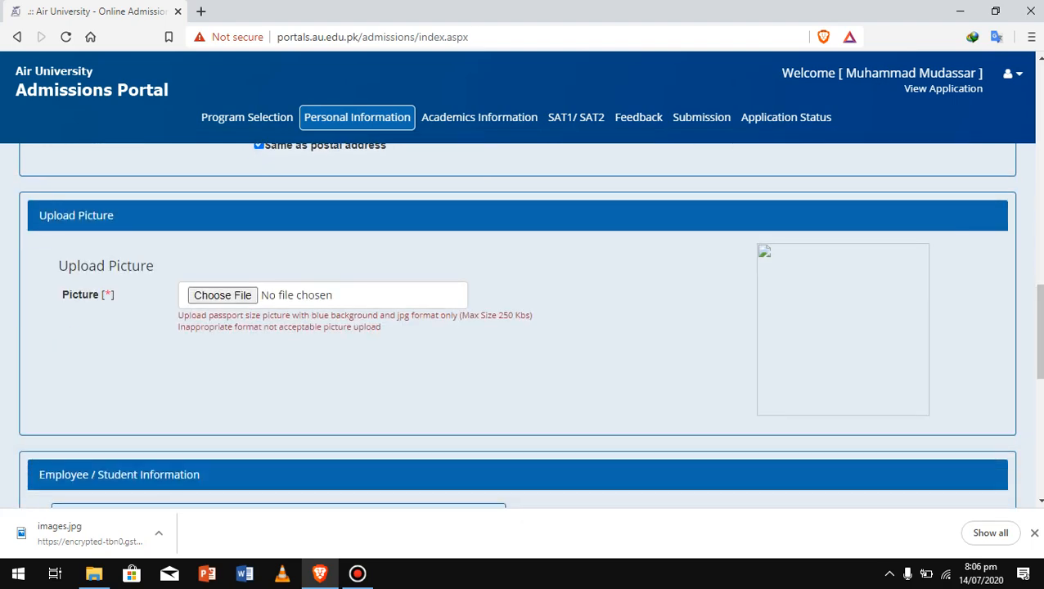
Upload received_825269891236850.jpeg from the Desktop as the applicant's profile photo
left_click(222, 295)
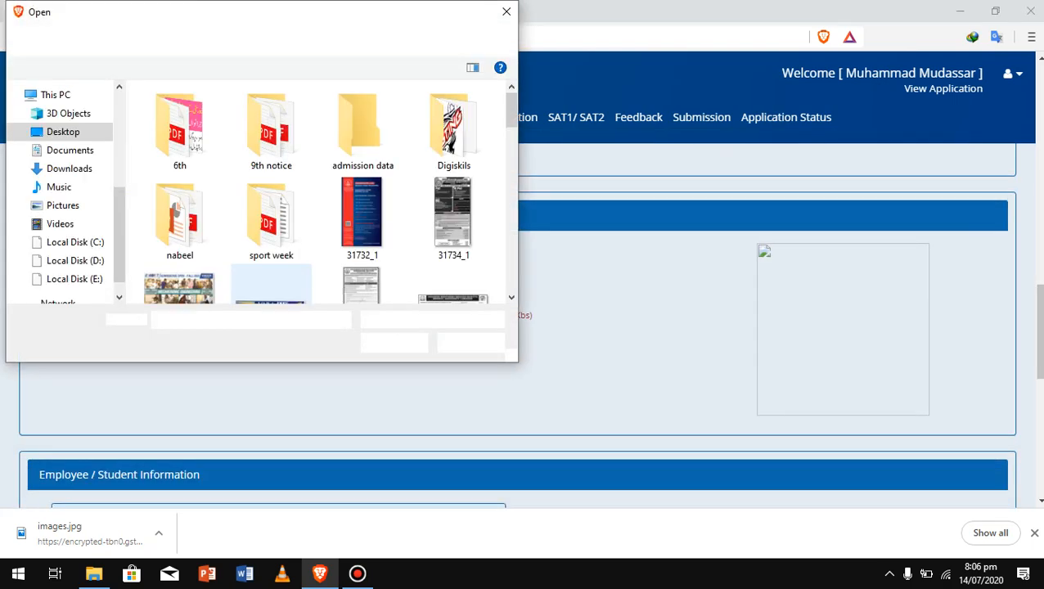
scroll(360, 115, "down", 5)
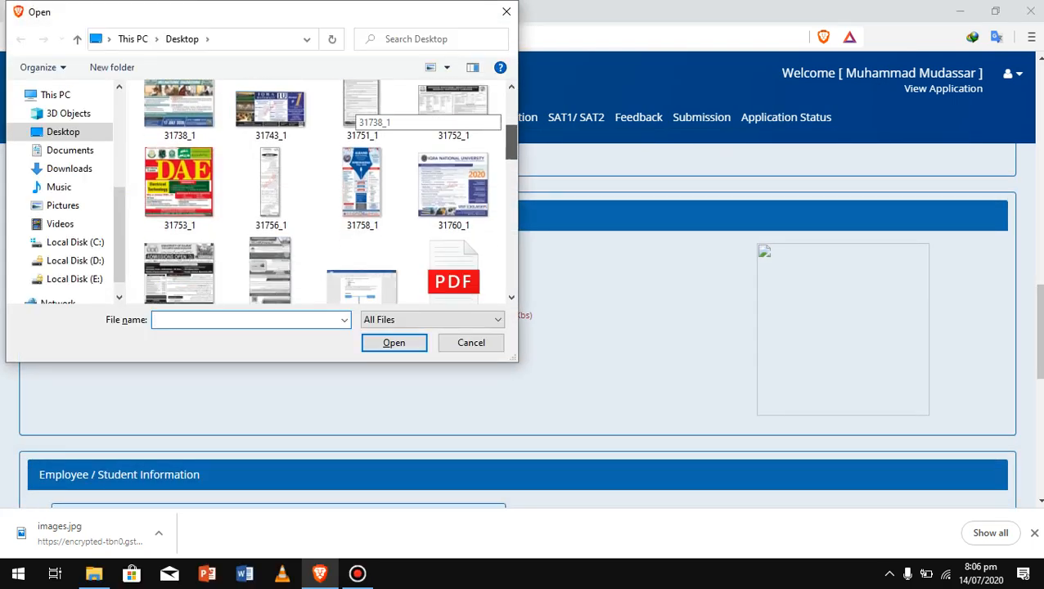
scroll(360, 115, "down", 4)
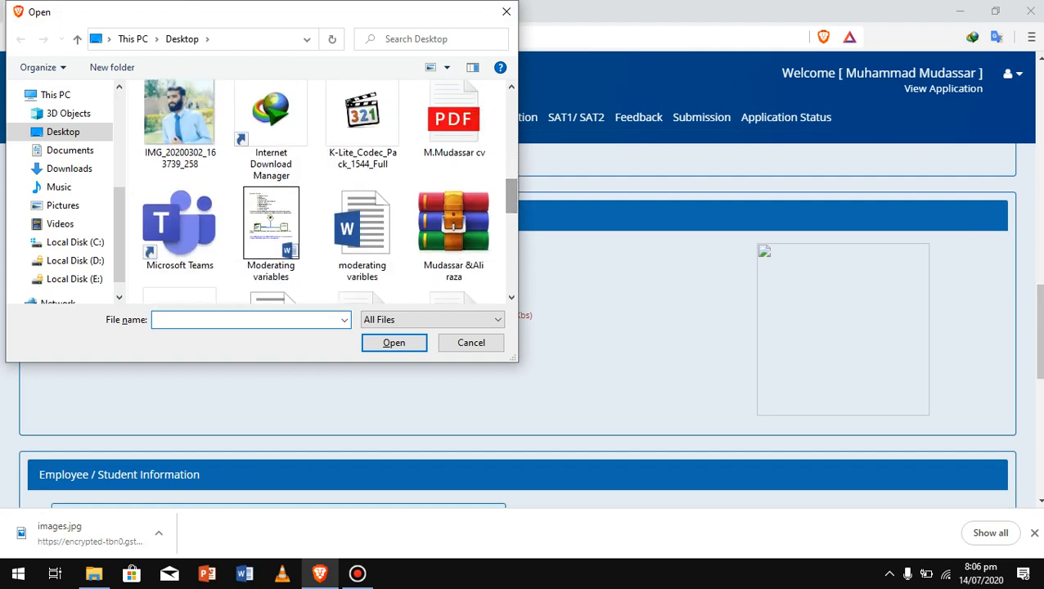
scroll(360, 197, "down", 3)
left_click_drag(511, 222, 511, 245)
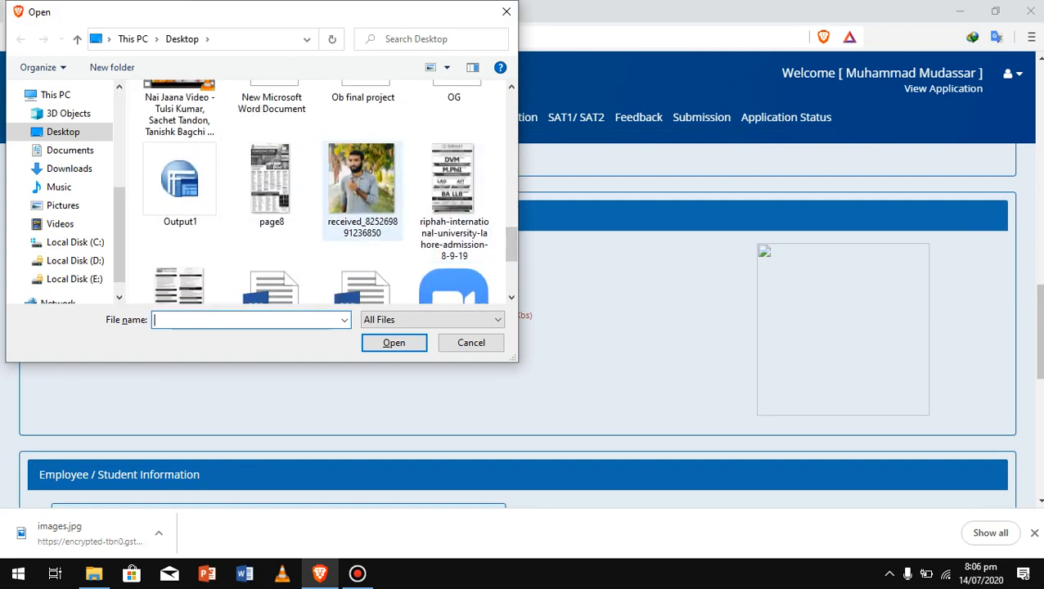
left_click(362, 190)
left_click(393, 342)
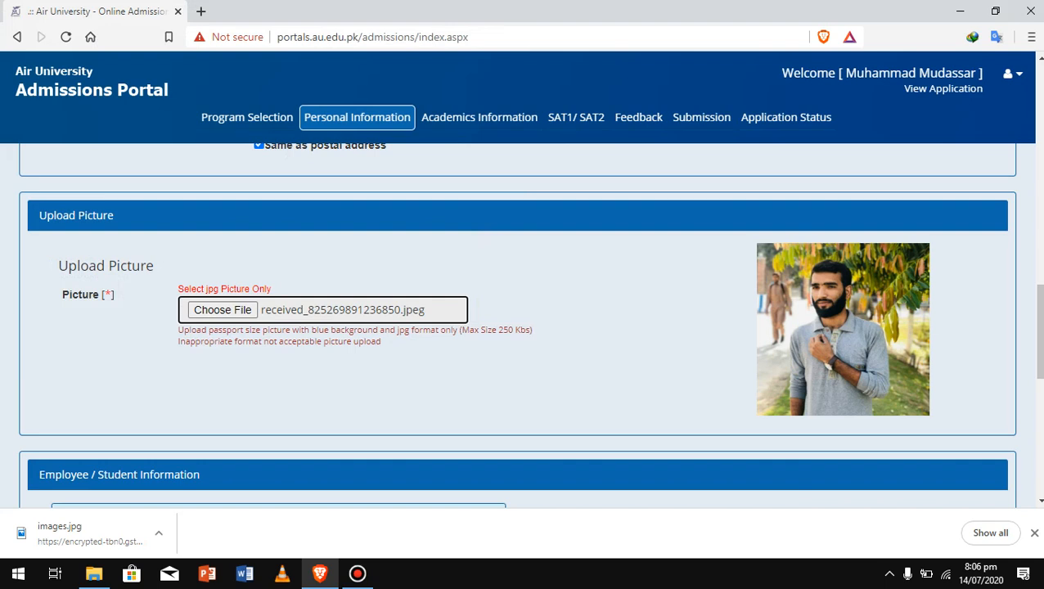
left_click_drag(1039, 332, 1039, 374)
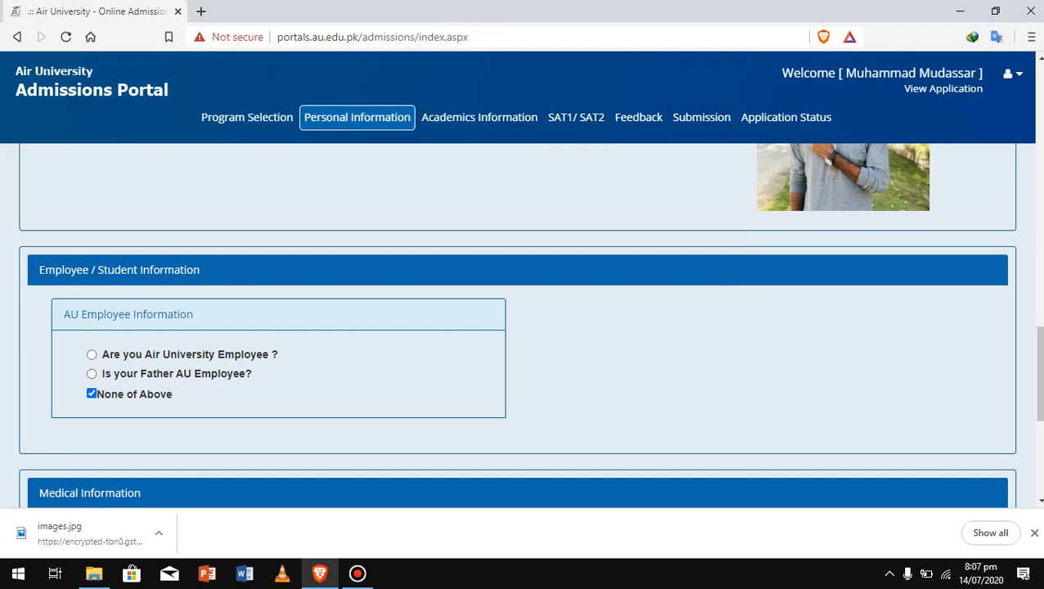
Choose B+ in the Blood Group dropdown under Medical Information
scroll(1037, 372, "down", 3)
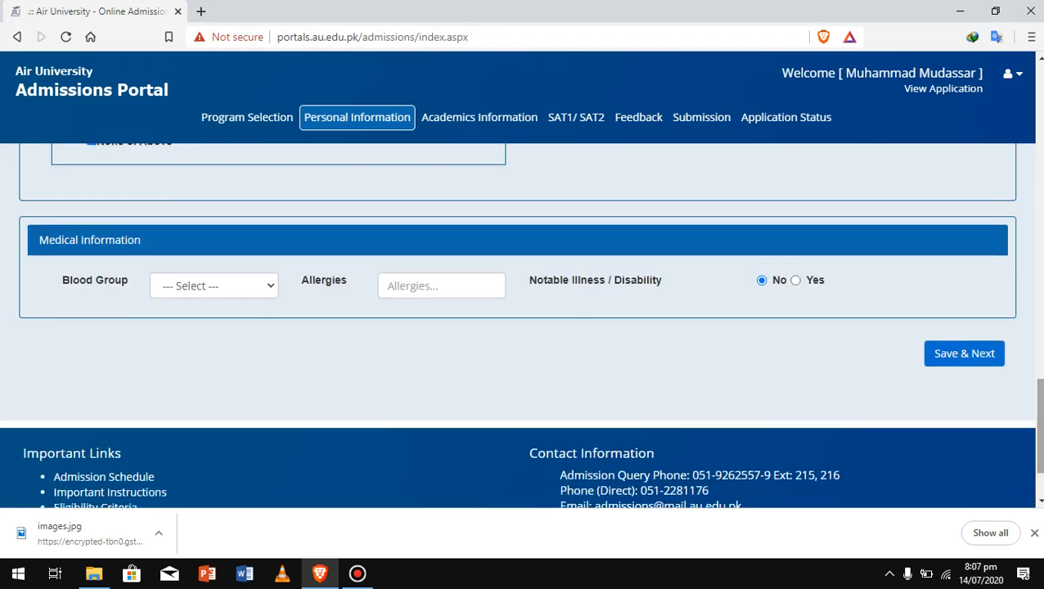
left_click(215, 286)
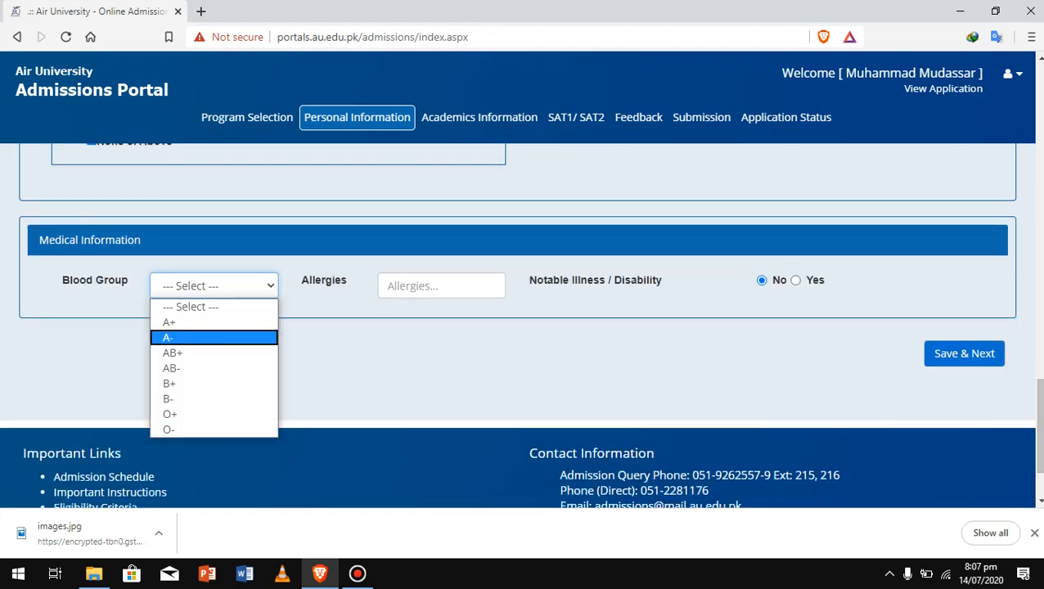
left_click(205, 384)
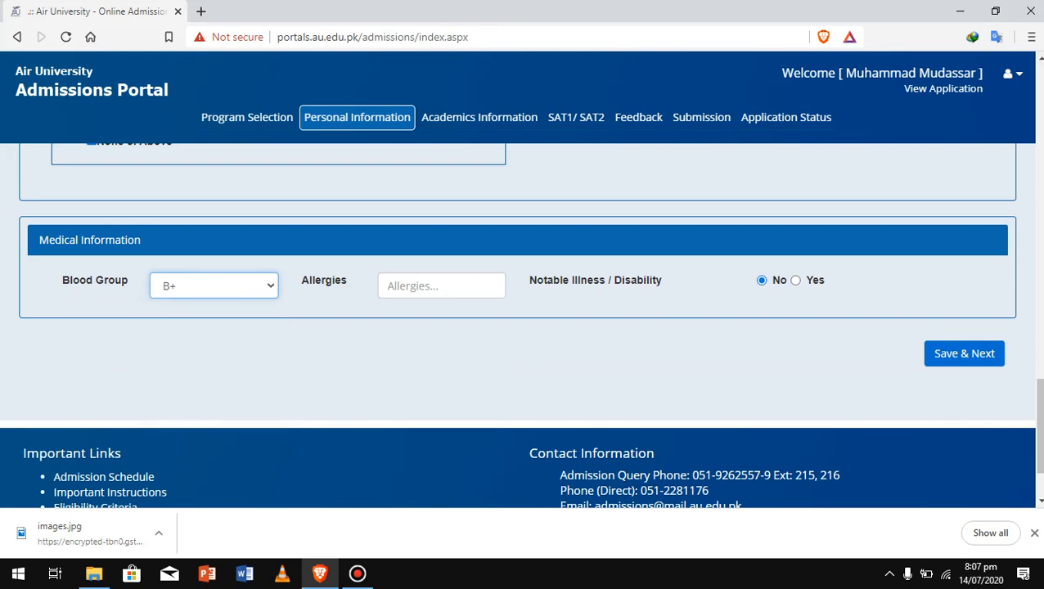
left_click_drag(1039, 425, 1040, 333)
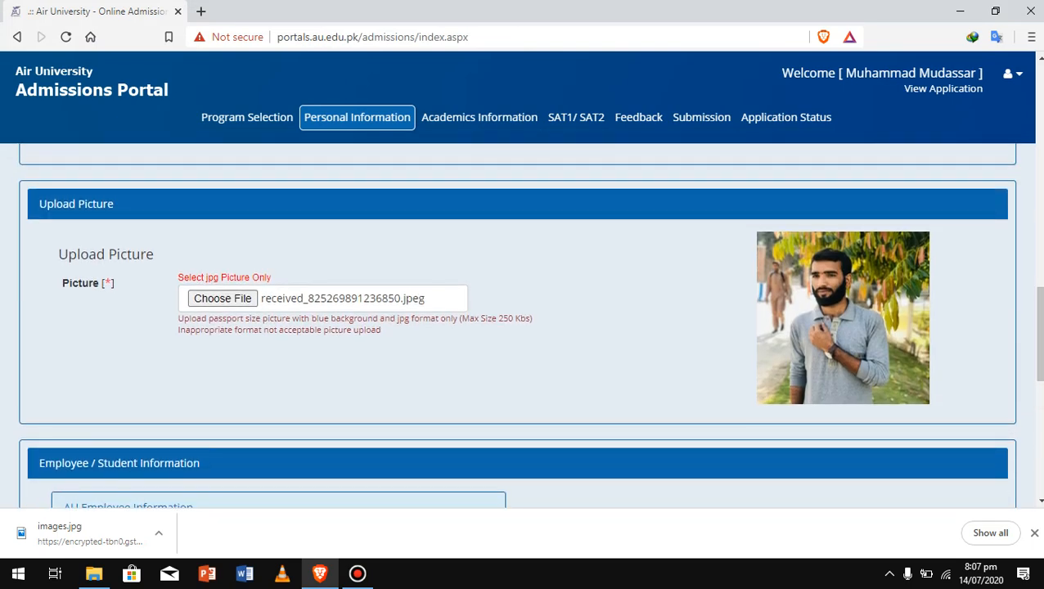
Replace the profile photo with IMG_20200302_163739_258.jpg from the Desktop
left_click(222, 298)
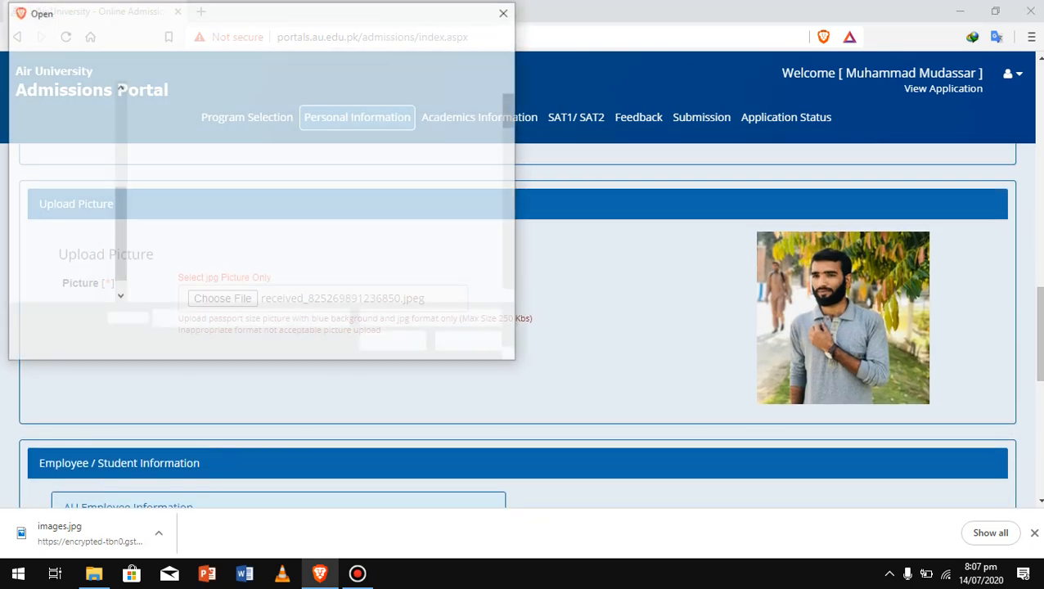
scroll(327, 193, "down", 5)
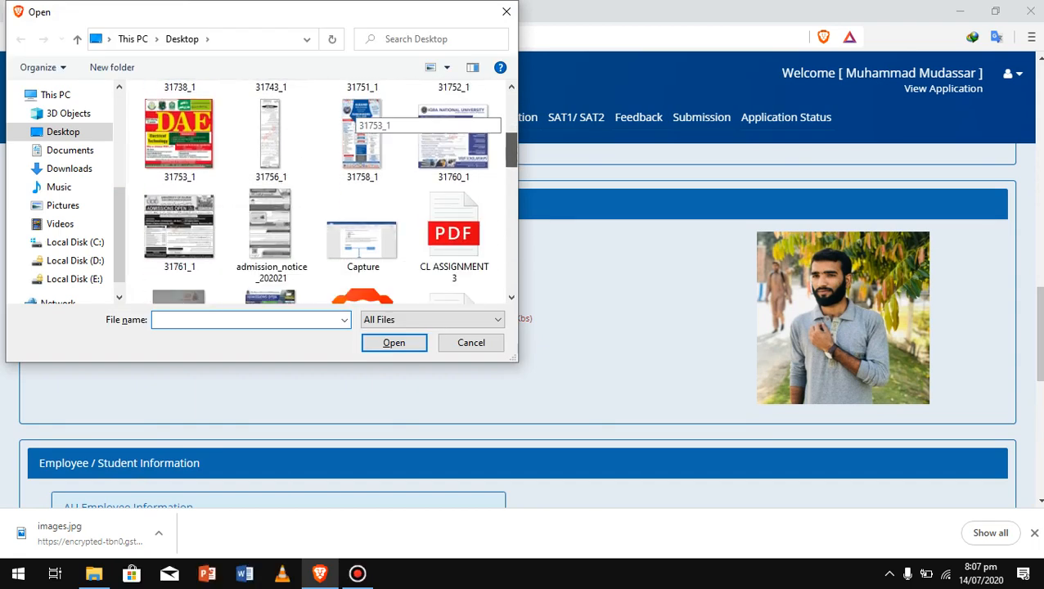
left_click(179, 270)
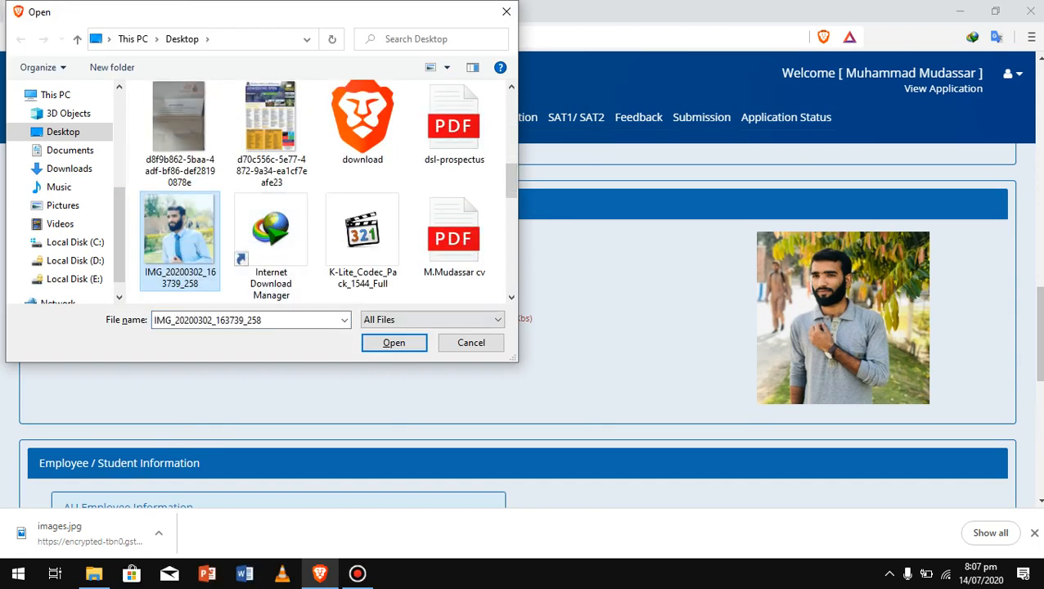
left_click(393, 343)
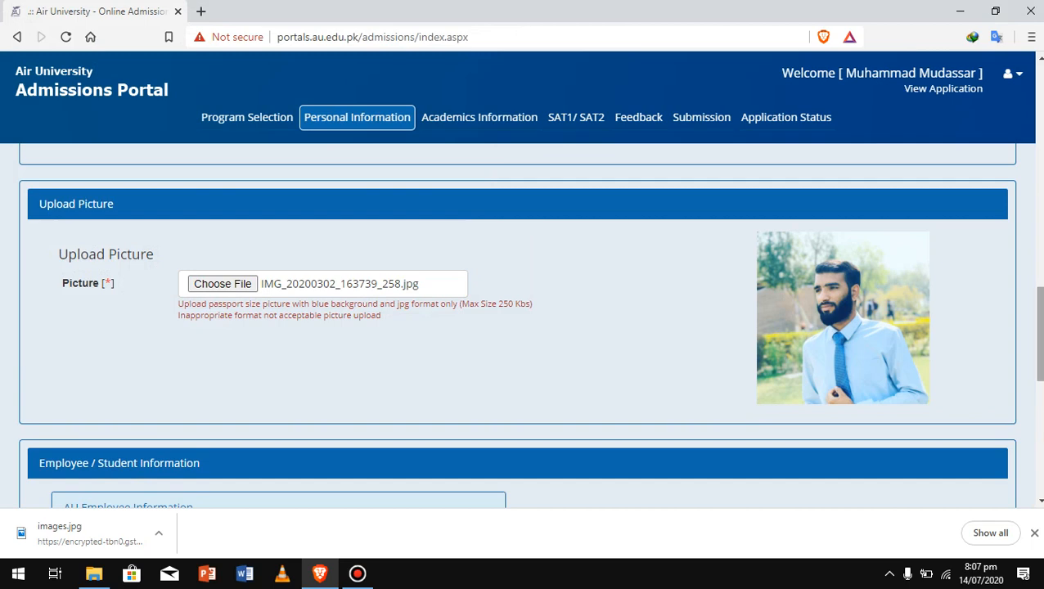
scroll(524, 327, "down", 5)
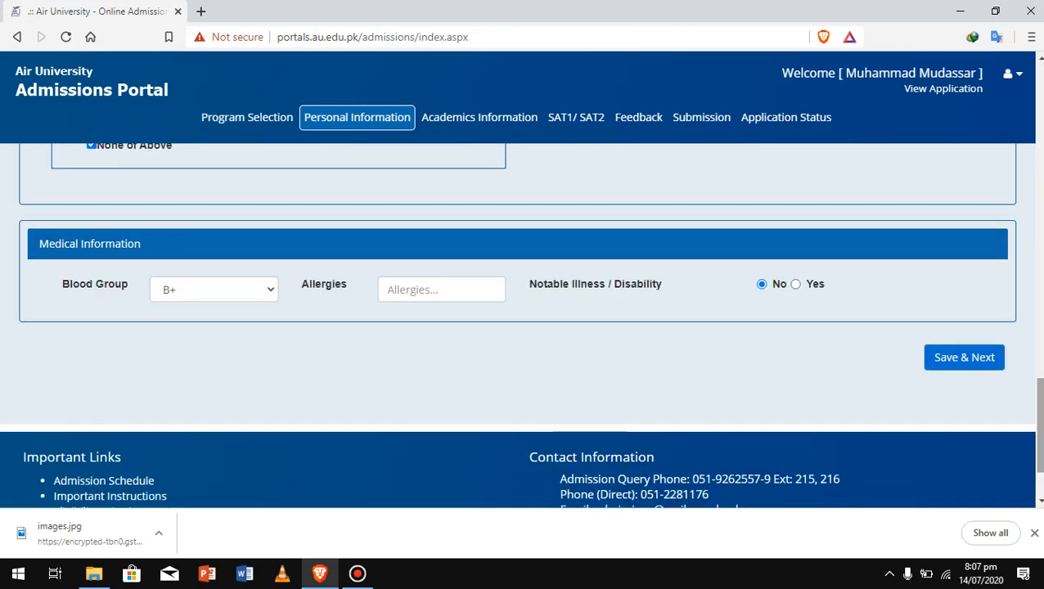
left_click(442, 289)
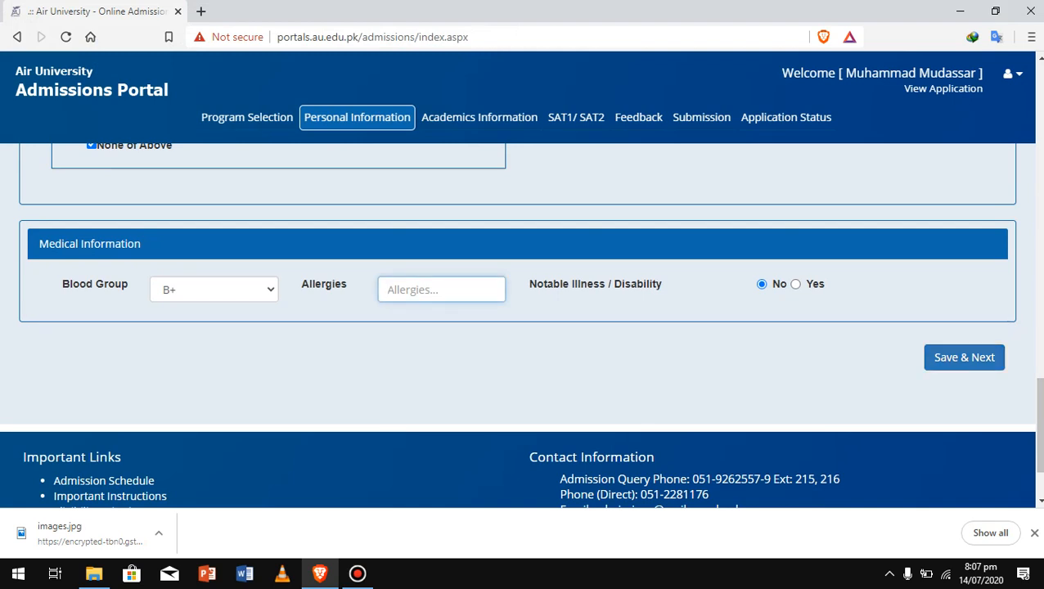
Try Save & Next, then fill in the flagged Father / Guardian CNIC field
left_click(964, 358)
scroll(517, 326, "down", 3)
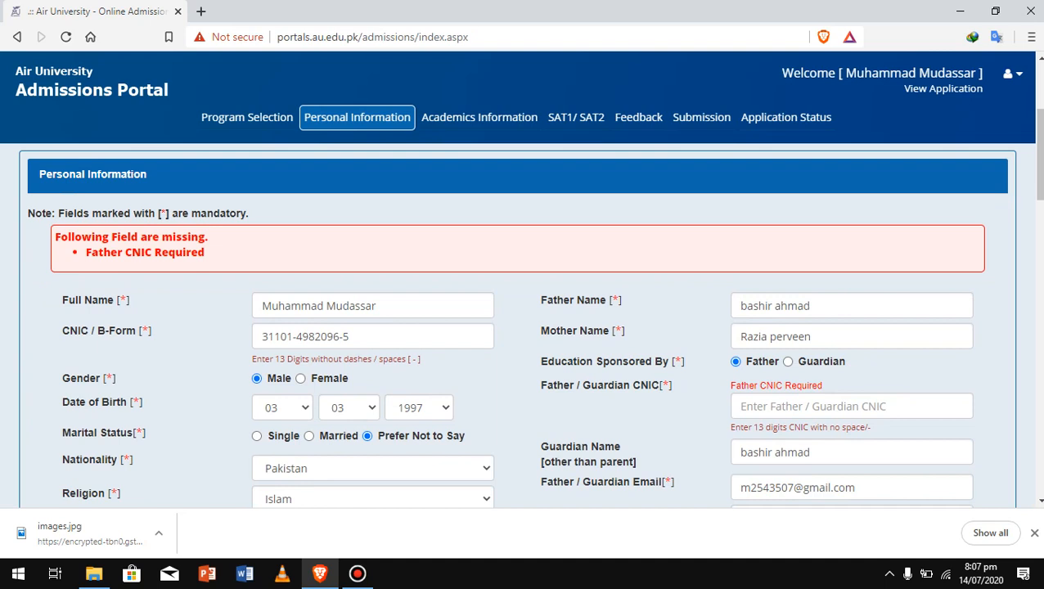
left_click(851, 407)
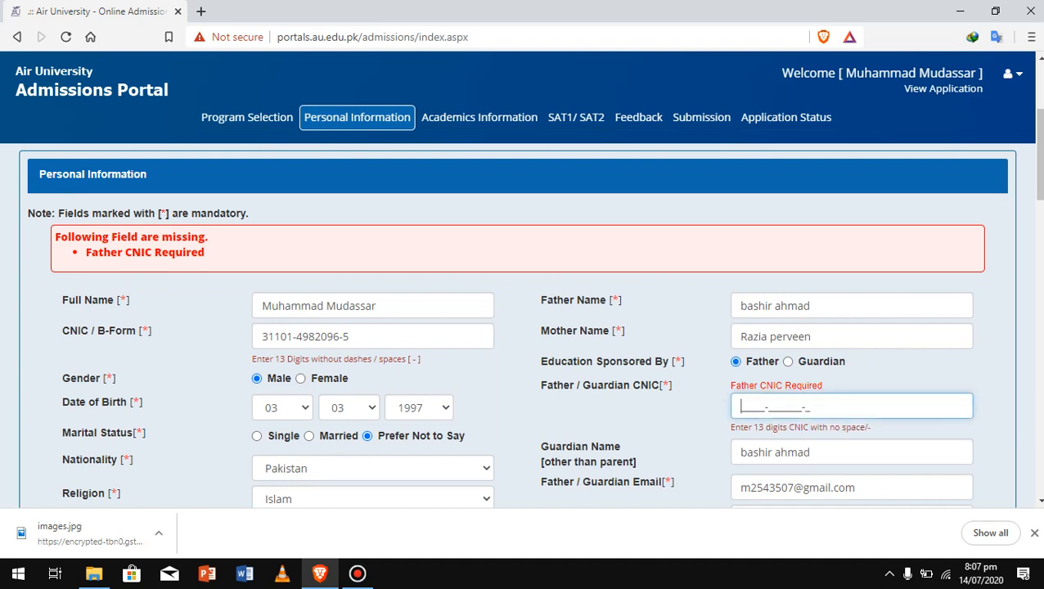
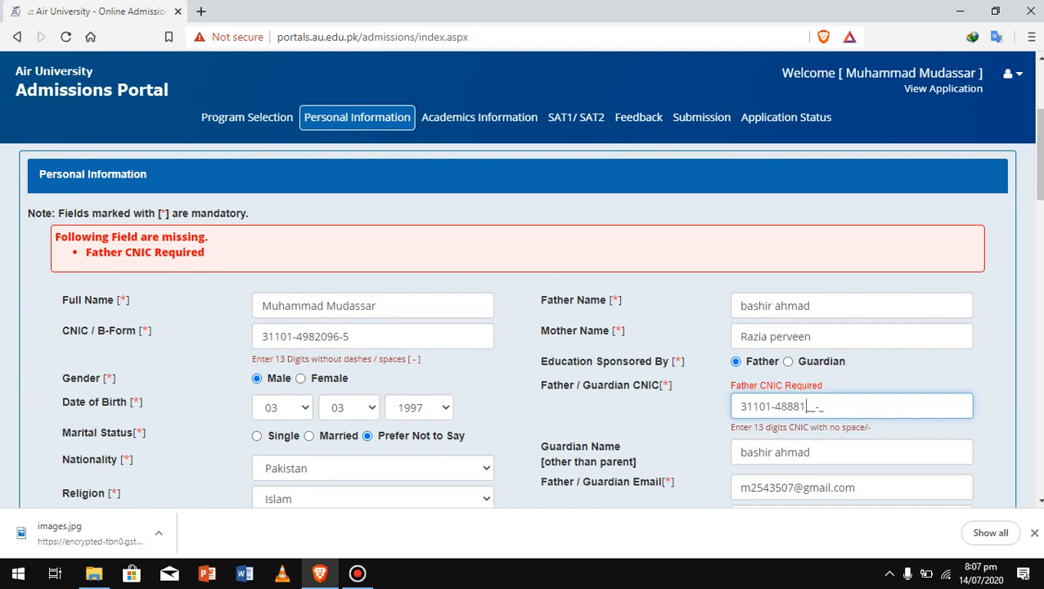
Save the personal information and continue to the Academics Information page
scroll(529, 328, "down", 1)
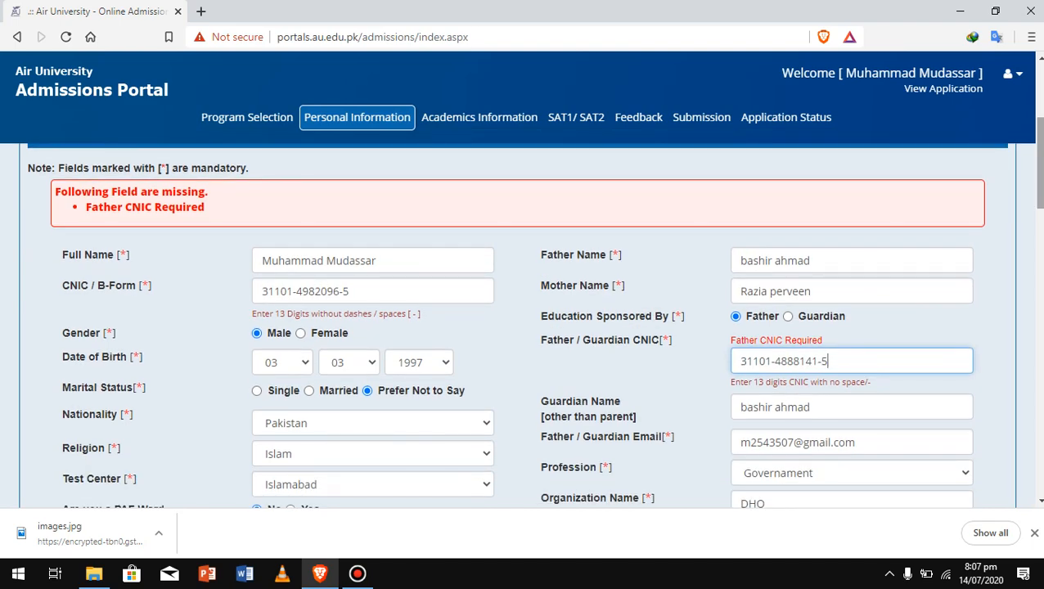
scroll(529, 327, "down", 3)
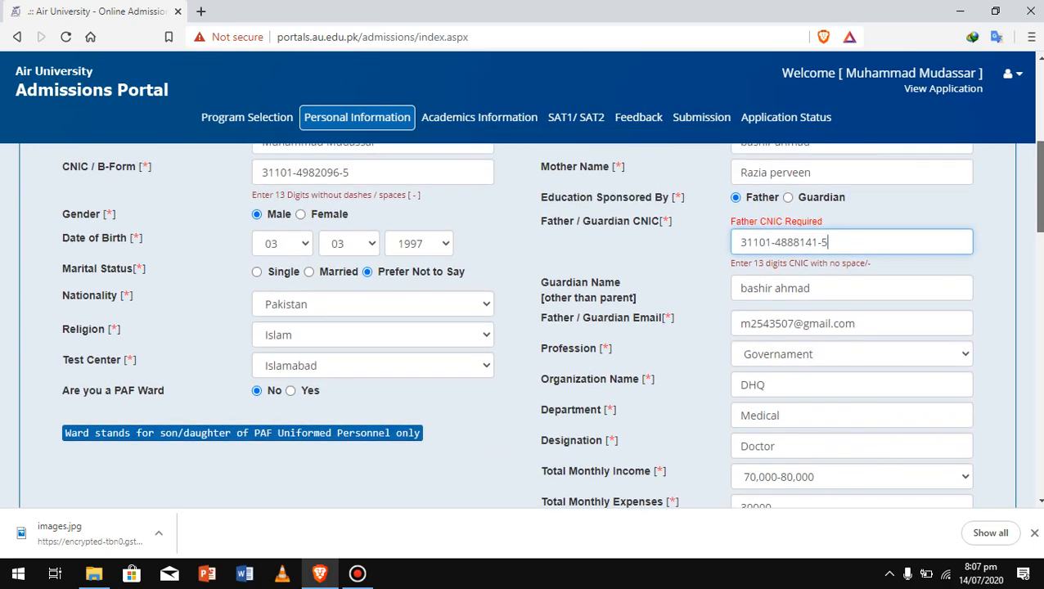
scroll(529, 327, "down", 15)
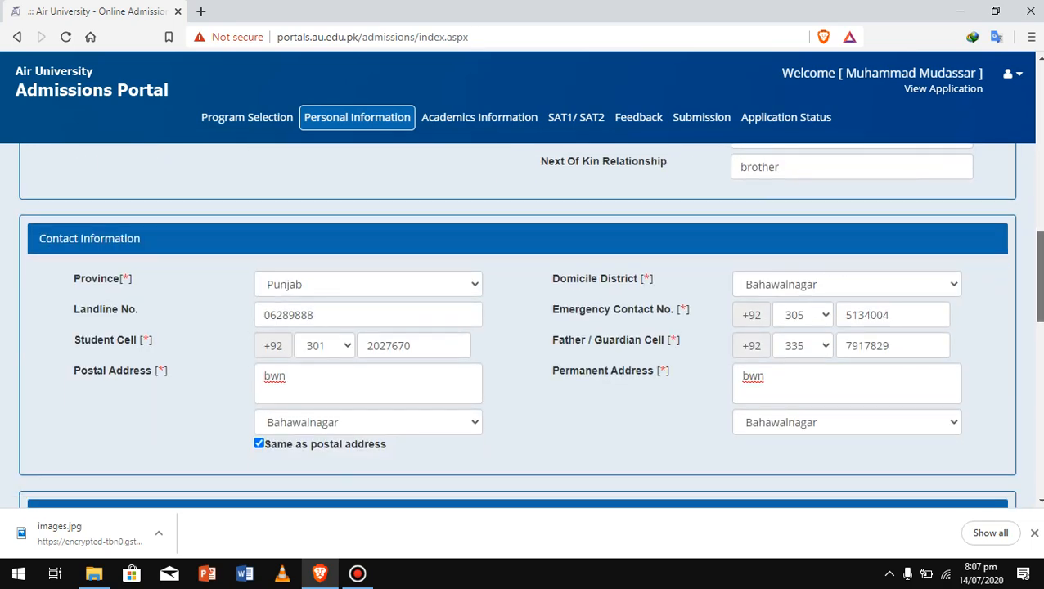
scroll(529, 328, "down", 15)
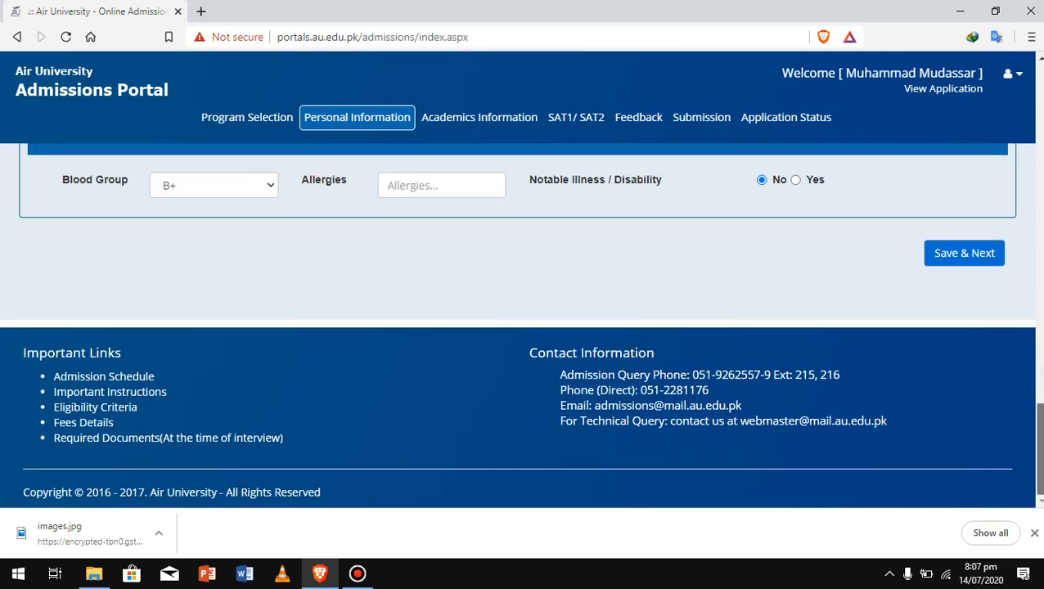
left_click(964, 253)
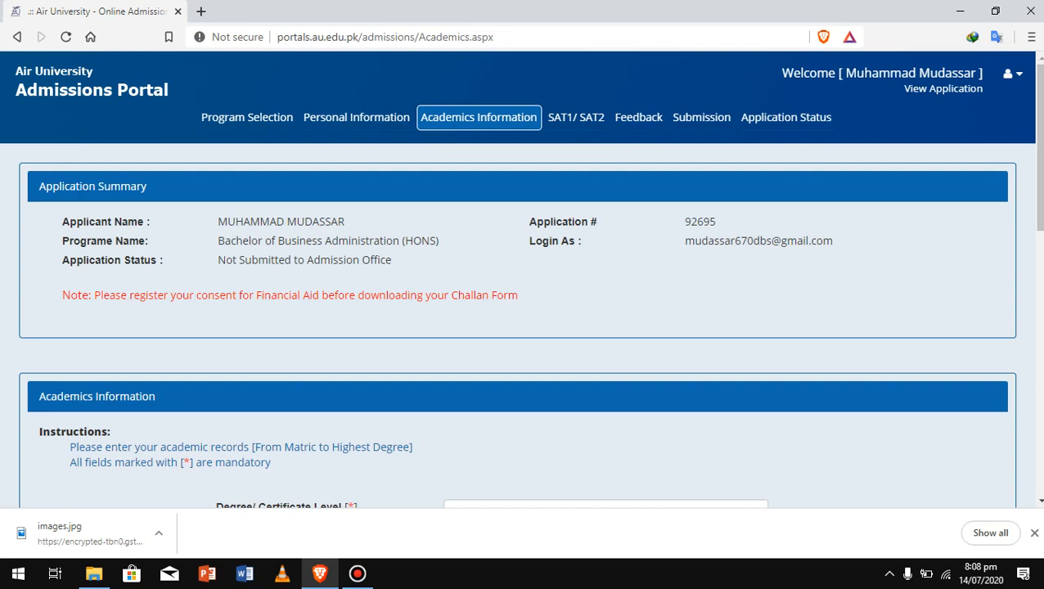
Select SSC (Matriculation) as degree level and Matriculation as certificate name
scroll(529, 328, "down", 3)
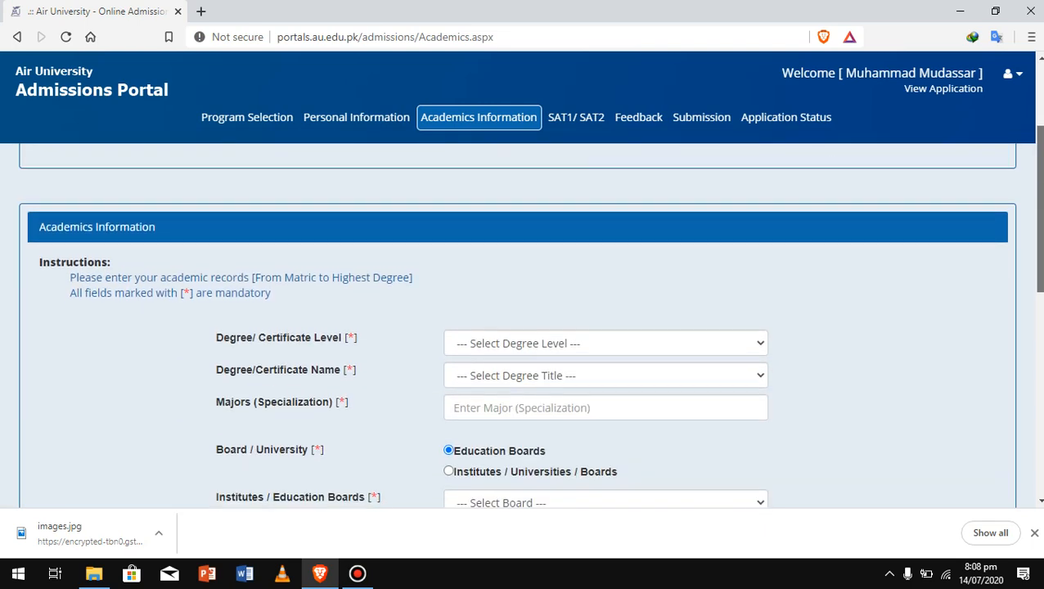
scroll(530, 328, "down", 1)
left_click(605, 312)
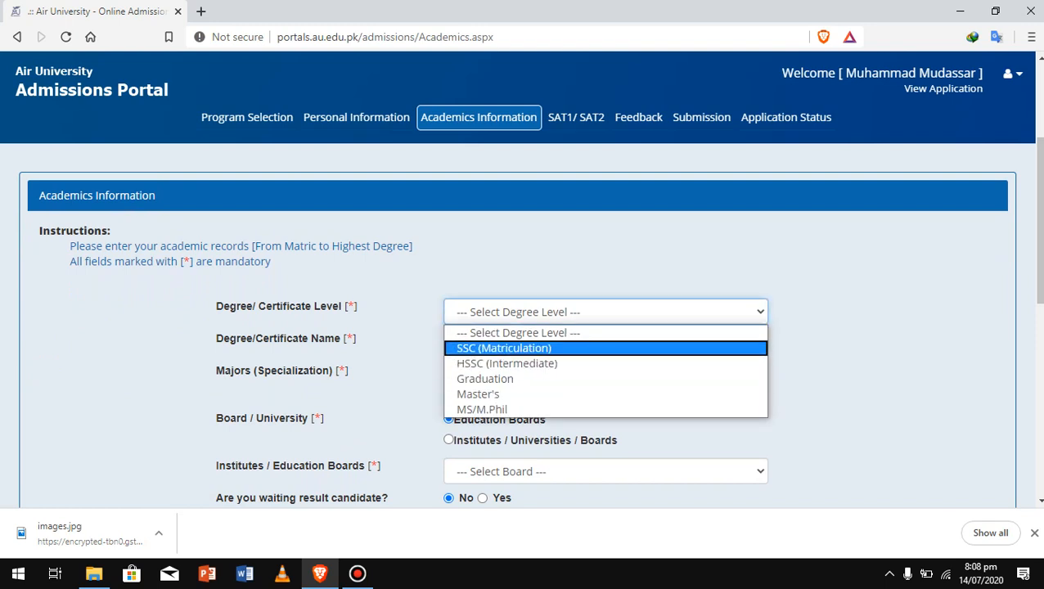
left_click(605, 349)
left_click(605, 344)
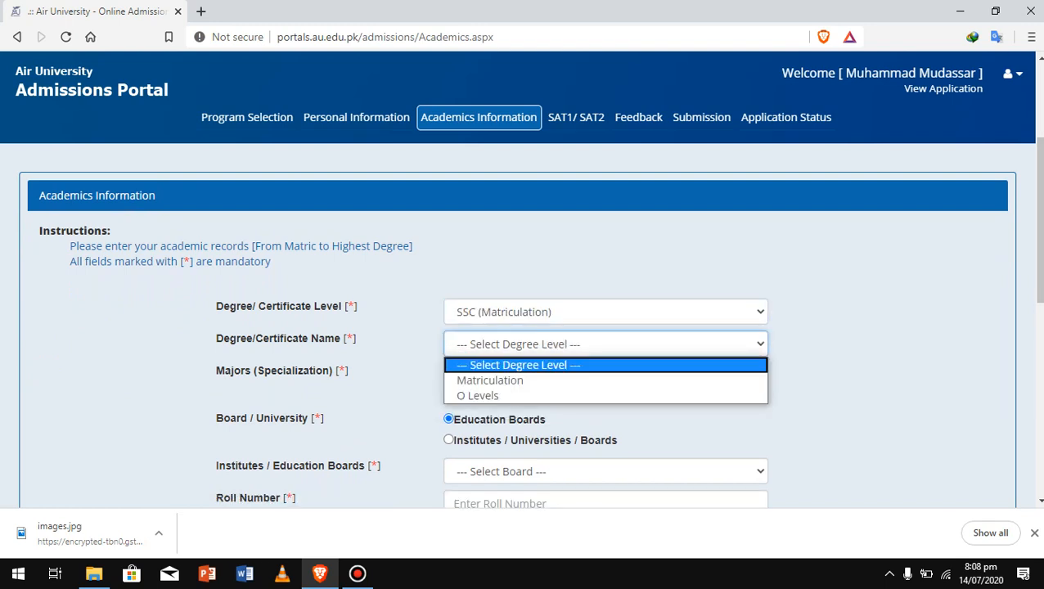
key("Return")
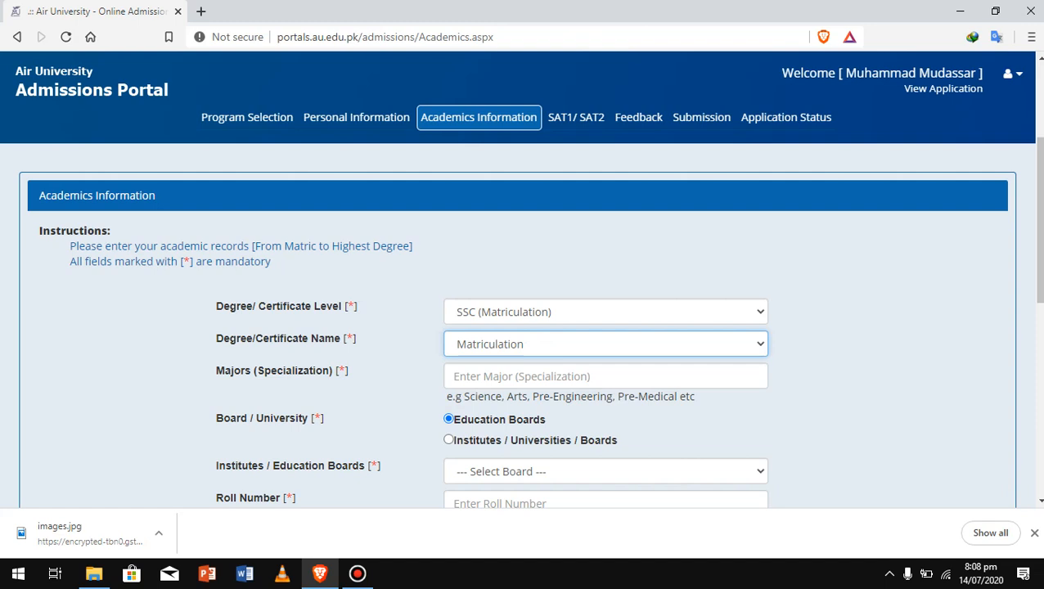
Enter science as the majors and choose Lahore Board as the education board
left_click(606, 376)
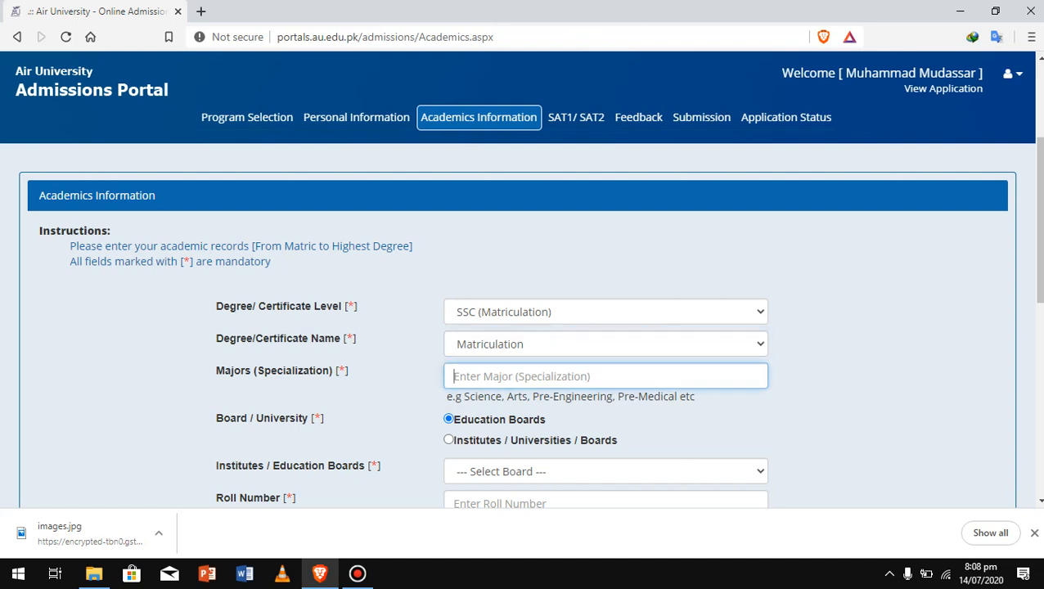
type("scineb")
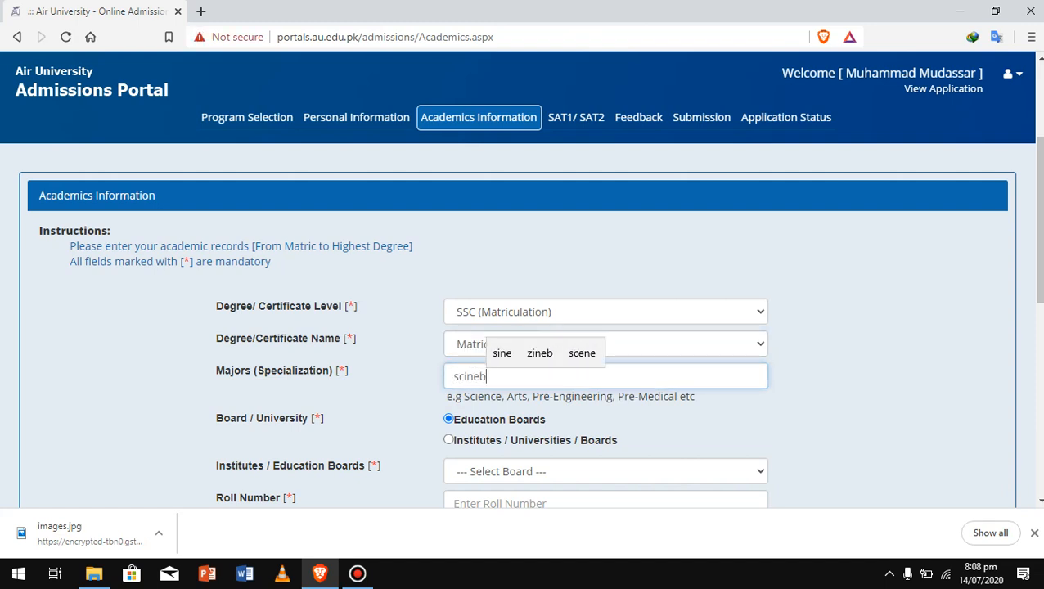
type("s")
key("BackSpace")
key("BackSpace")
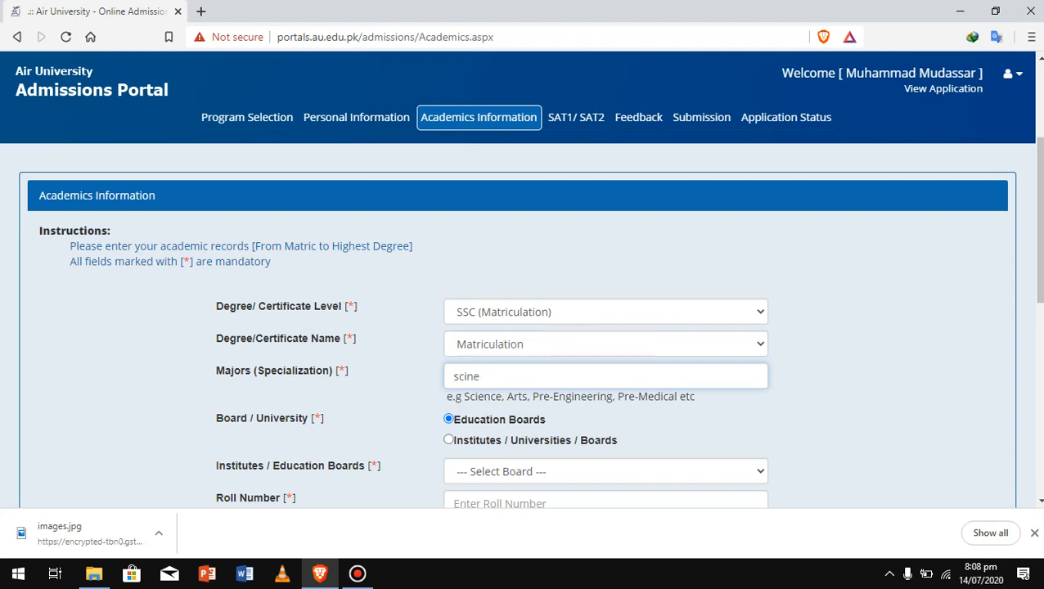
key("BackSpace")
key("BackSpace")
type("ience")
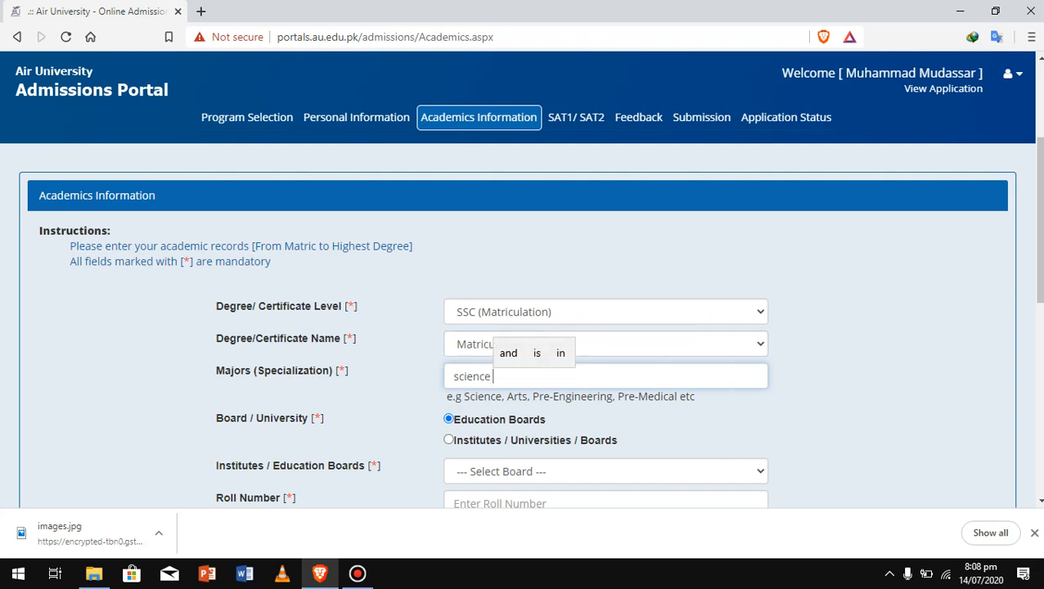
scroll(524, 328, "down", 1)
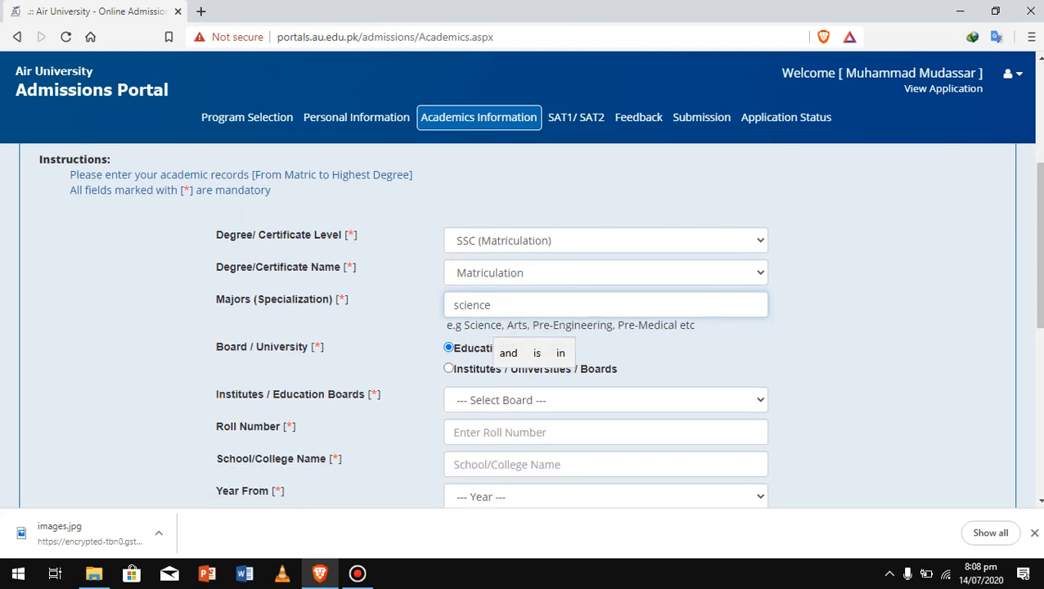
left_click(605, 400)
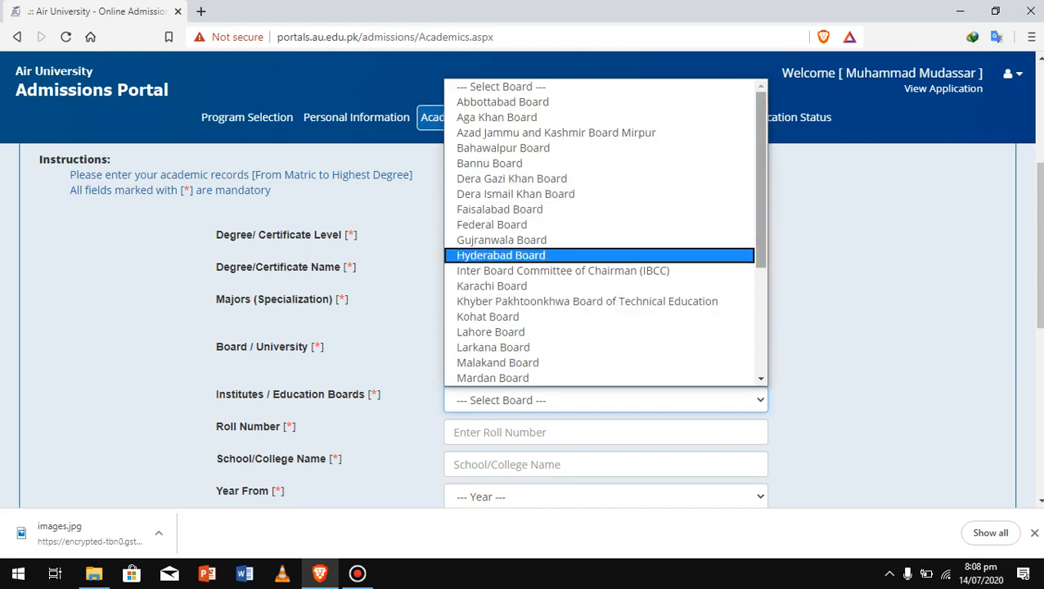
key("l")
key("l")
key("l")
key("l")
key("l")
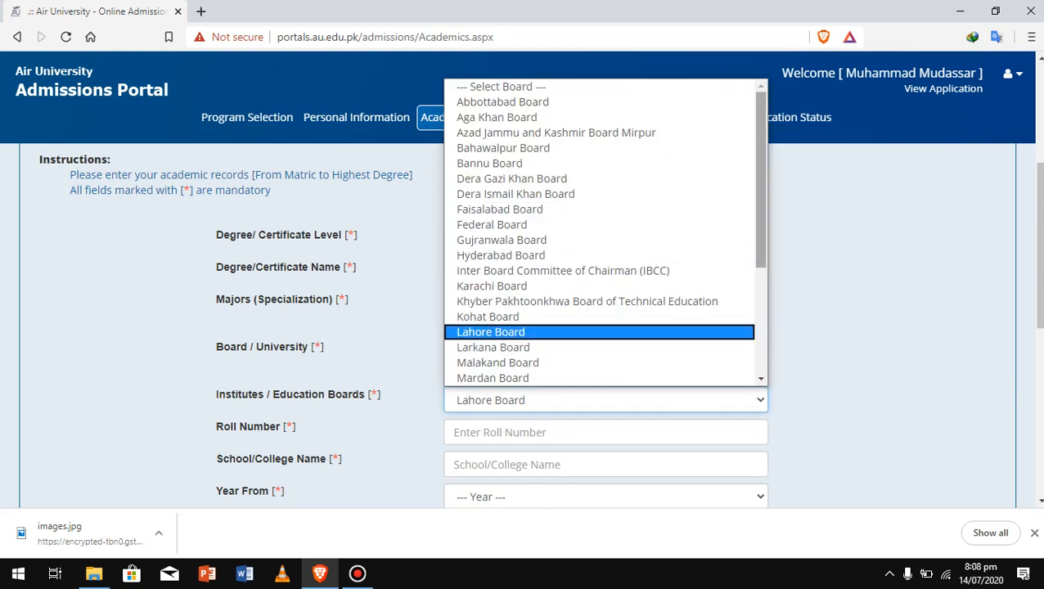
key("Return")
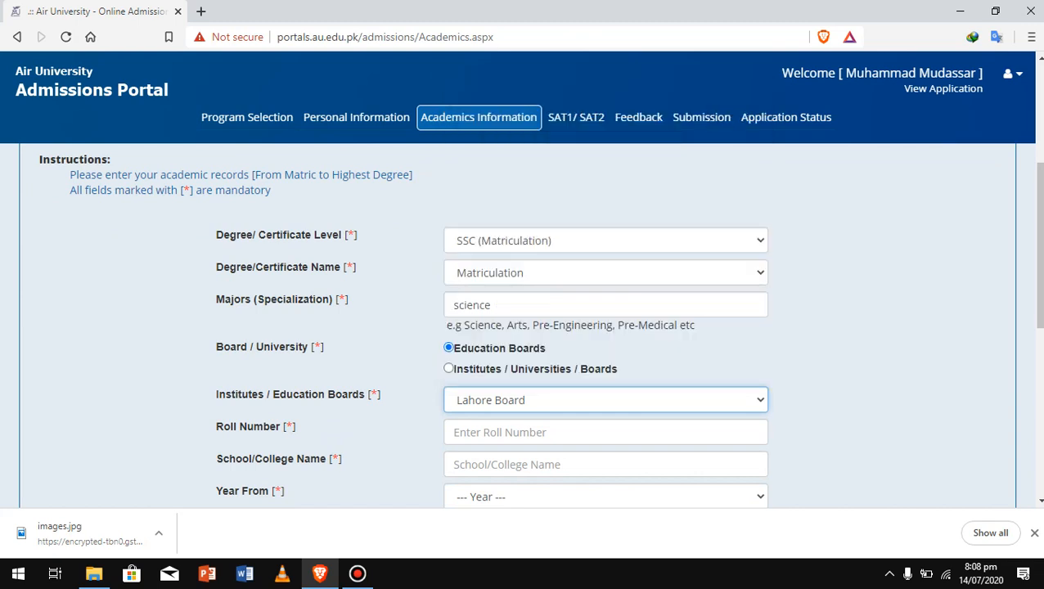
left_click(540, 432)
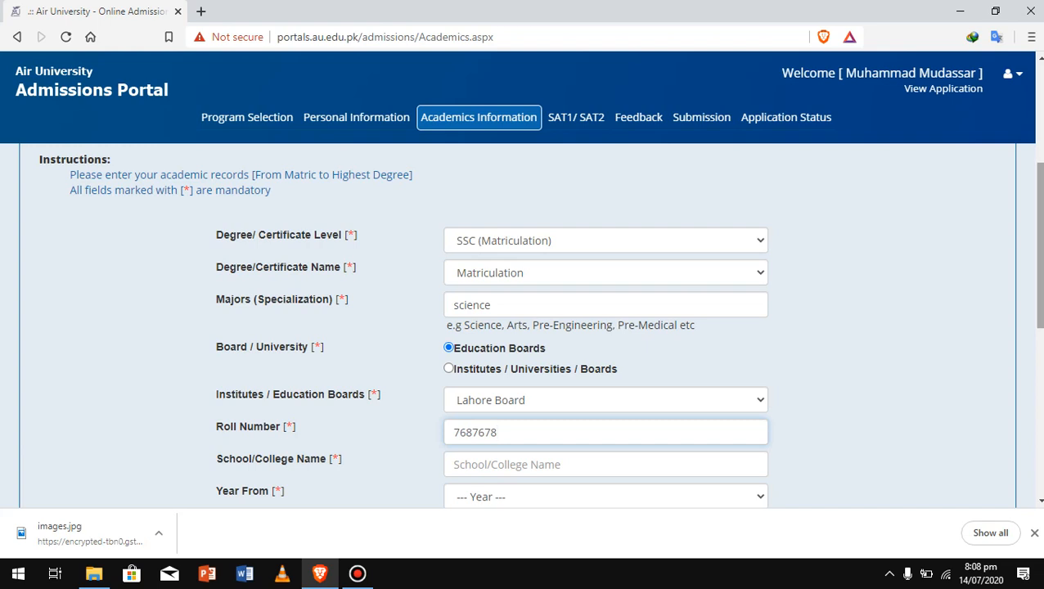
Enter the roll number and the school name 'daanish school'
scroll(524, 328, "down", 2)
left_click(540, 329)
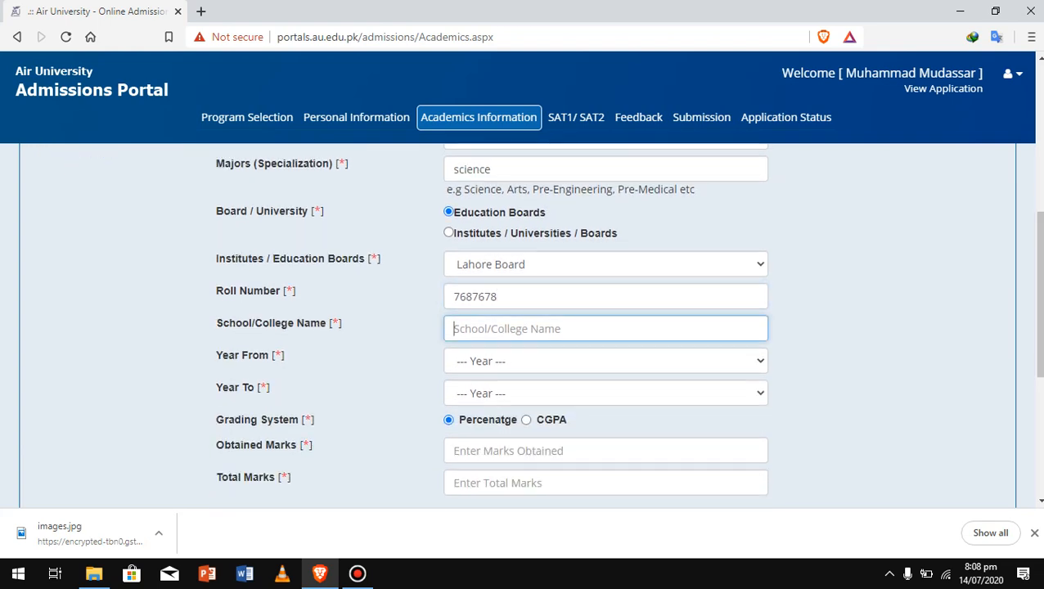
type("daanish")
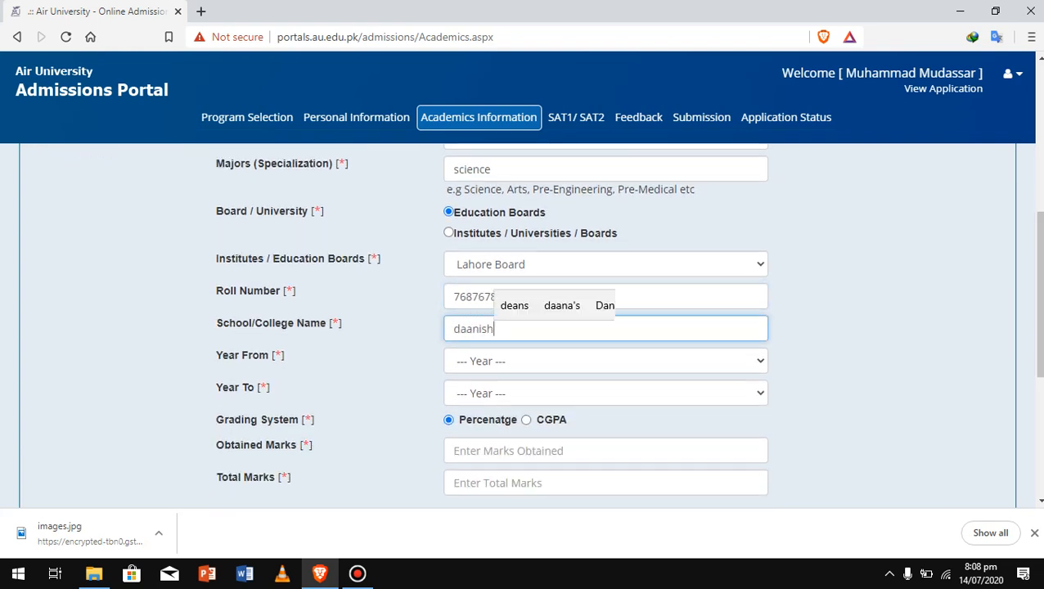
type(" schooo")
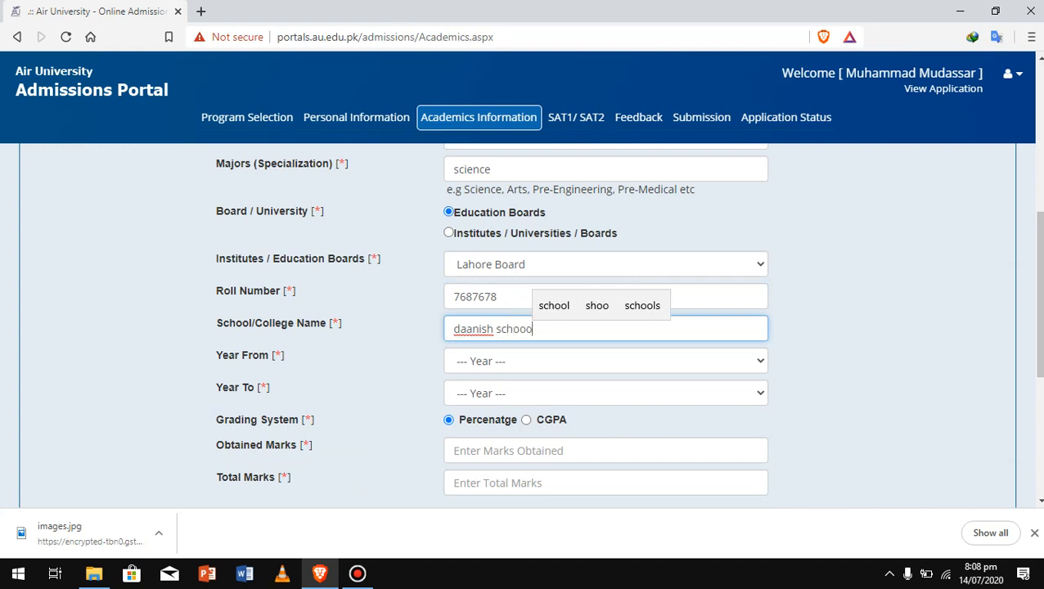
key("BackSpace")
type("l")
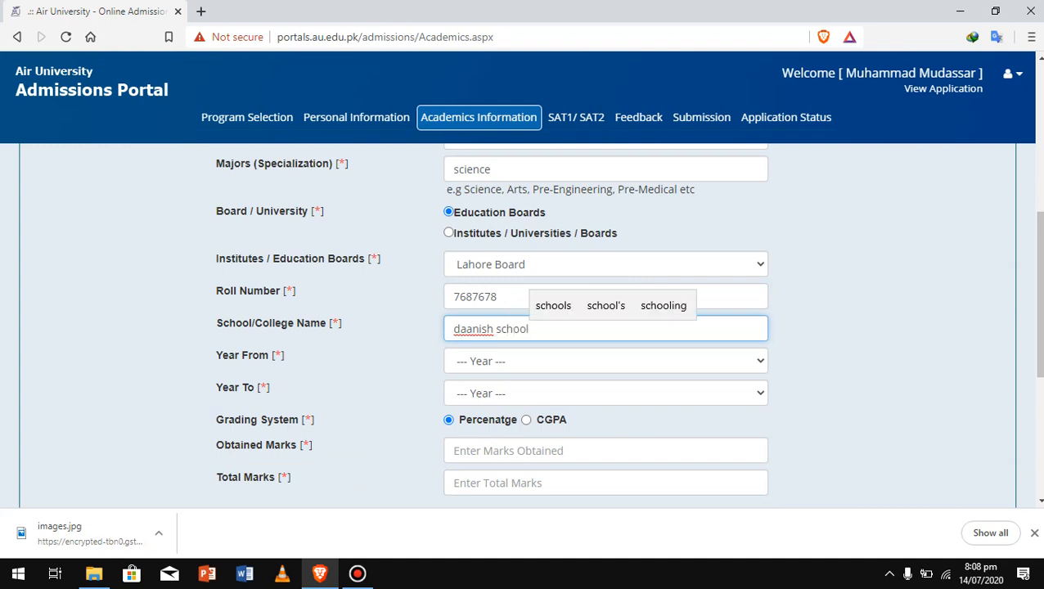
Set Year From to 2013 and Year To to 2015
left_click(605, 361)
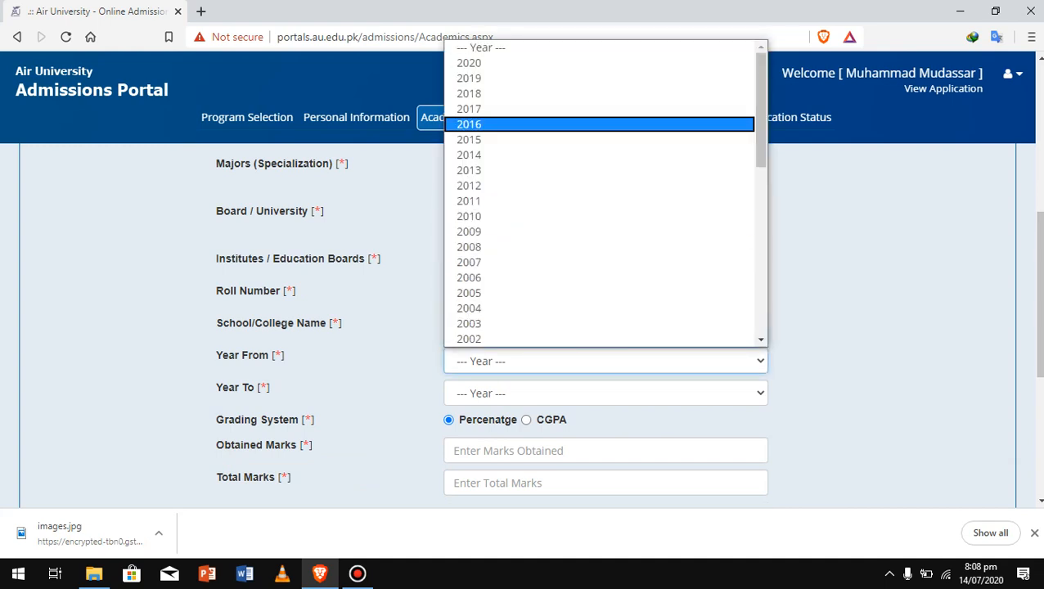
left_click(491, 139)
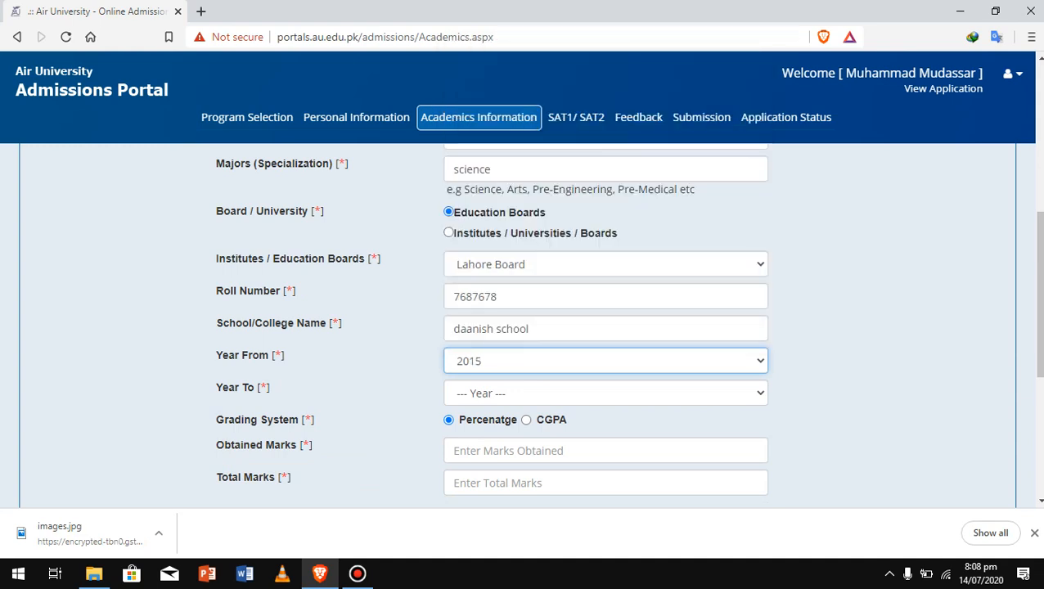
left_click(606, 393)
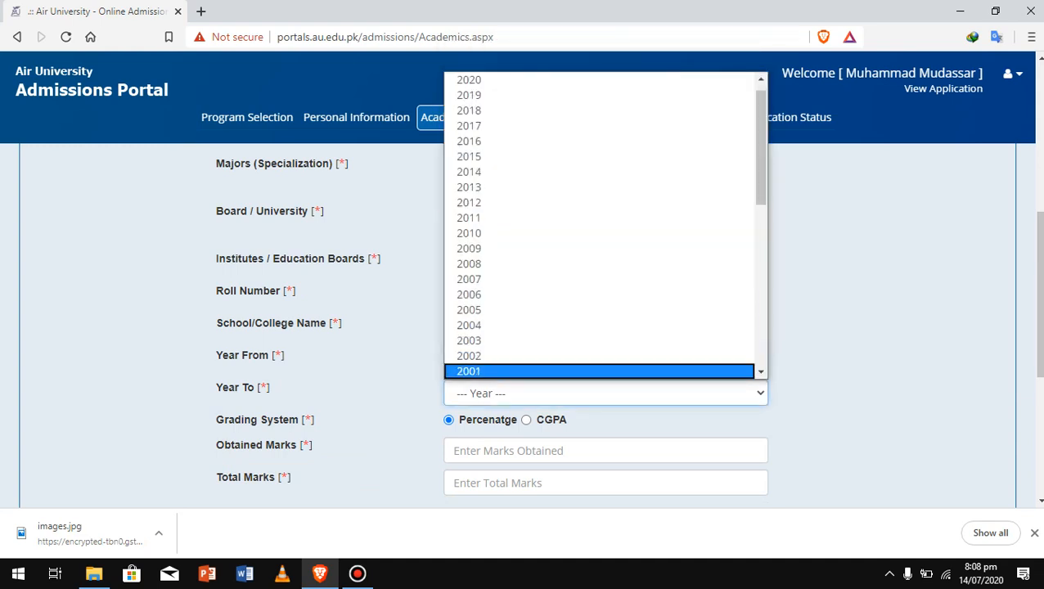
left_click(352, 388)
left_click(605, 361)
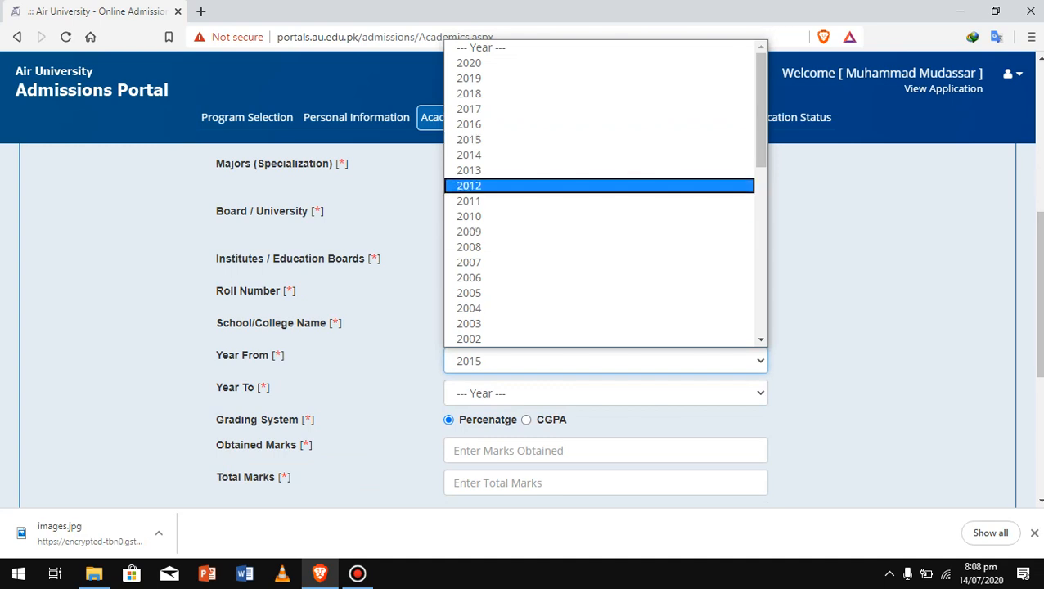
left_click(599, 170)
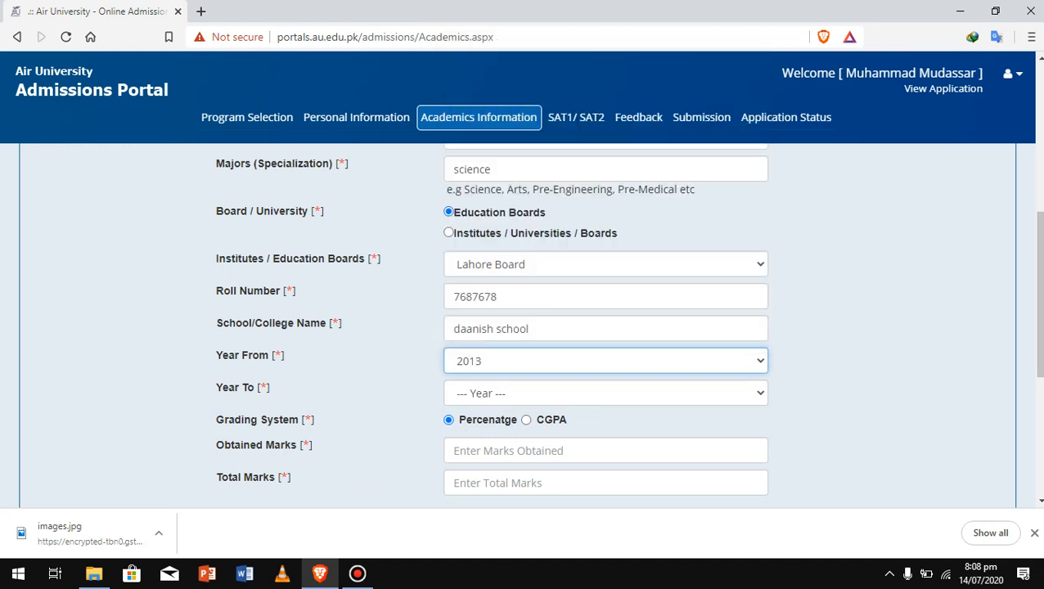
left_click(605, 393)
left_click(599, 170)
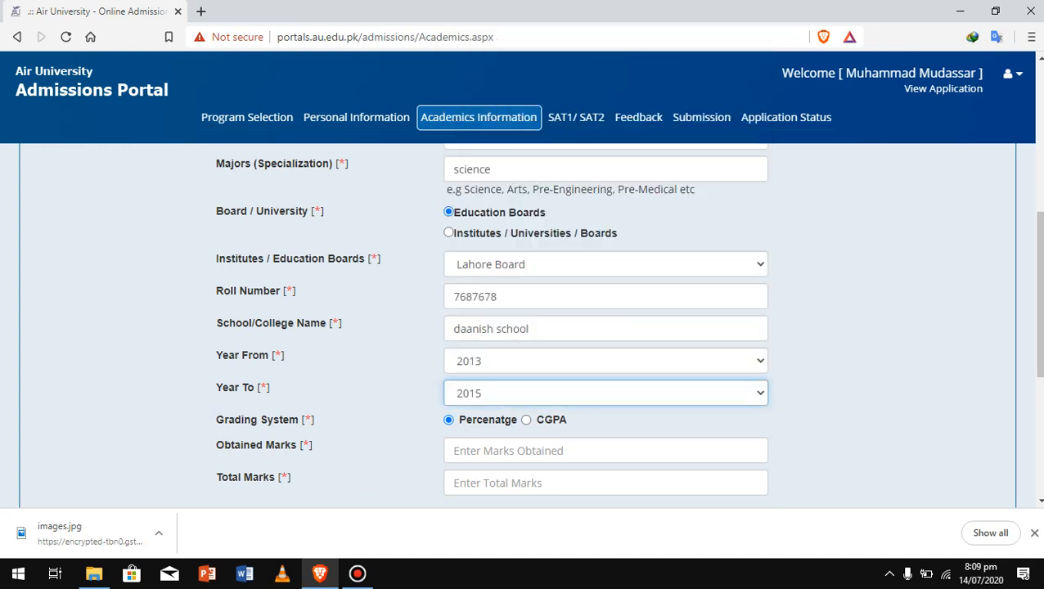
Enter 956 obtained out of 1100 total marks and save the matric record
scroll(606, 328, "down", 1)
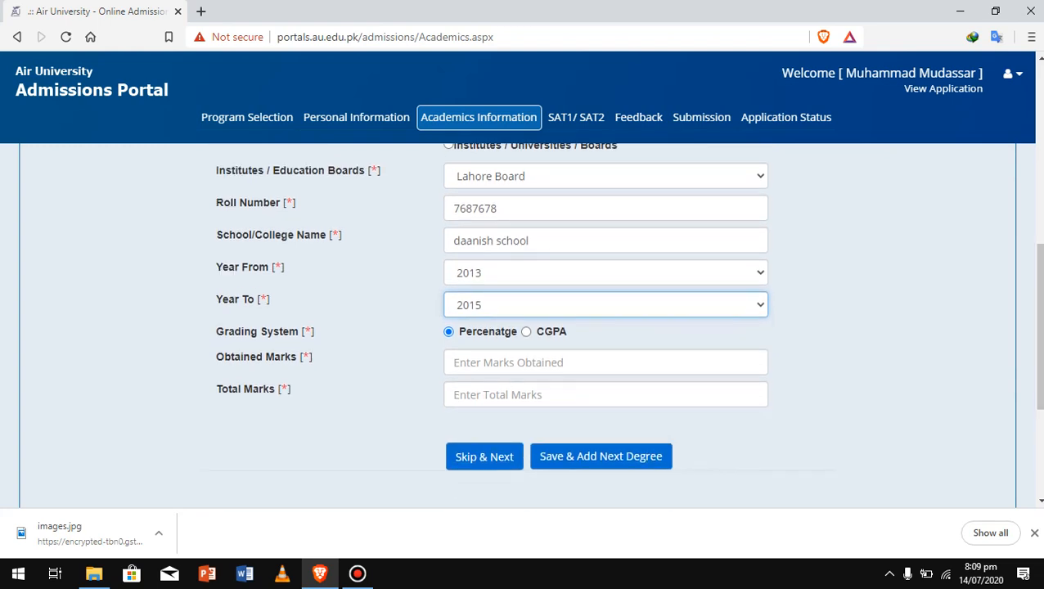
left_click(453, 363)
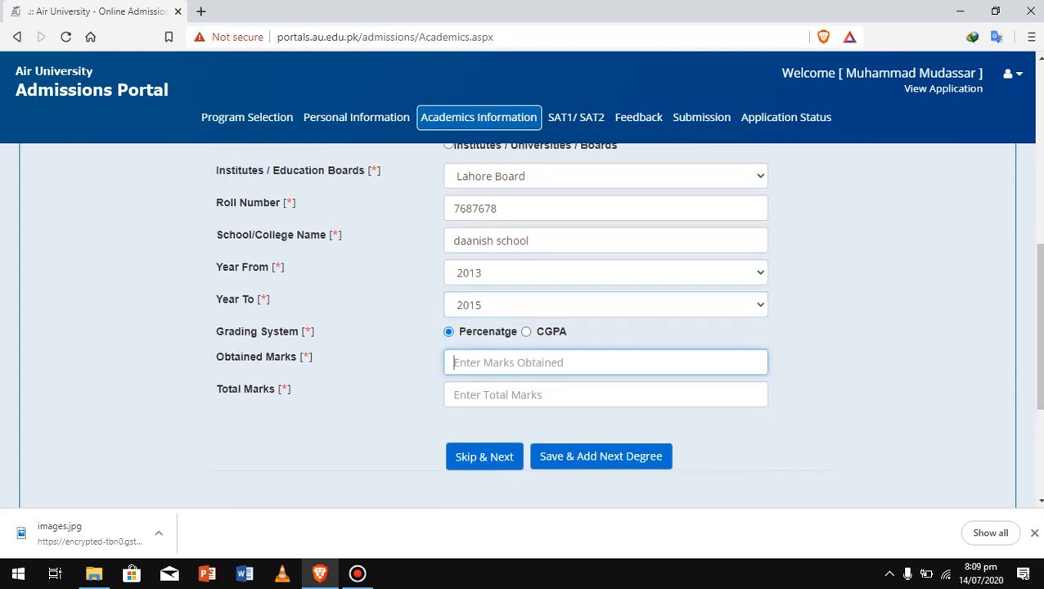
type("956")
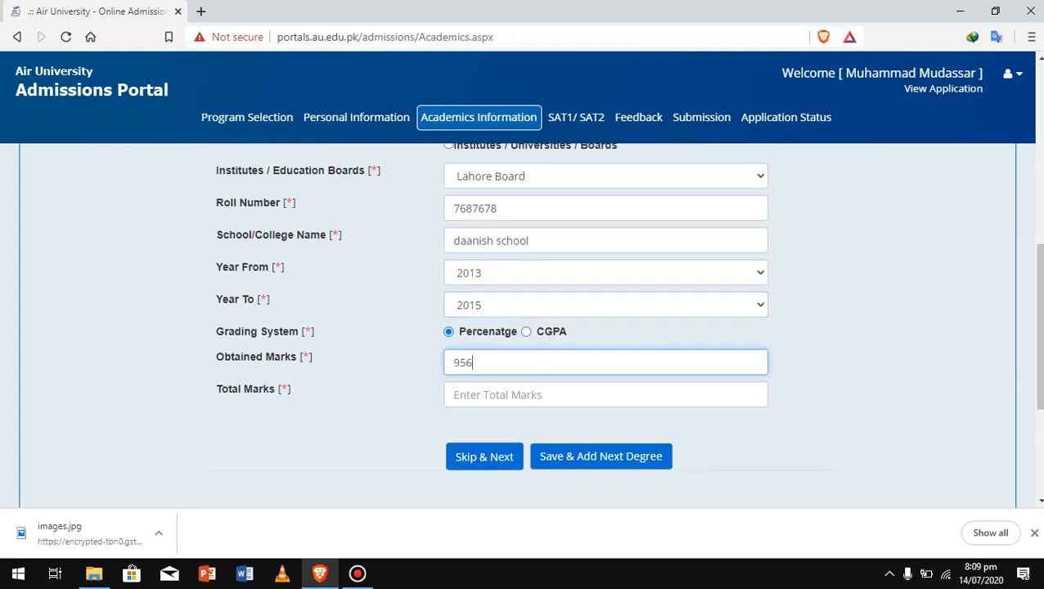
left_click(454, 394)
type("1000")
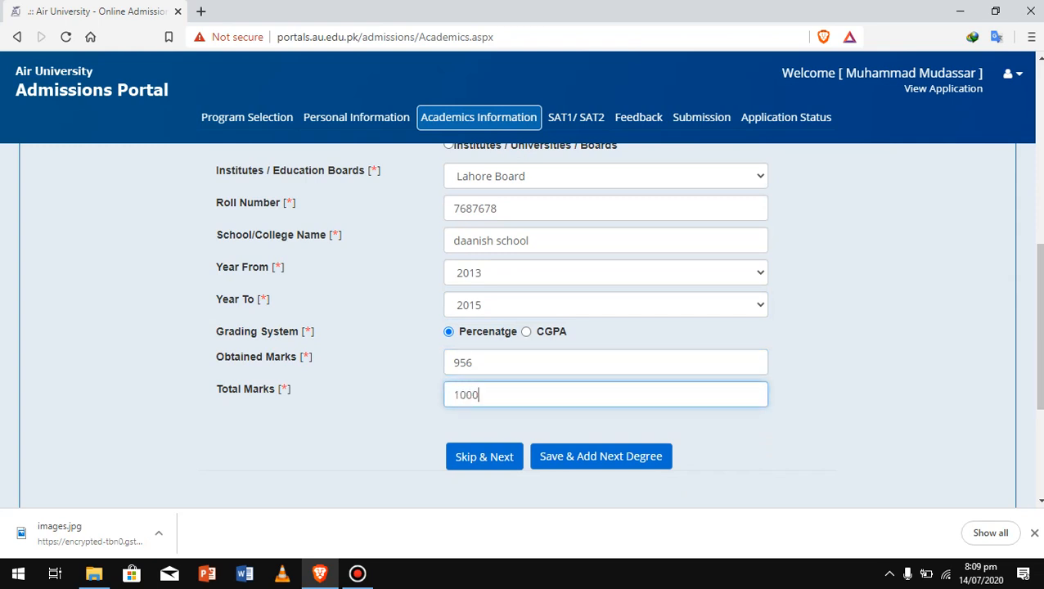
key("BackSpace")
key("BackSpace")
key("BackSpace")
type("100")
left_click(600, 456)
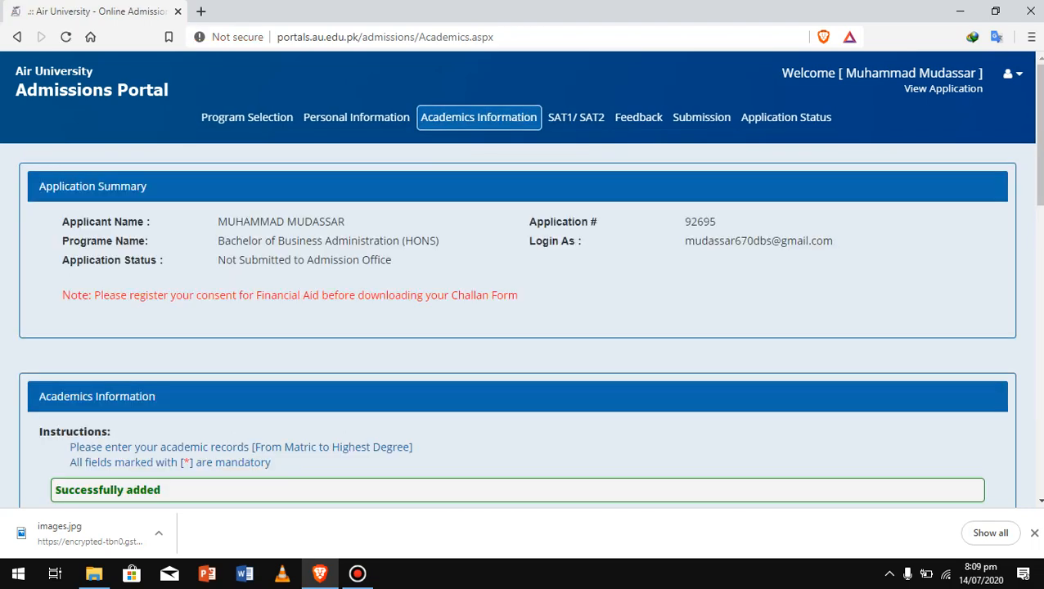
scroll(524, 328, "down", 3)
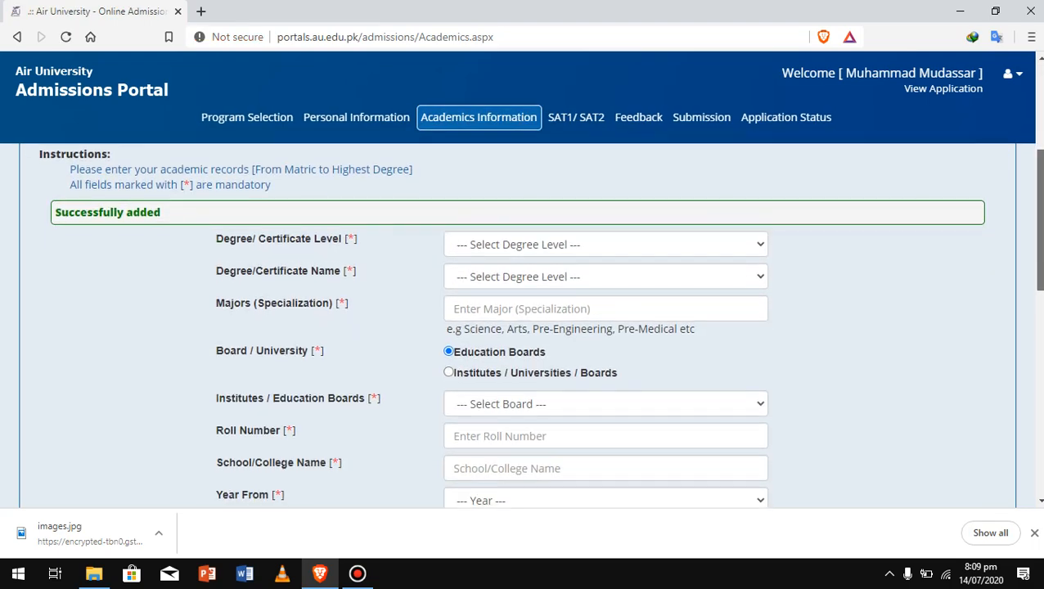
scroll(524, 327, "down", 5)
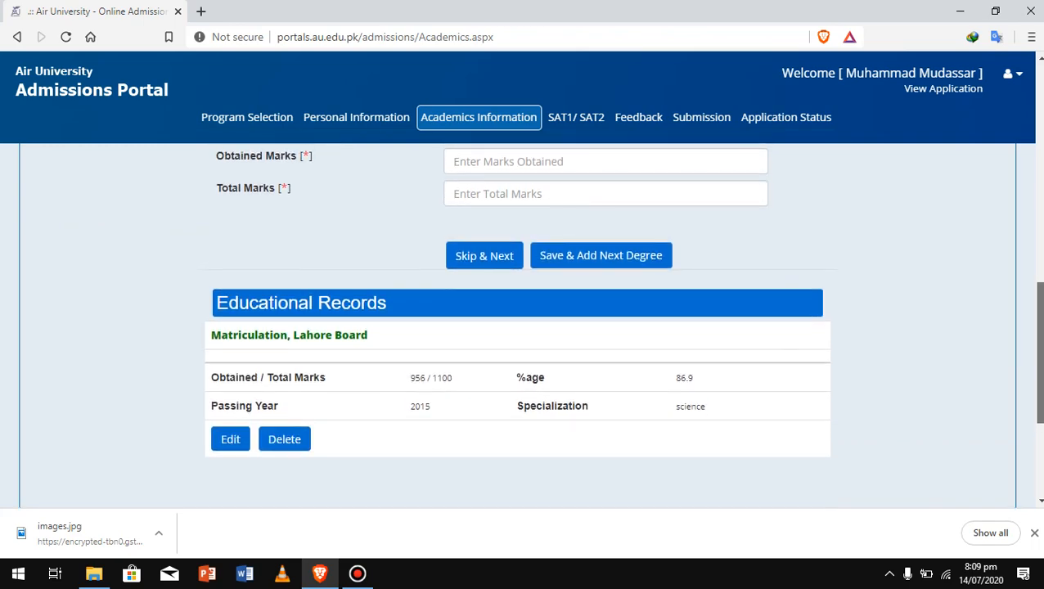
scroll(524, 328, "up", 7)
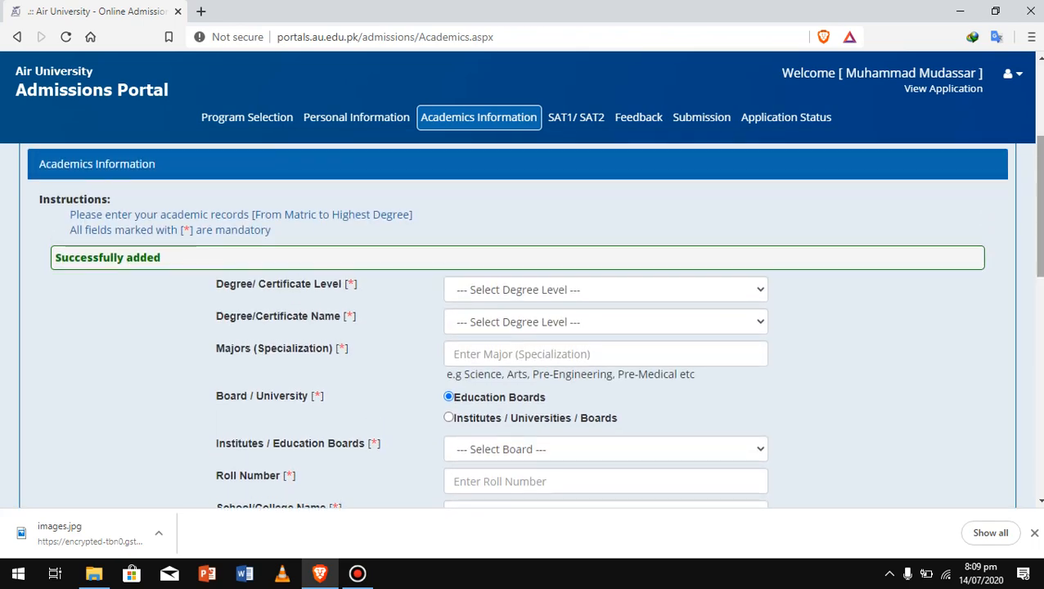
left_click(605, 289)
Set the degree level to HSSC (Intermediate), degree name F.Sc, and major pre-engineering
key("Return")
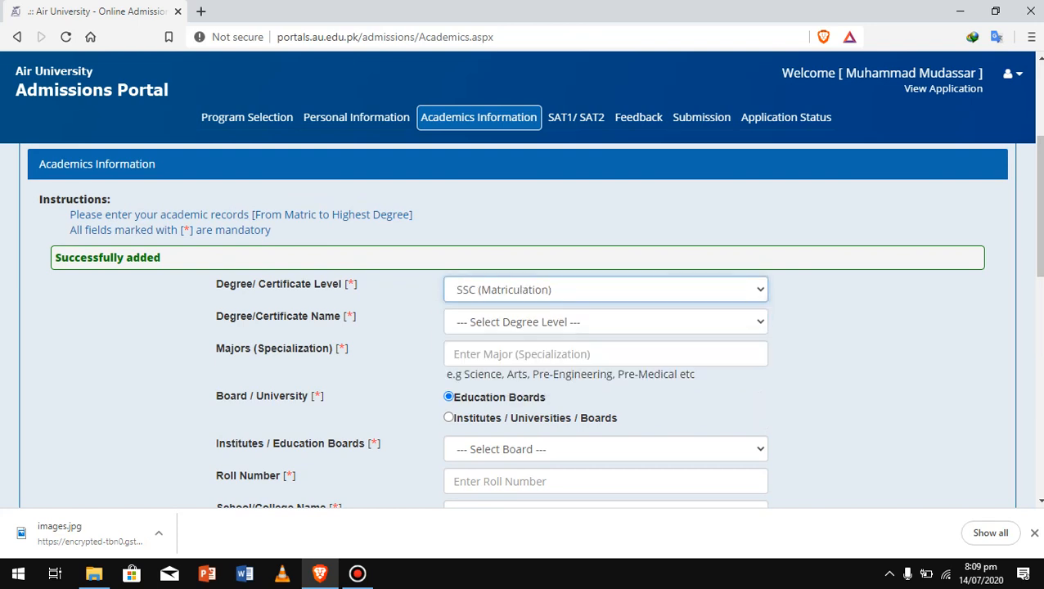
left_click(606, 280)
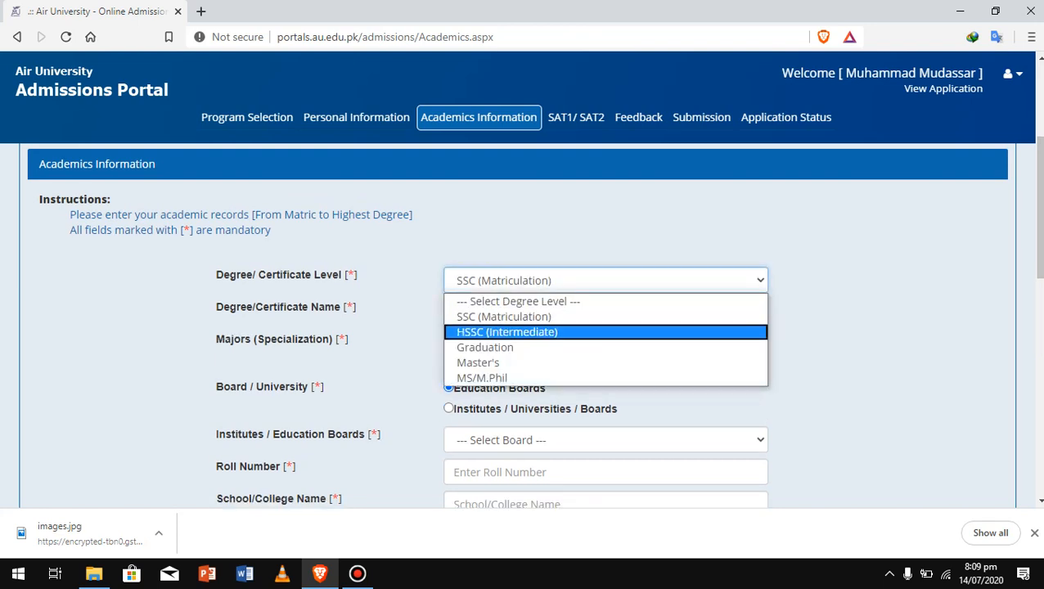
left_click(605, 331)
left_click(605, 313)
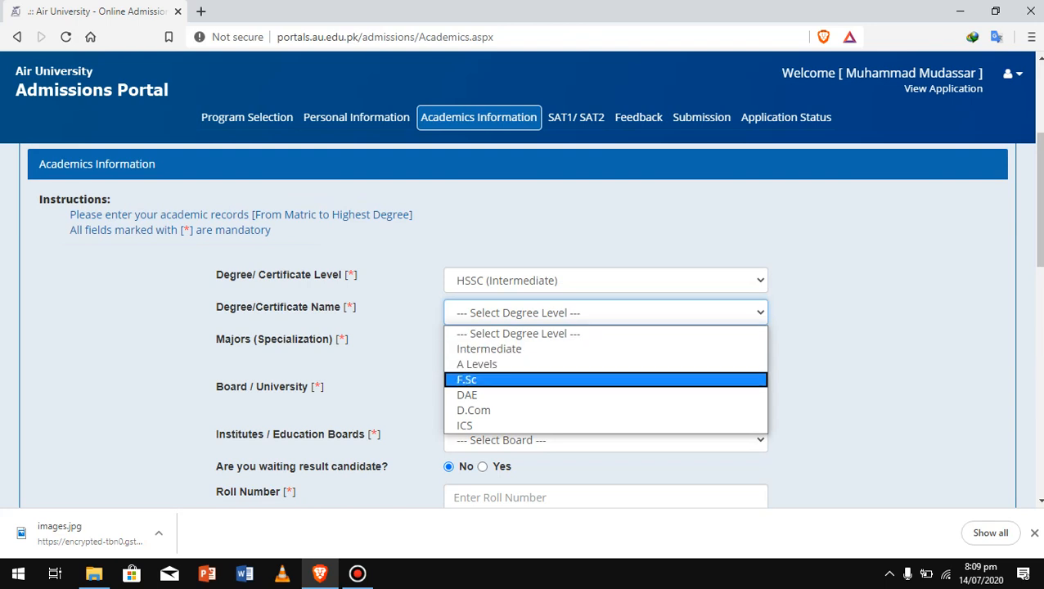
key("Return")
left_click(606, 344)
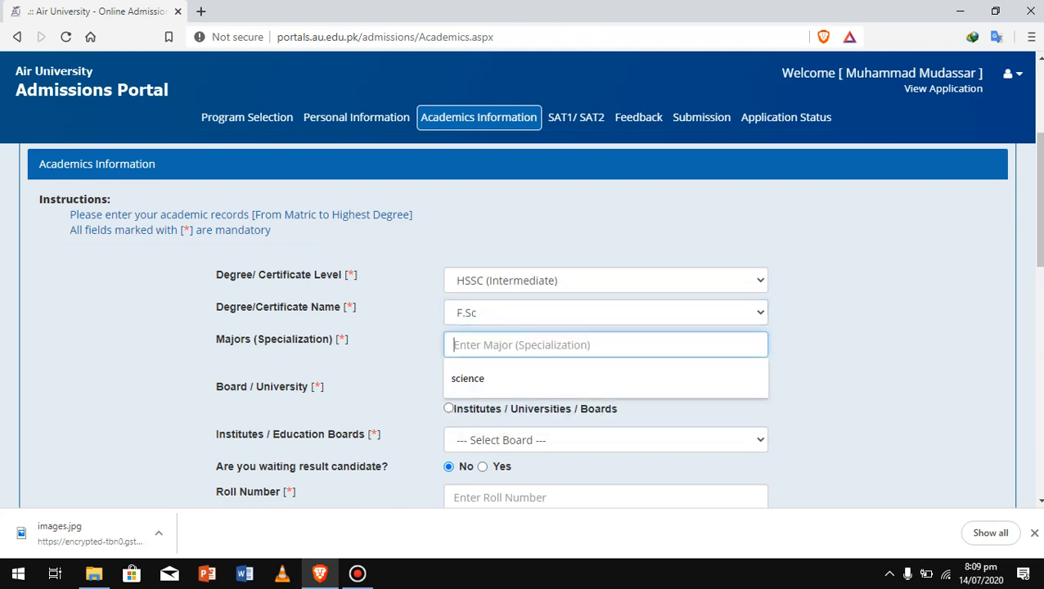
type("pre")
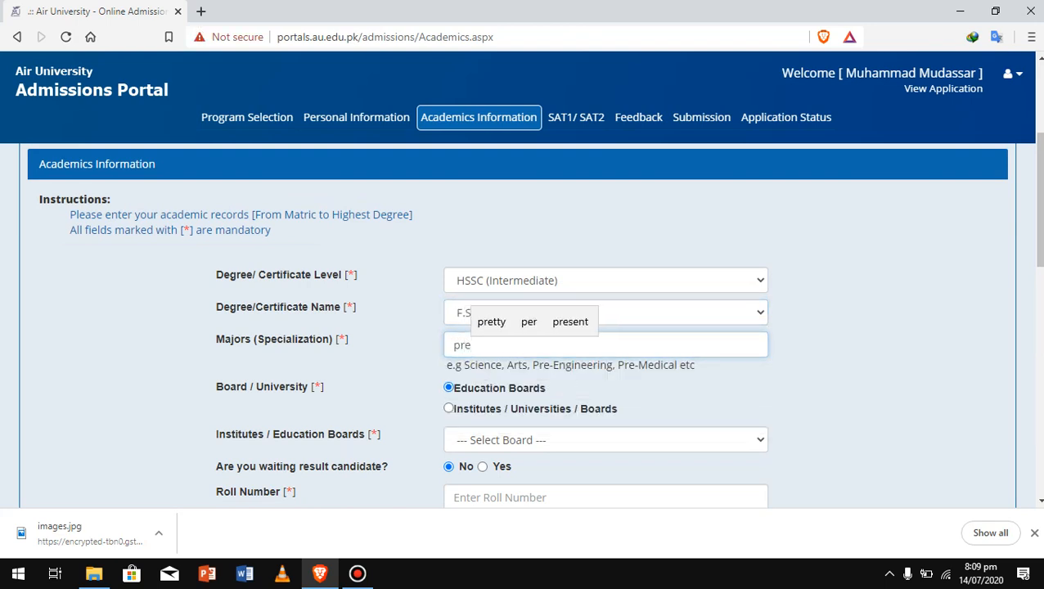
type("-en")
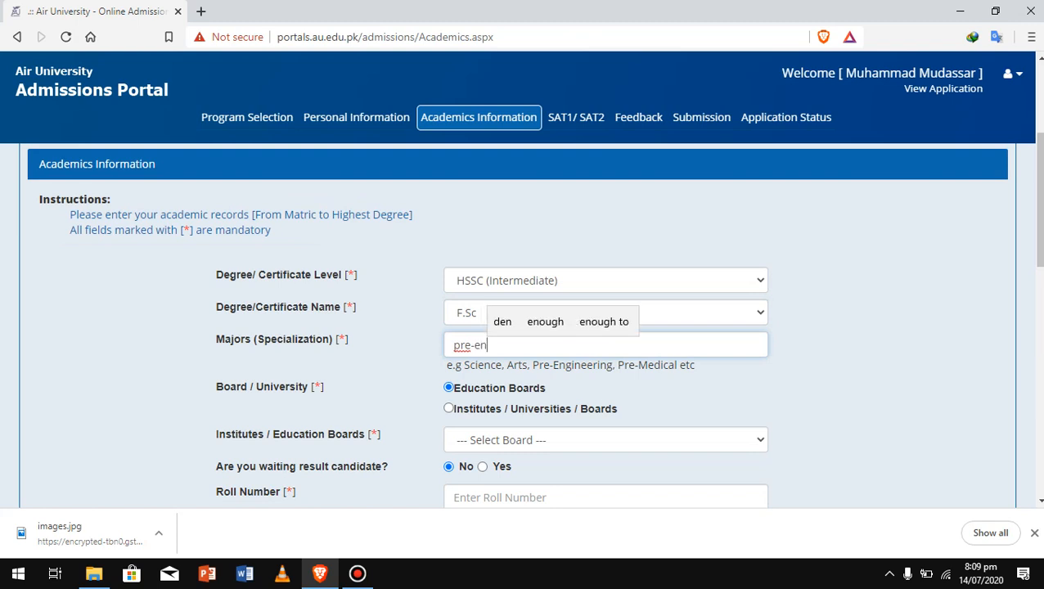
type("gin")
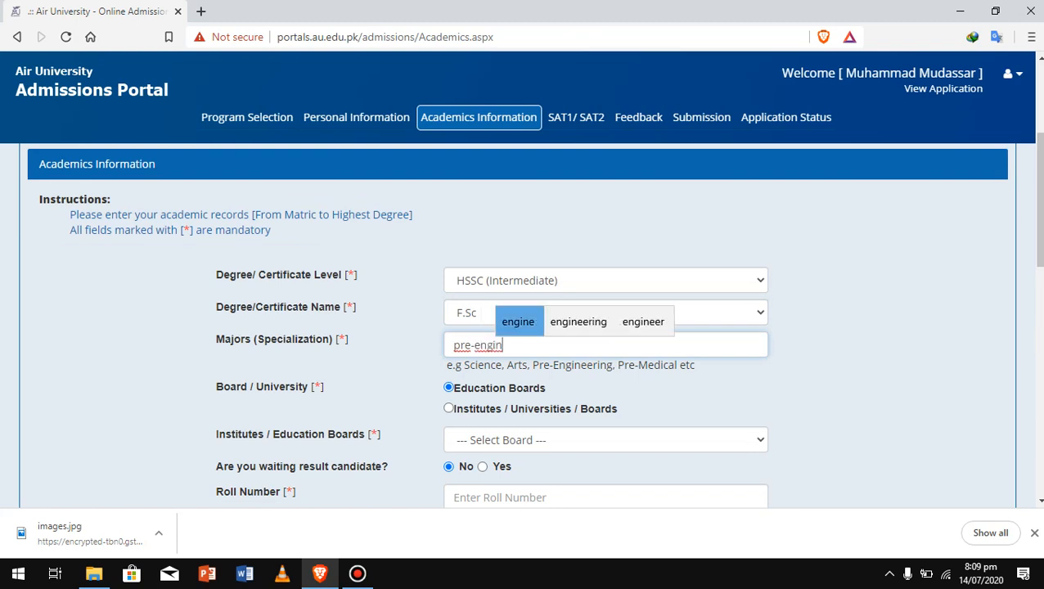
key("Right")
key("Return")
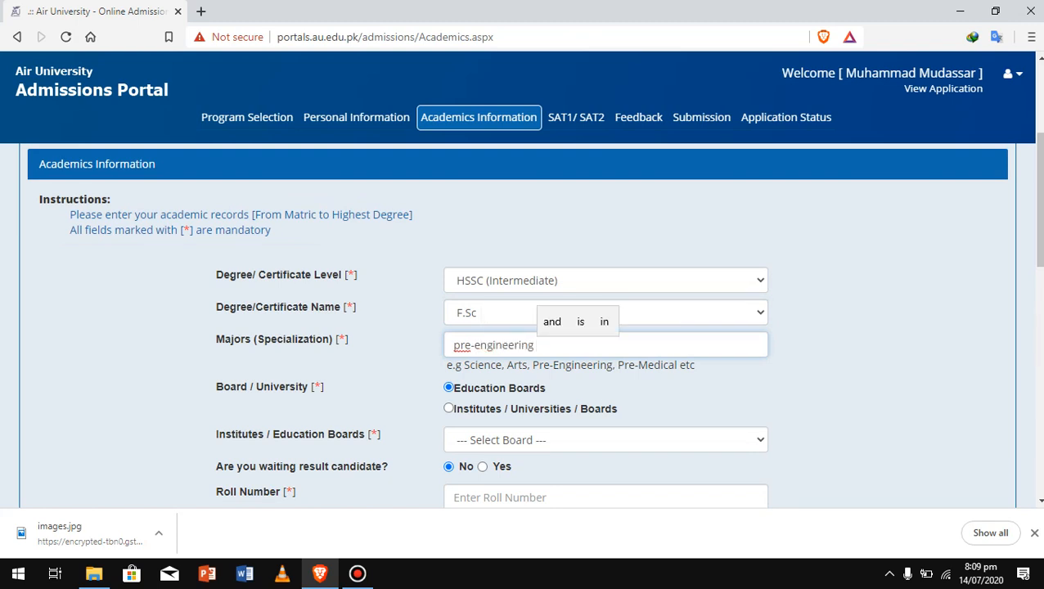
Choose Lahore Board as the education board and enter the intermediate roll number
scroll(524, 327, "down", 3)
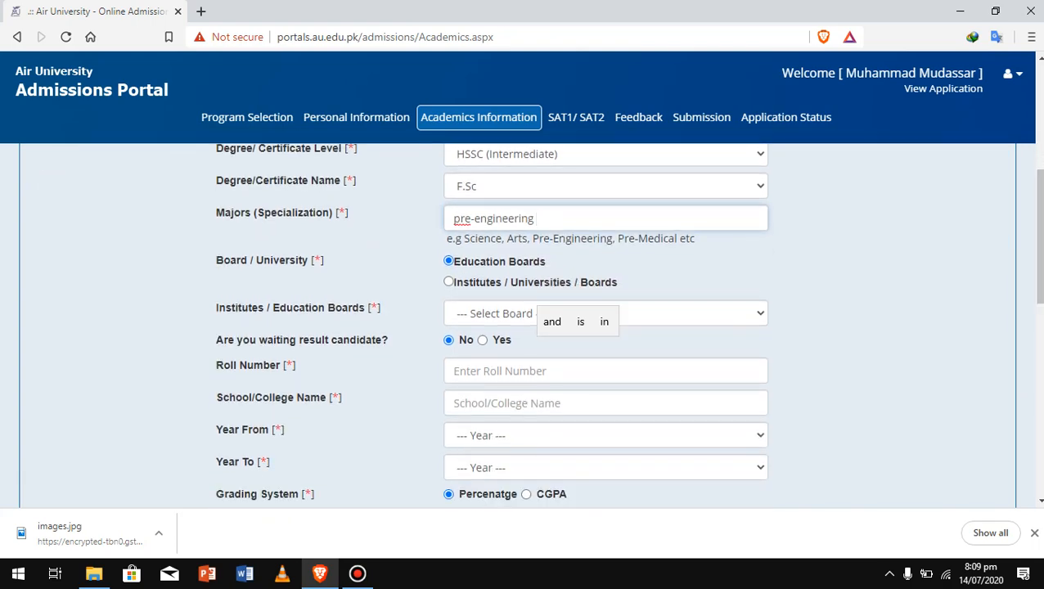
left_click(606, 313)
scroll(599, 216, "down", 1)
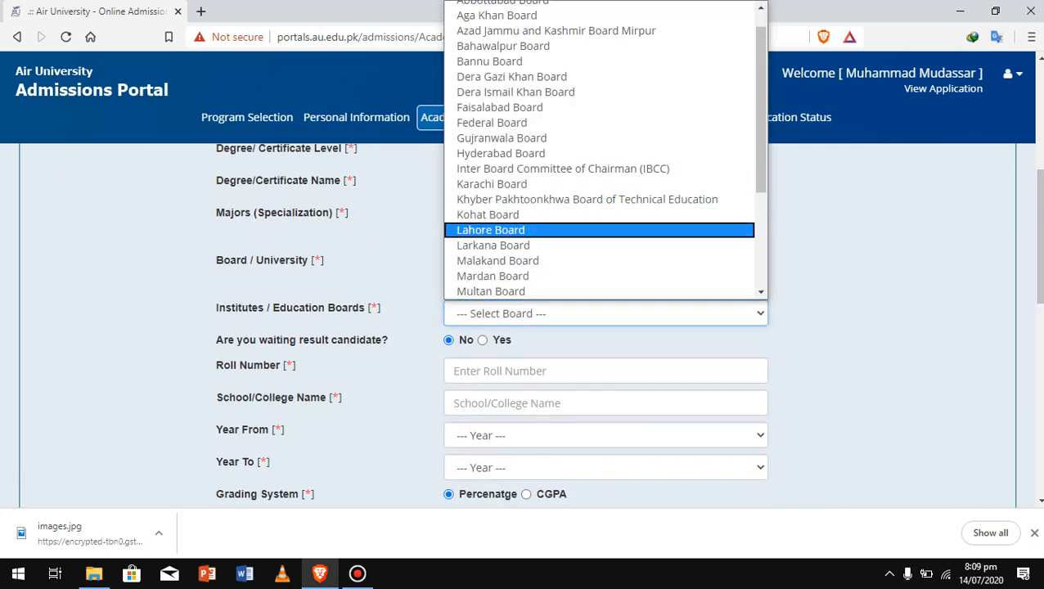
key("Return")
scroll(524, 328, "down", 2)
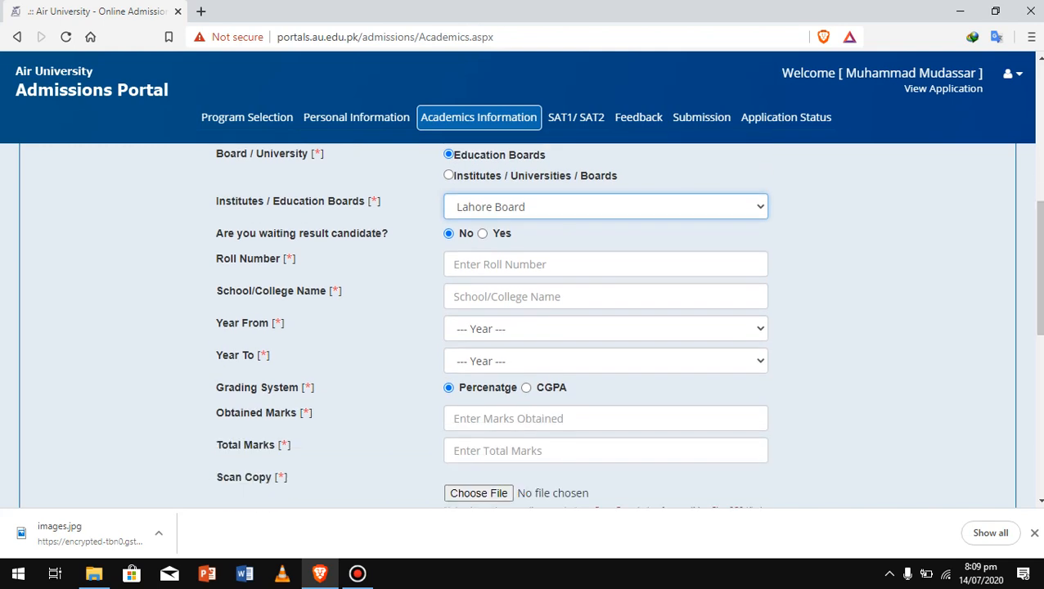
left_click(605, 264)
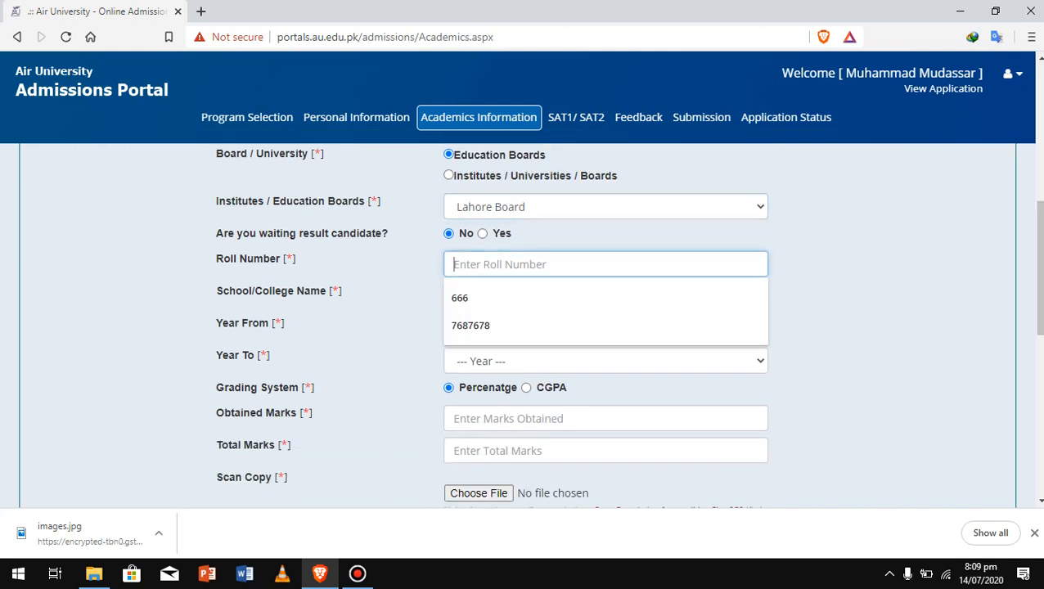
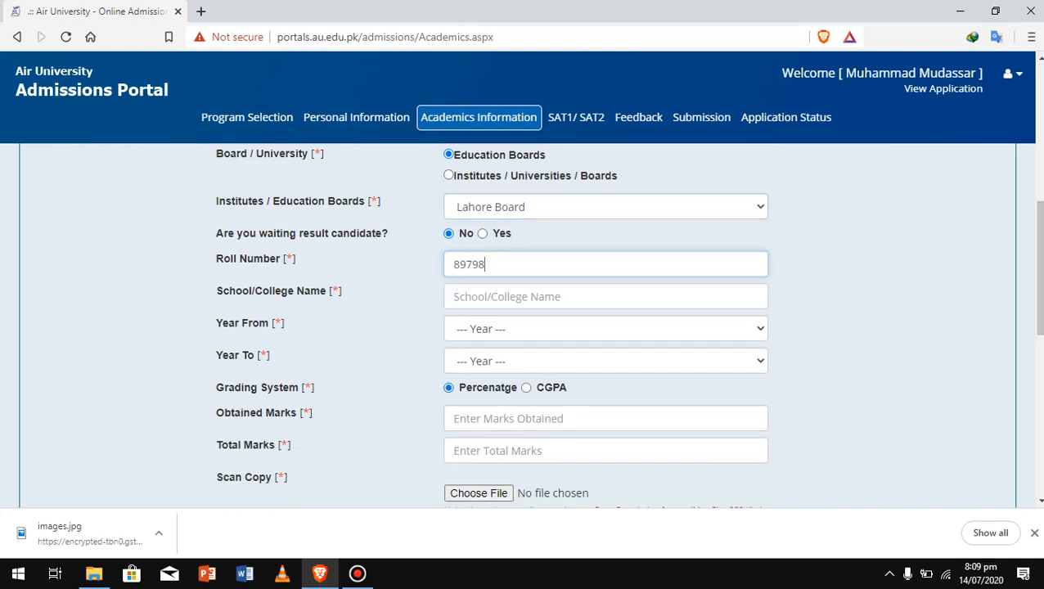
Fill in daanish school as the school name, with years 2015 to 2017
left_click(605, 296)
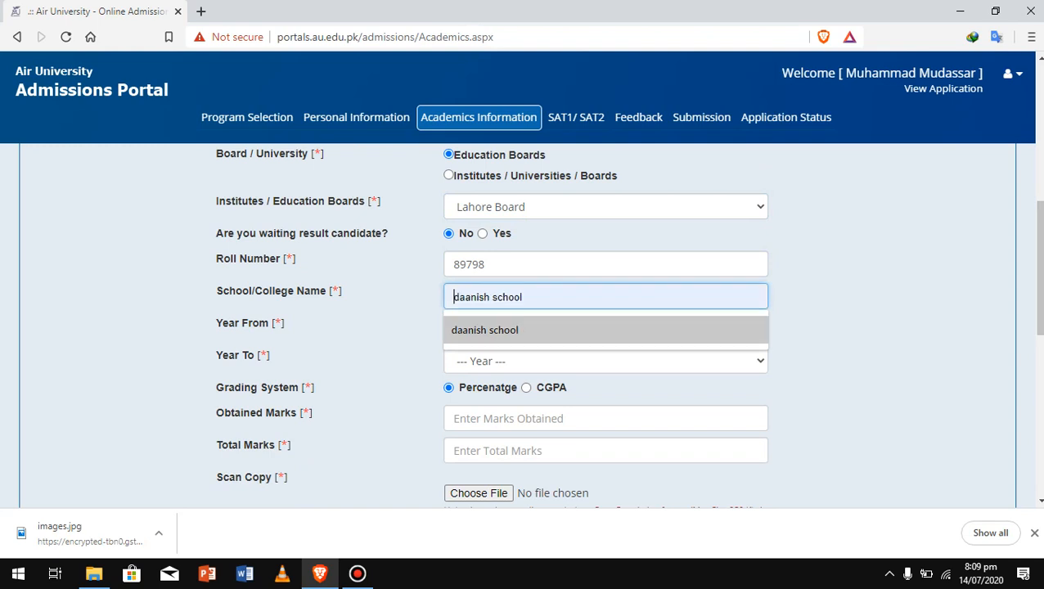
left_click(605, 330)
left_click(605, 329)
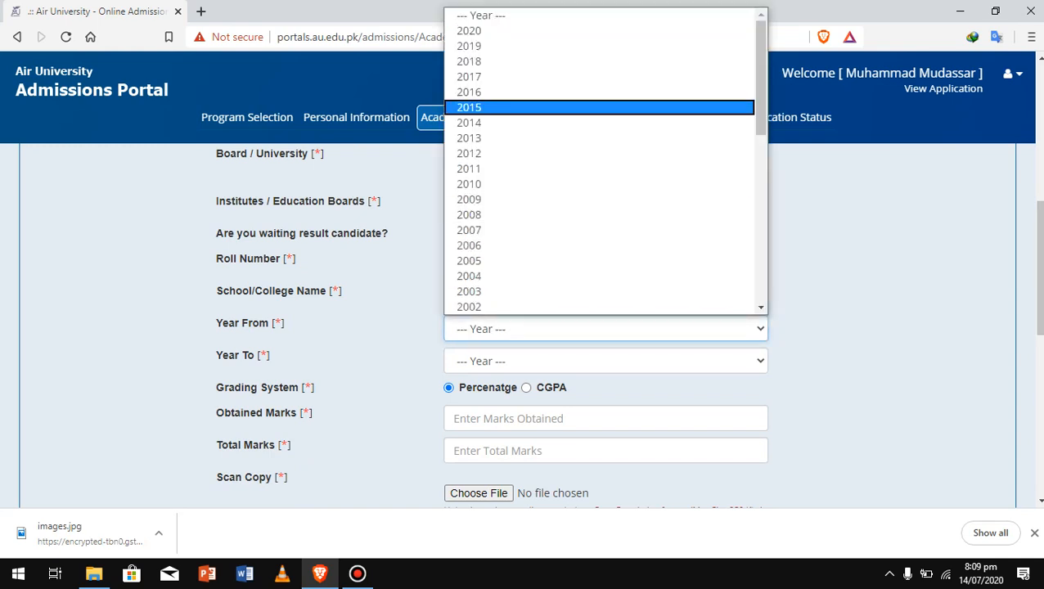
left_click(599, 107)
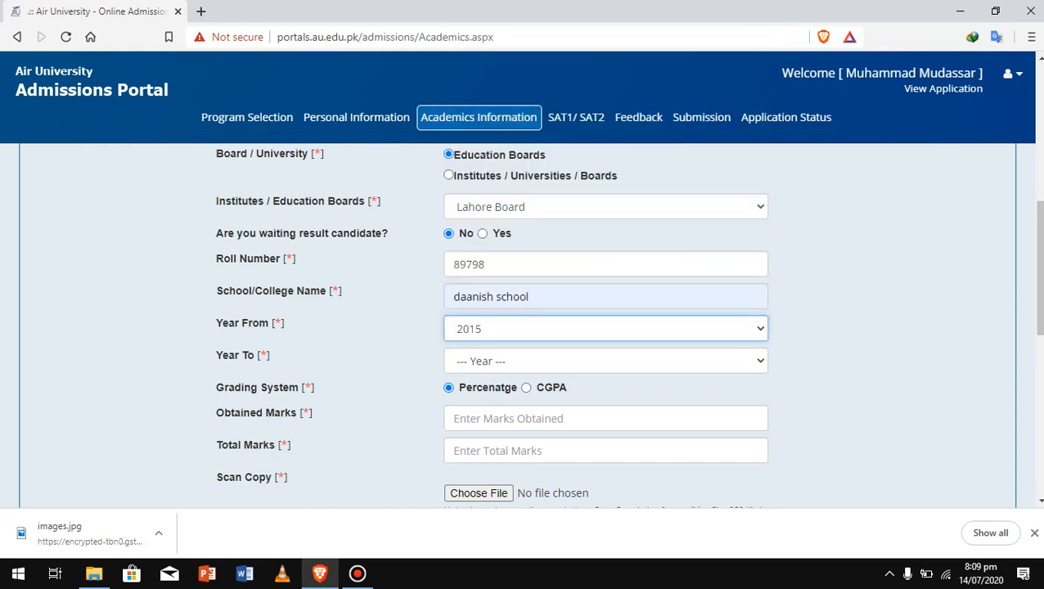
left_click(606, 361)
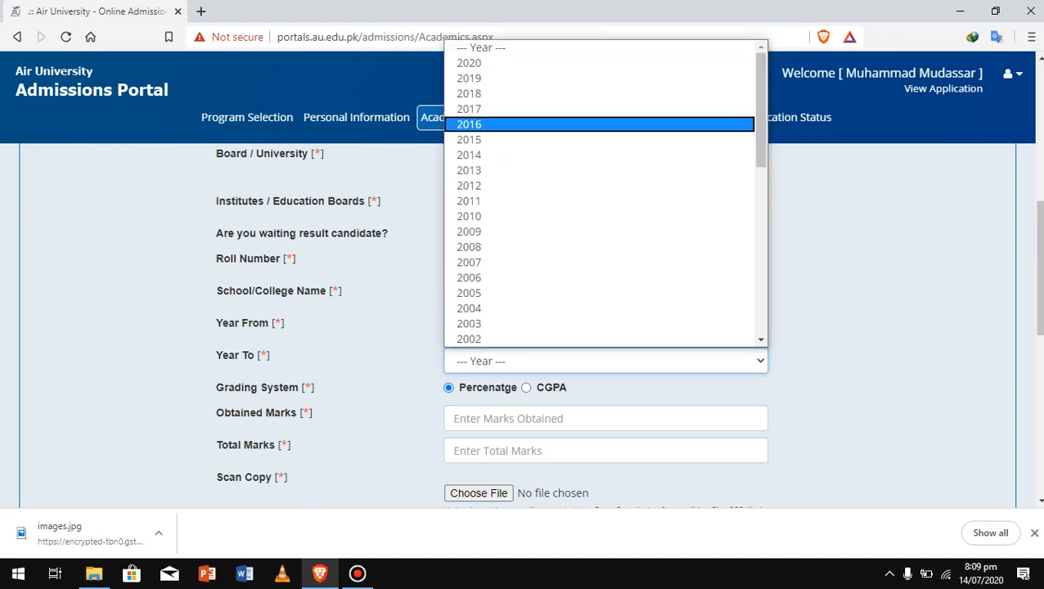
left_click(583, 108)
scroll(524, 327, "down", 2)
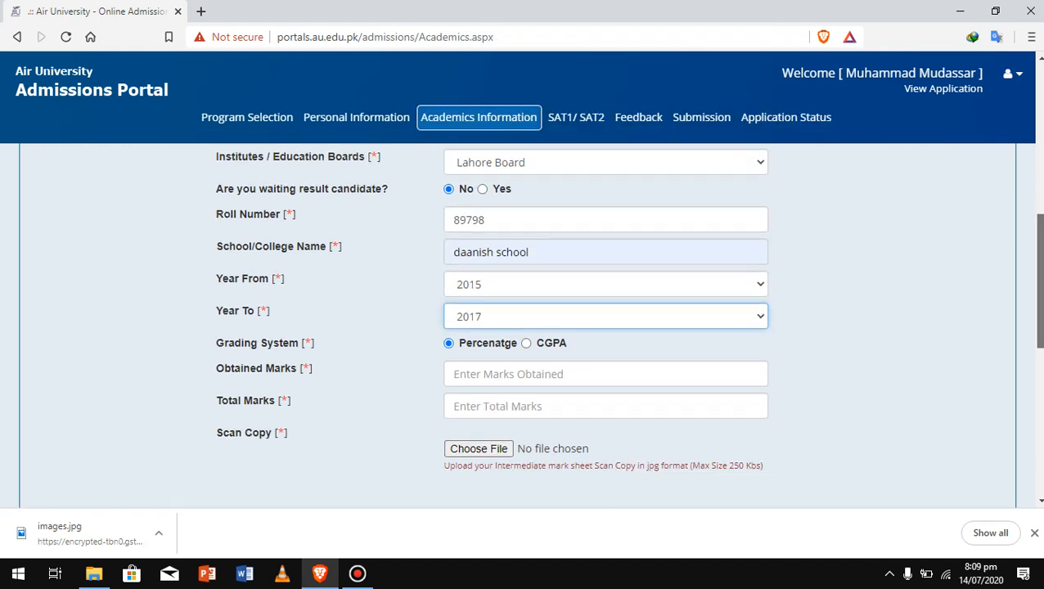
Enter intermediate obtained marks 896 and total marks 1100
left_click(573, 234)
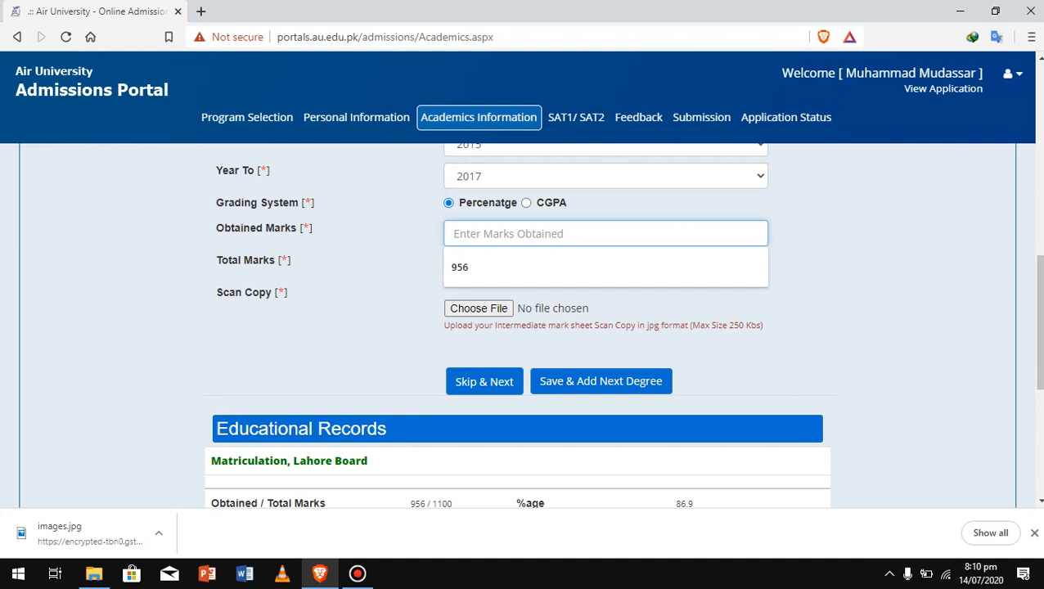
type("896")
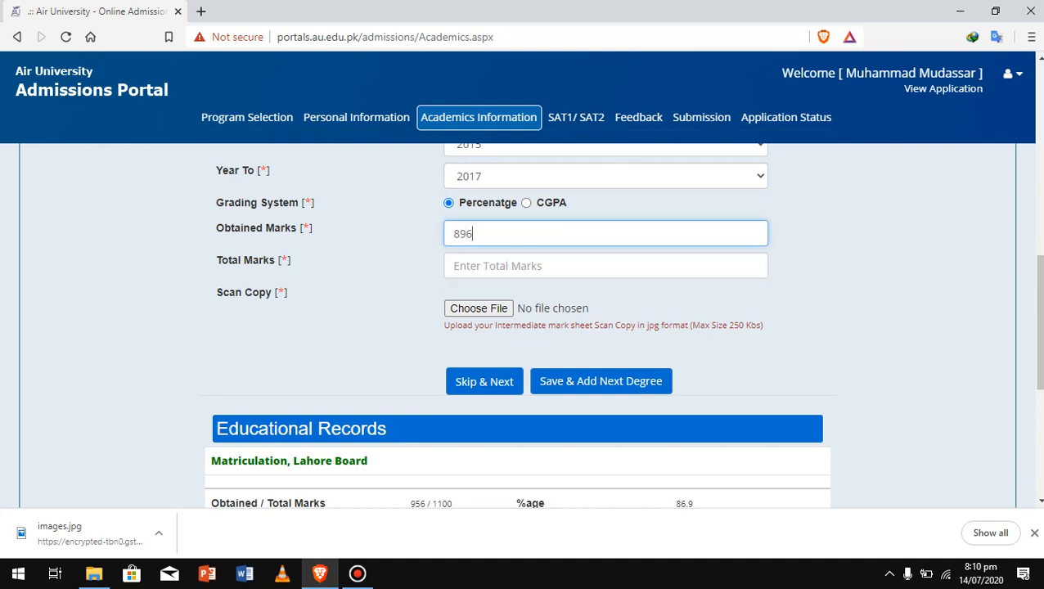
left_click(573, 266)
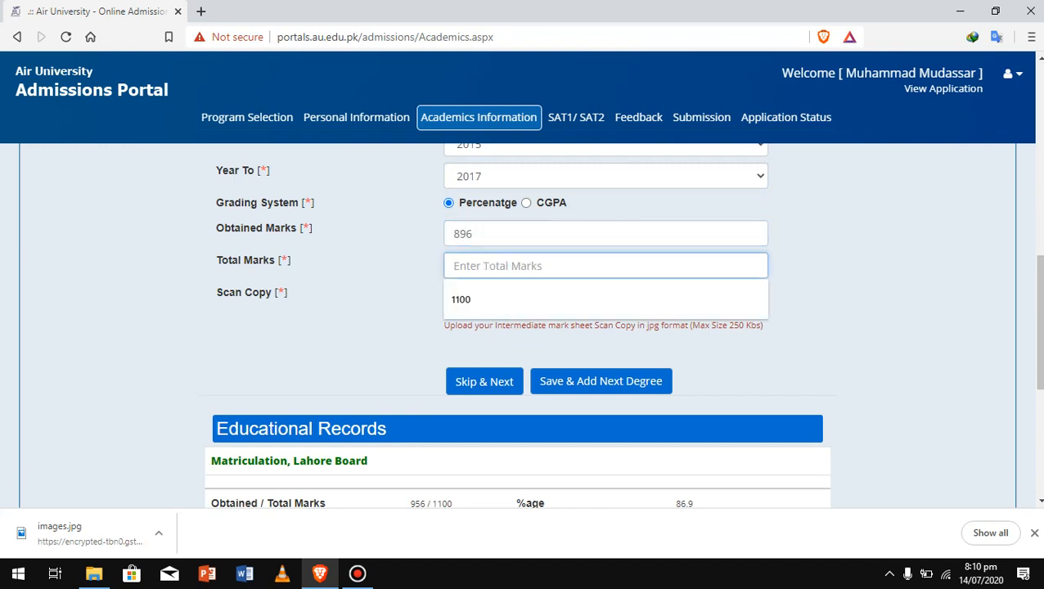
key("Down")
key("Return")
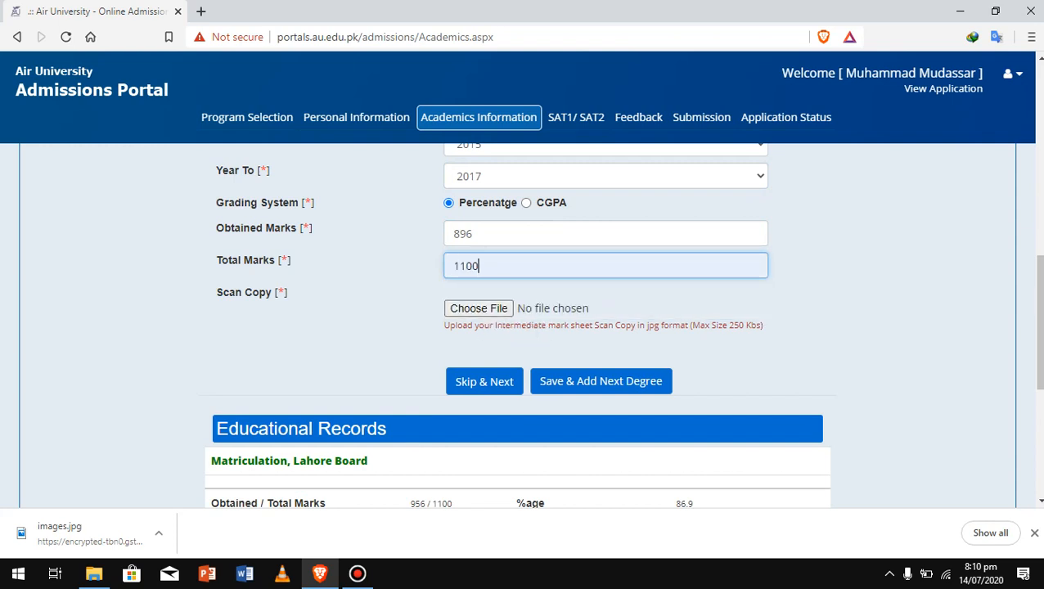
Try saving the intermediate record, which returns a Scan Copy Required warning
scroll(622, 324, "down", 1)
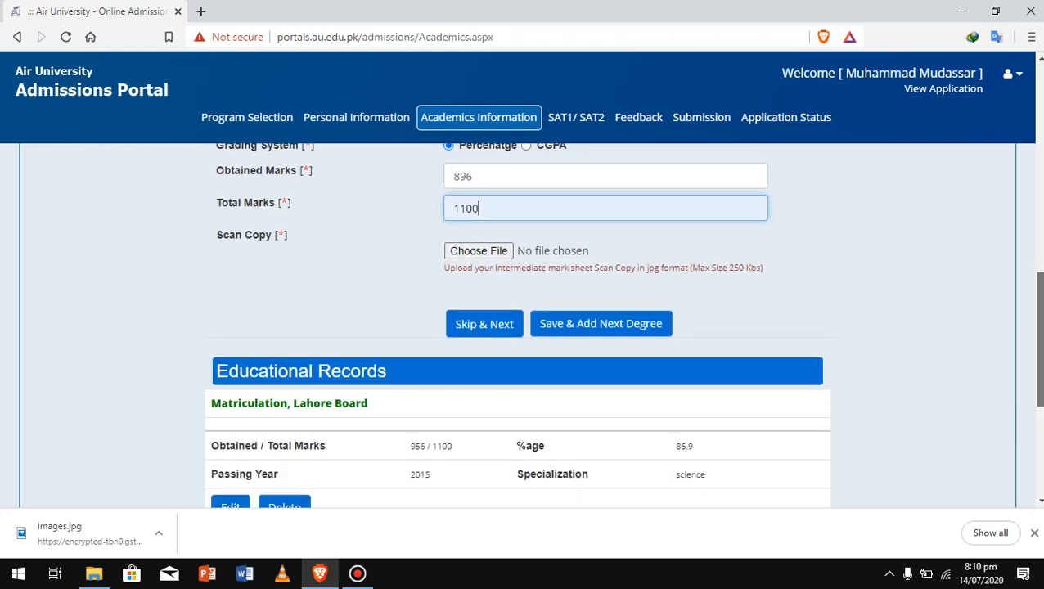
scroll(523, 327, "down", 2)
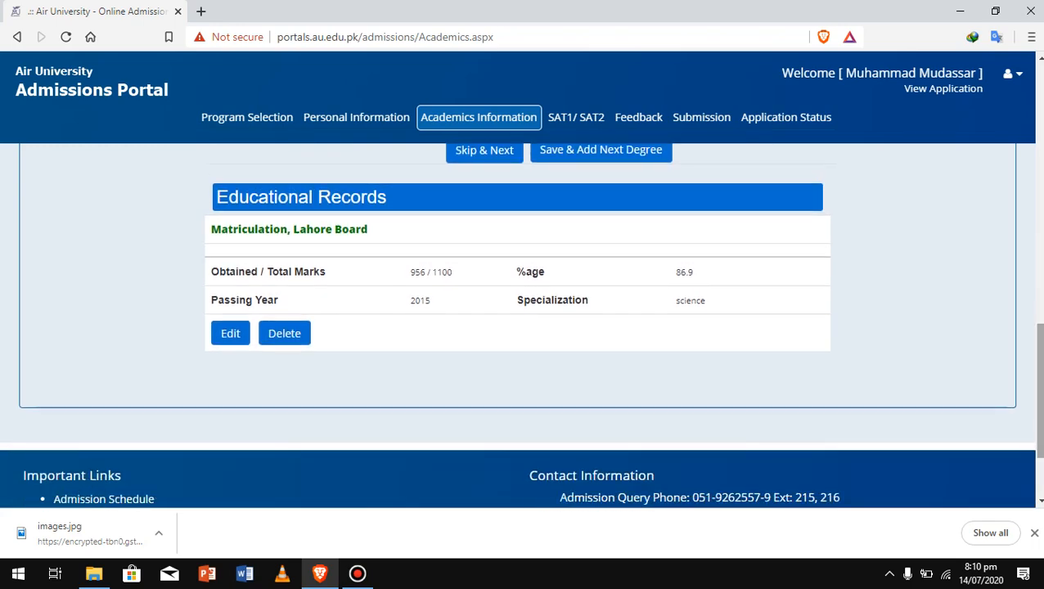
scroll(524, 327, "up", 1)
scroll(523, 327, "up", 1)
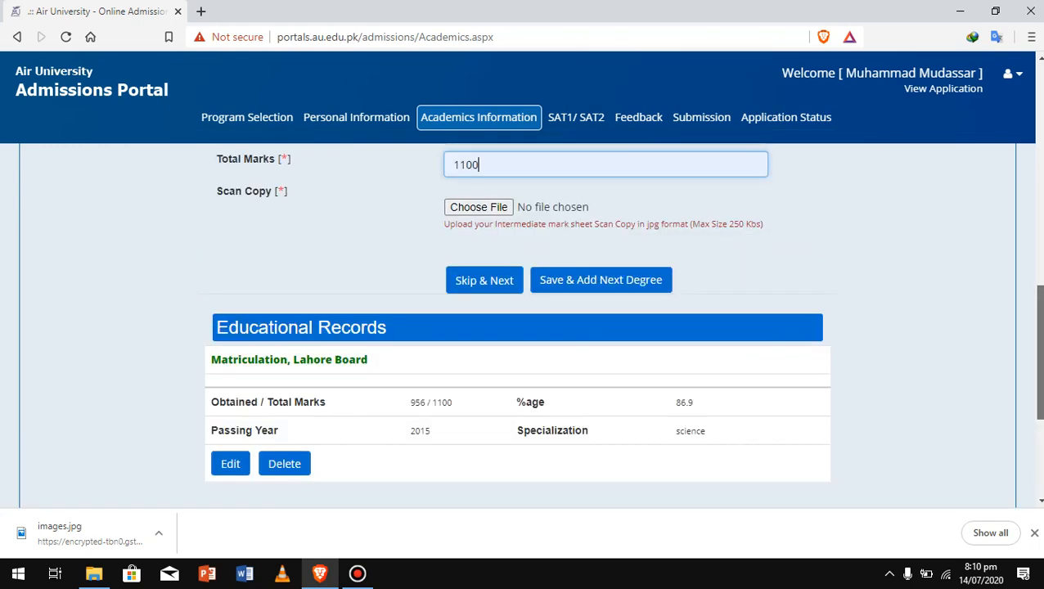
left_click(601, 306)
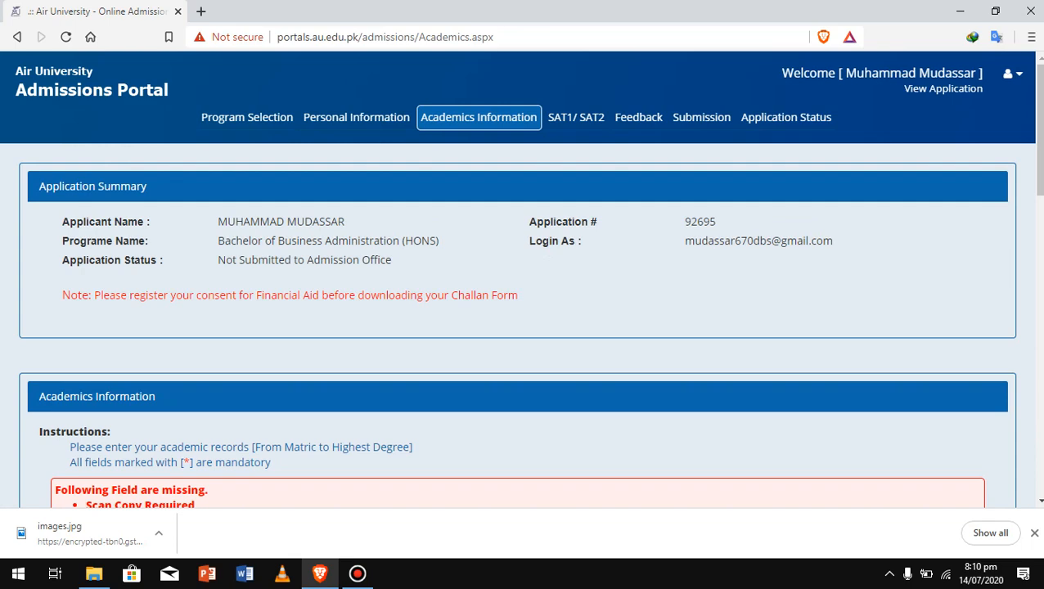
scroll(524, 327, "down", 3)
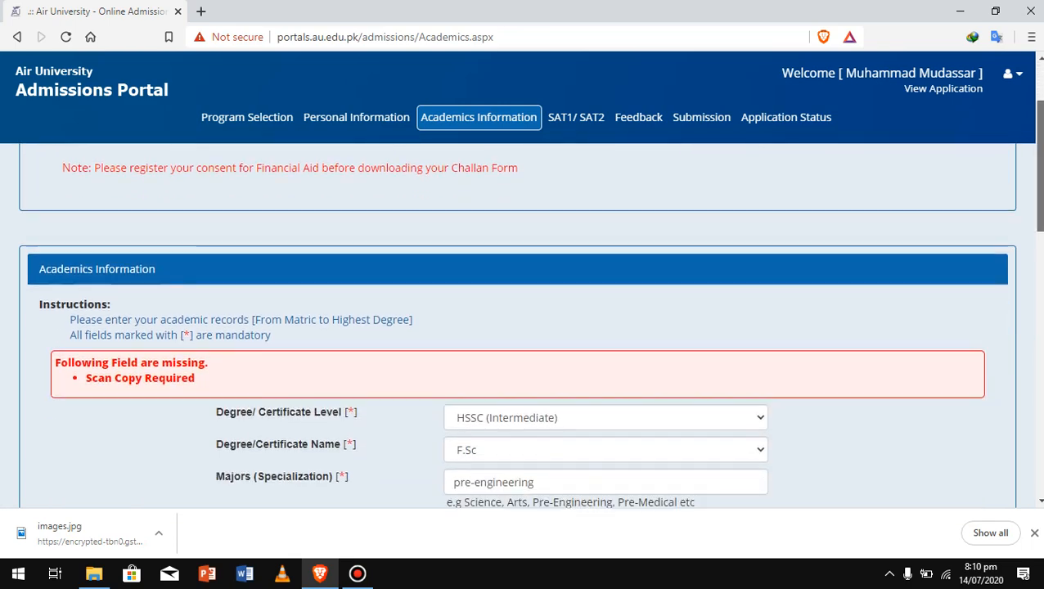
scroll(523, 327, "down", 5)
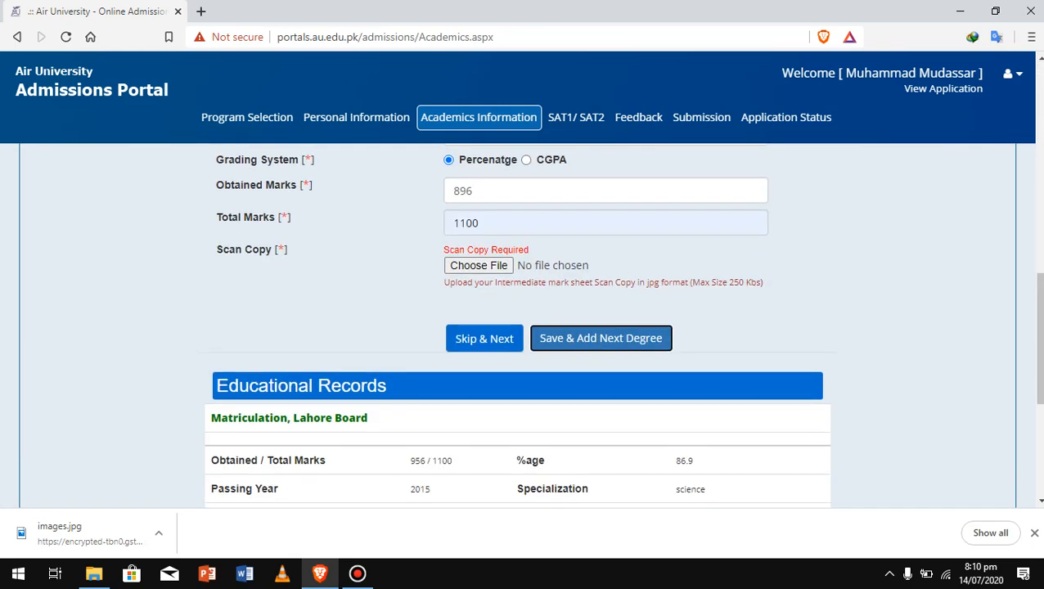
Attach the Capture image as the scan copy, which is rejected as a PNG
left_click(478, 265)
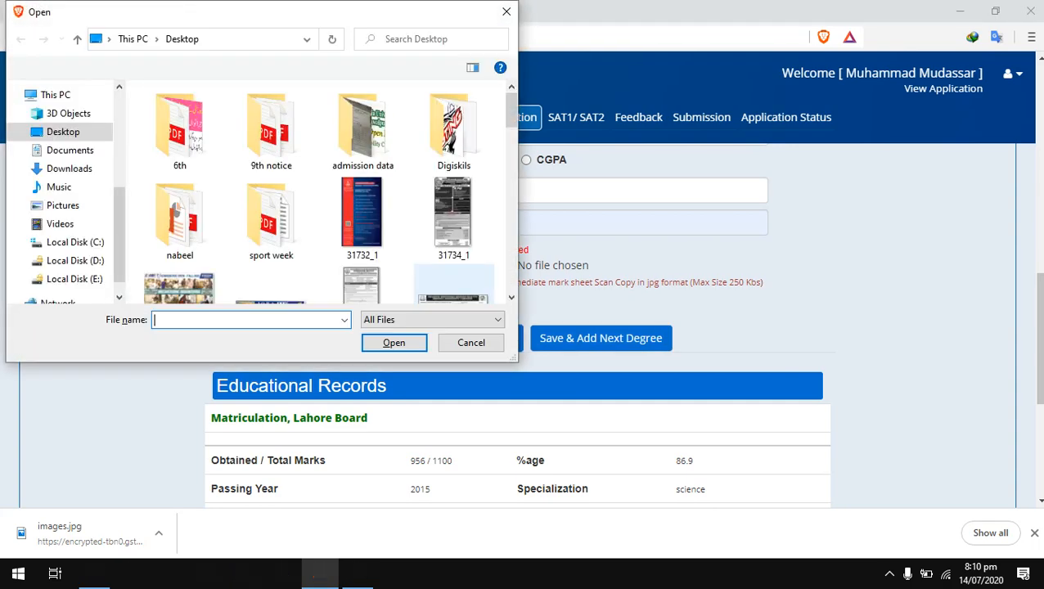
scroll(363, 176, "down", 5)
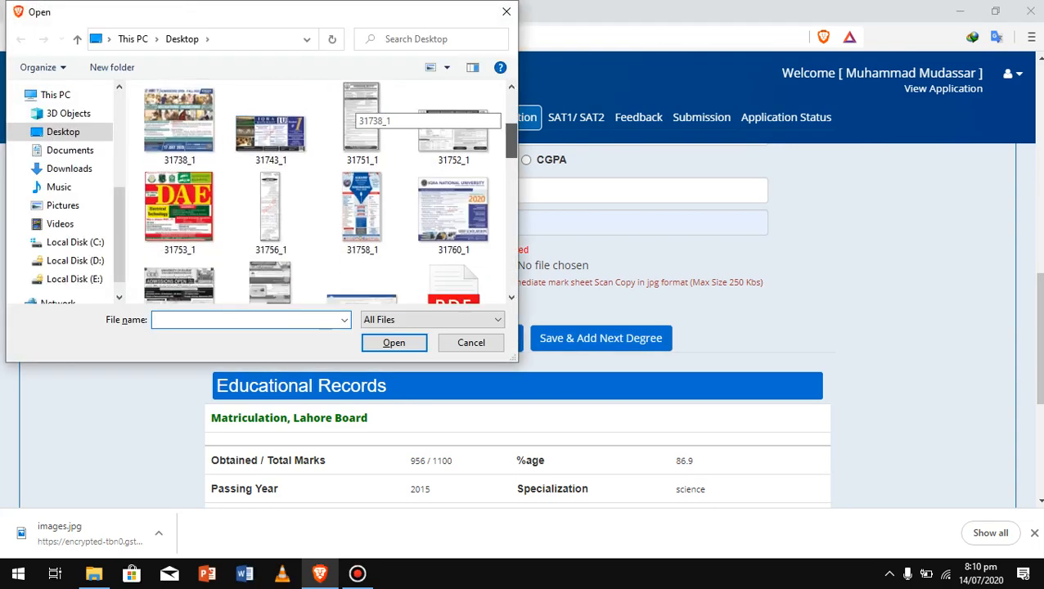
left_click(362, 176)
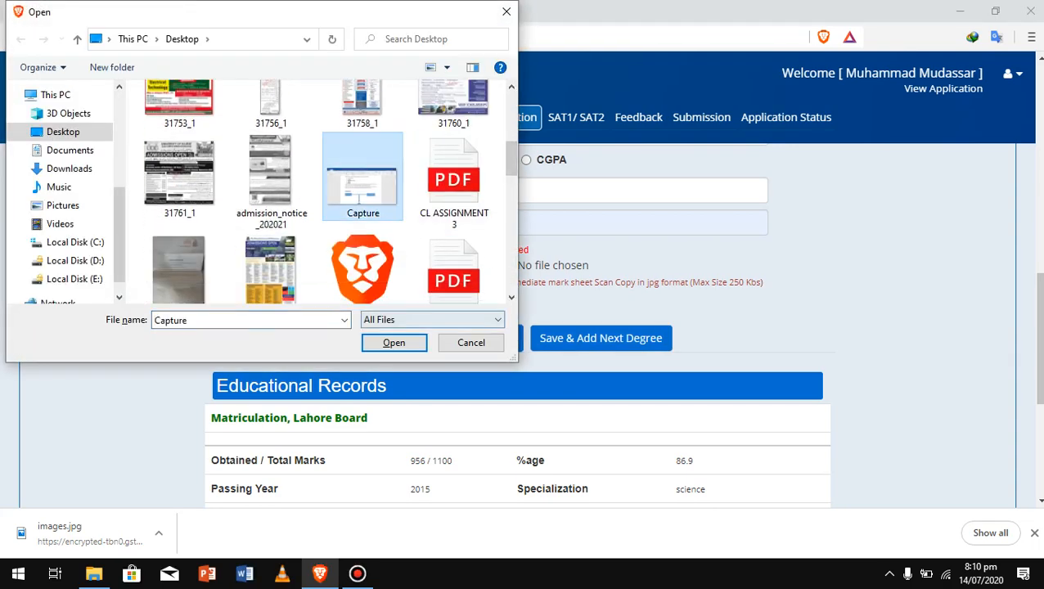
left_click(393, 342)
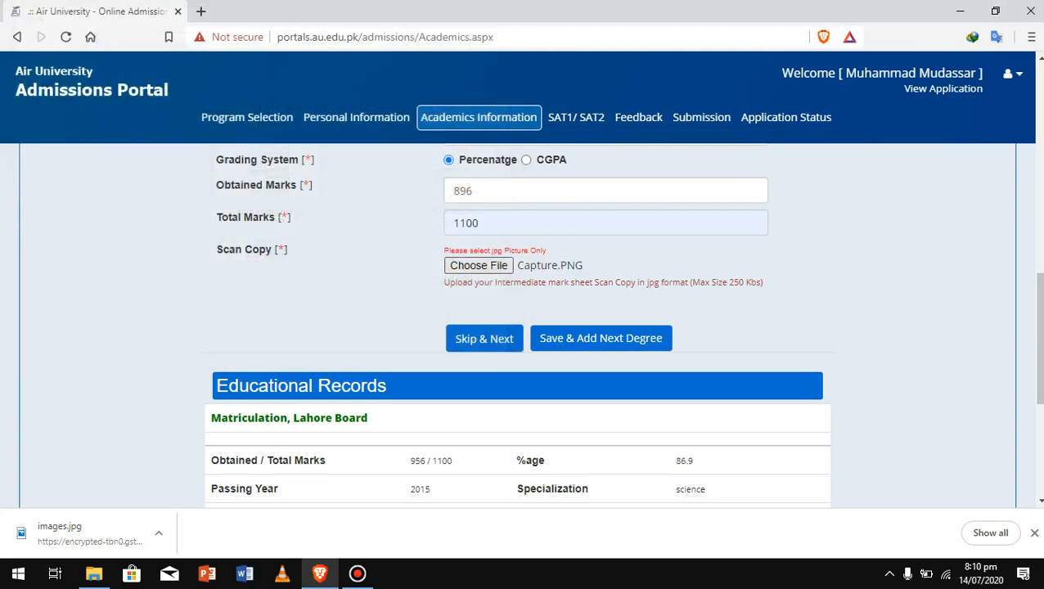
Attach 31753_1.jpg from the Desktop as the scan copy and save the F.Sc record
left_click(479, 265)
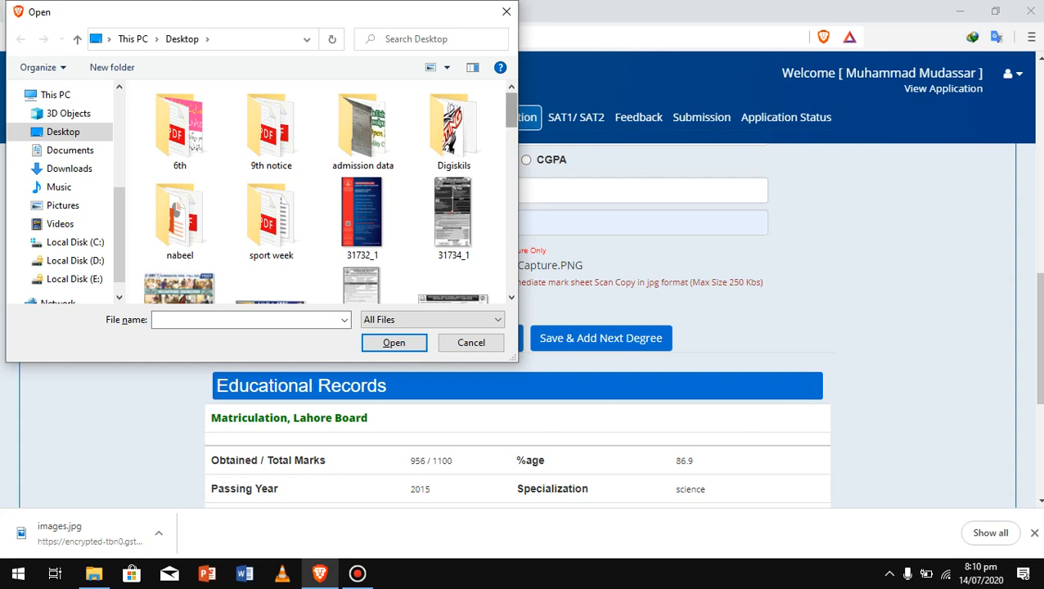
scroll(327, 192, "down", 5)
left_click(179, 113)
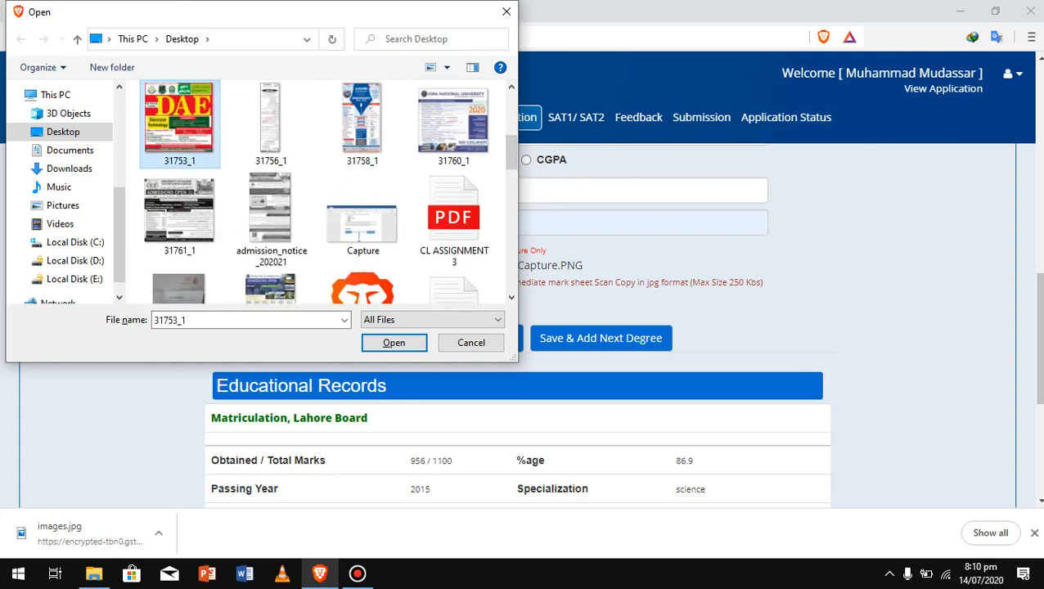
left_click(394, 342)
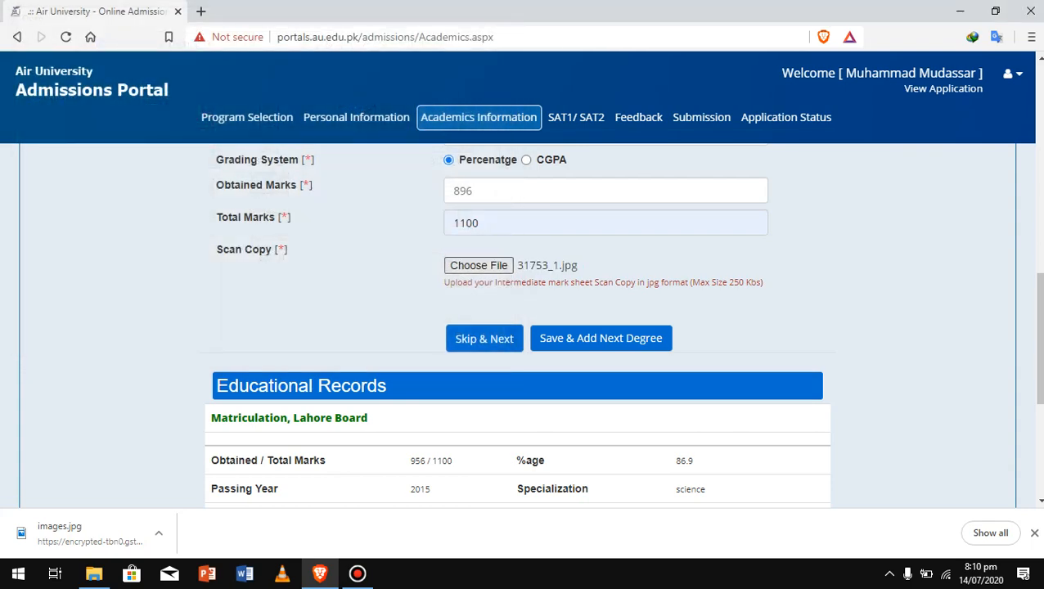
left_click(600, 338)
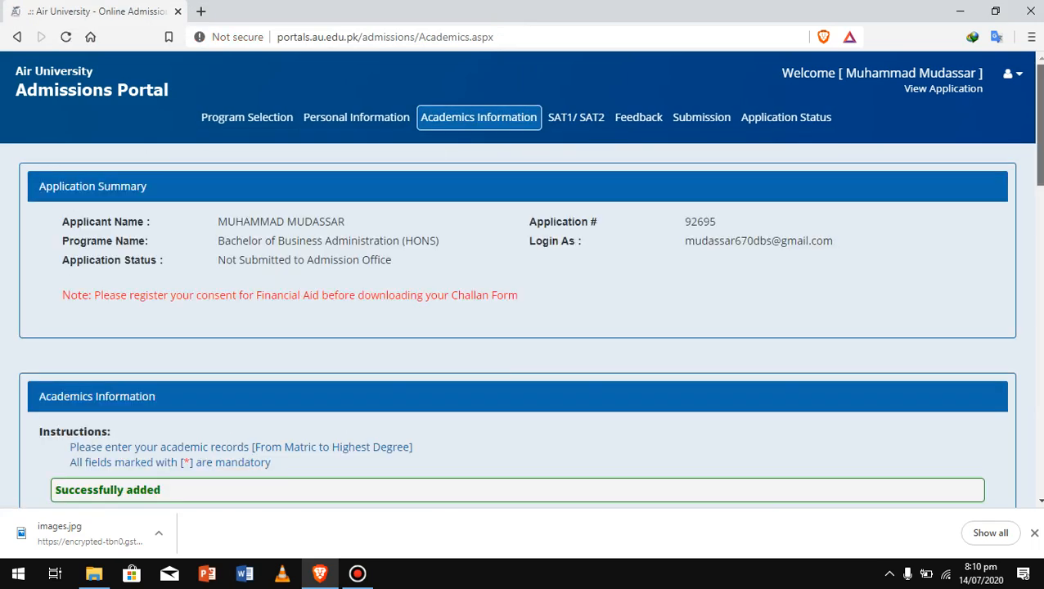
Check the F.Sc entry in Educational Records, then skip ahead to the SAT1/SAT2 page
scroll(524, 327, "down", 4)
scroll(524, 328, "down", 6)
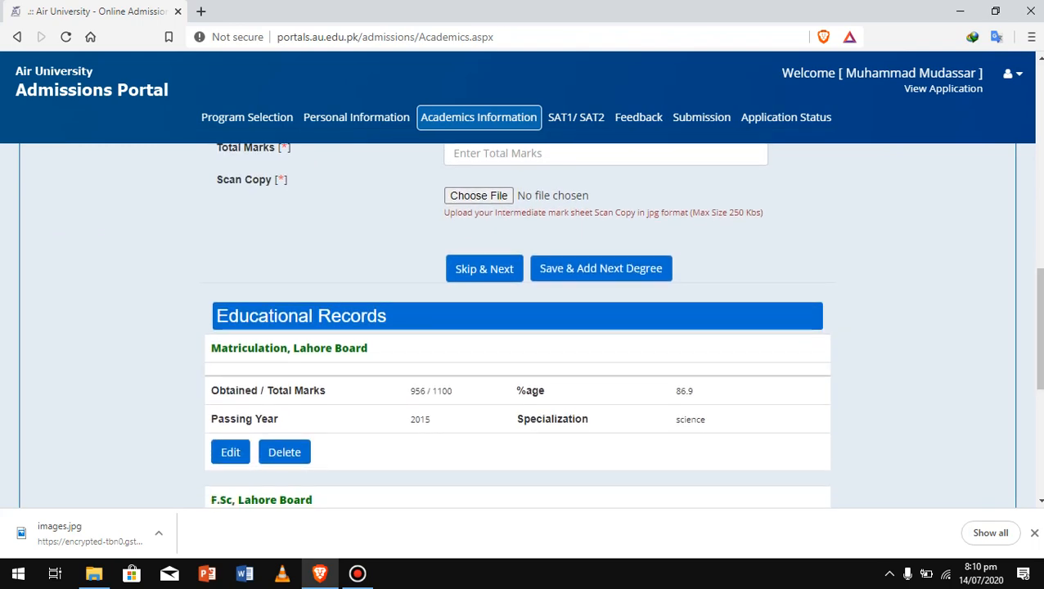
scroll(517, 328, "down", 3)
scroll(524, 327, "up", 3)
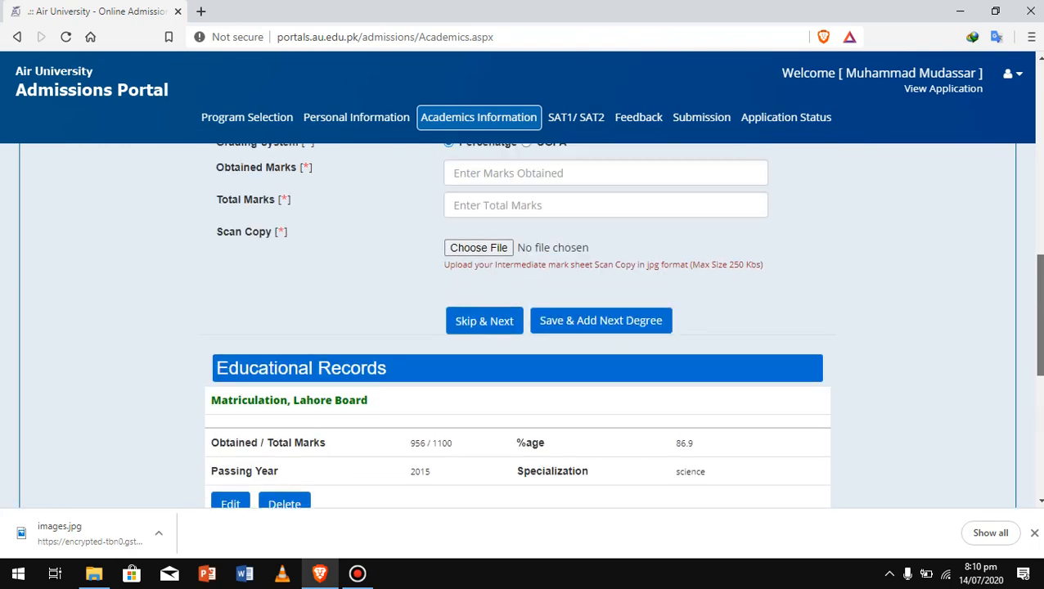
left_click(484, 268)
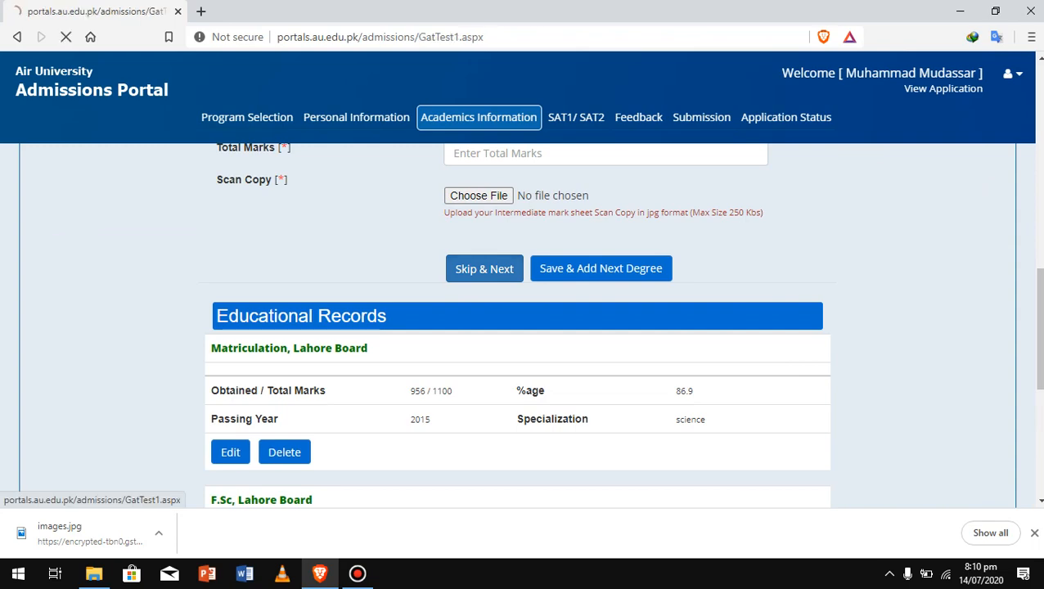
scroll(524, 327, "down", 2)
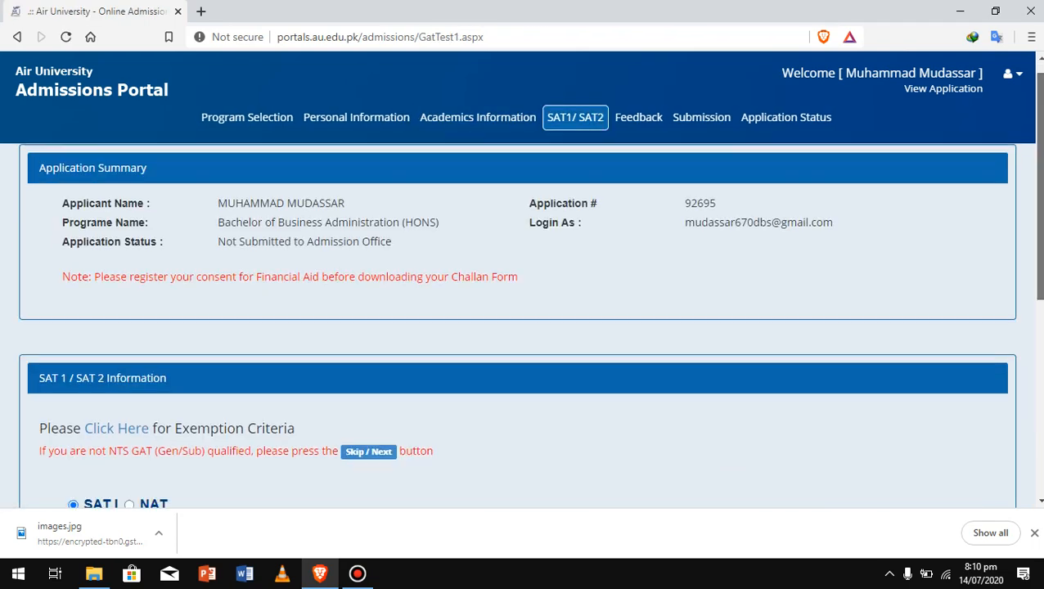
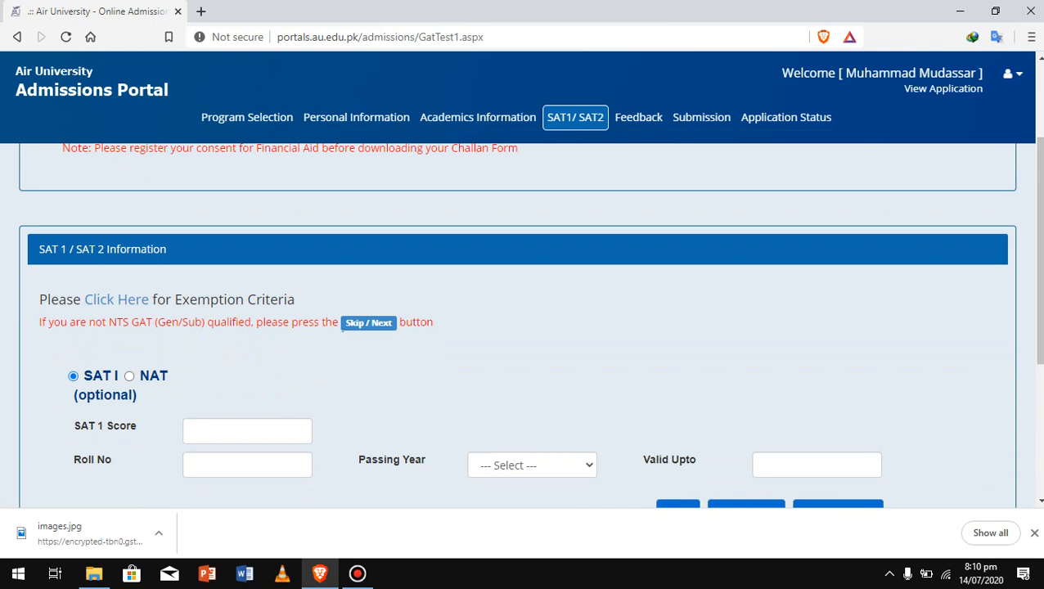
Skip the optional SAT1/SAT2 details without entering any scores
scroll(523, 327, "down", 2)
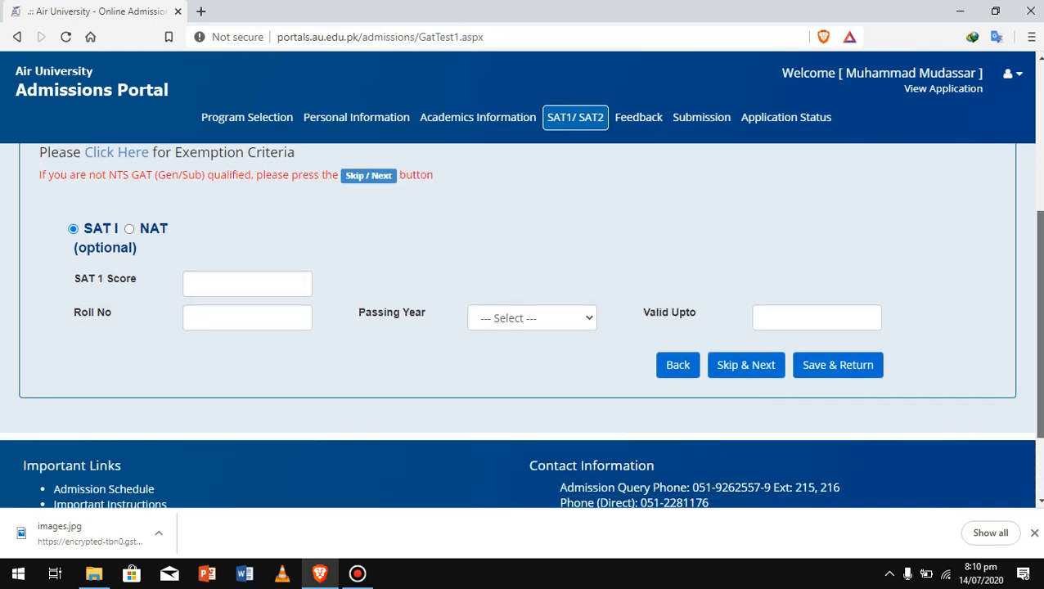
scroll(523, 327, "up", 1)
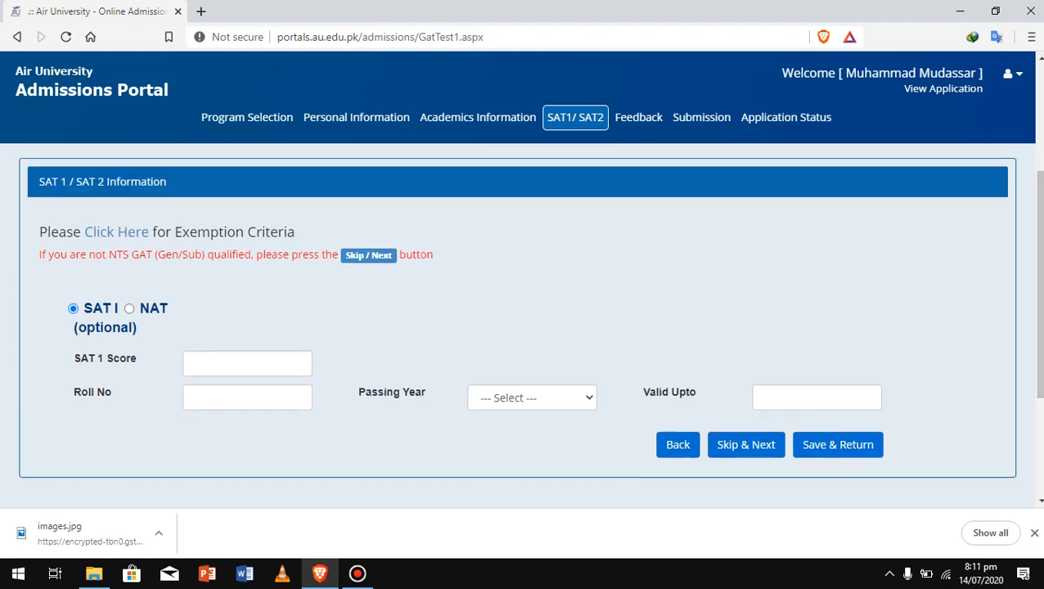
left_click(368, 255)
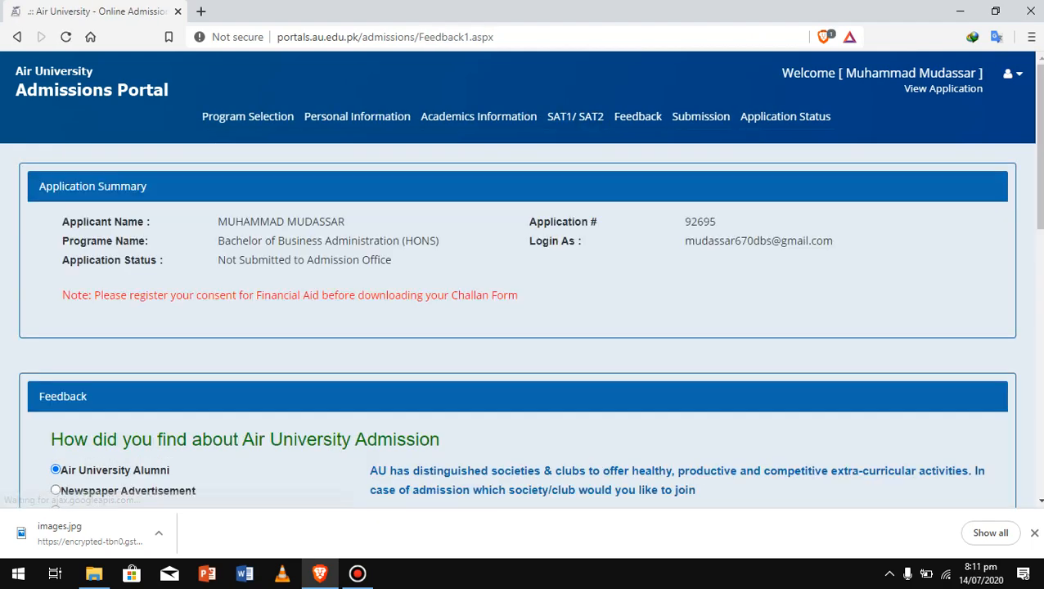
Choose Air University Student as the referral source and mark having a smart phone
scroll(524, 327, "down", 2)
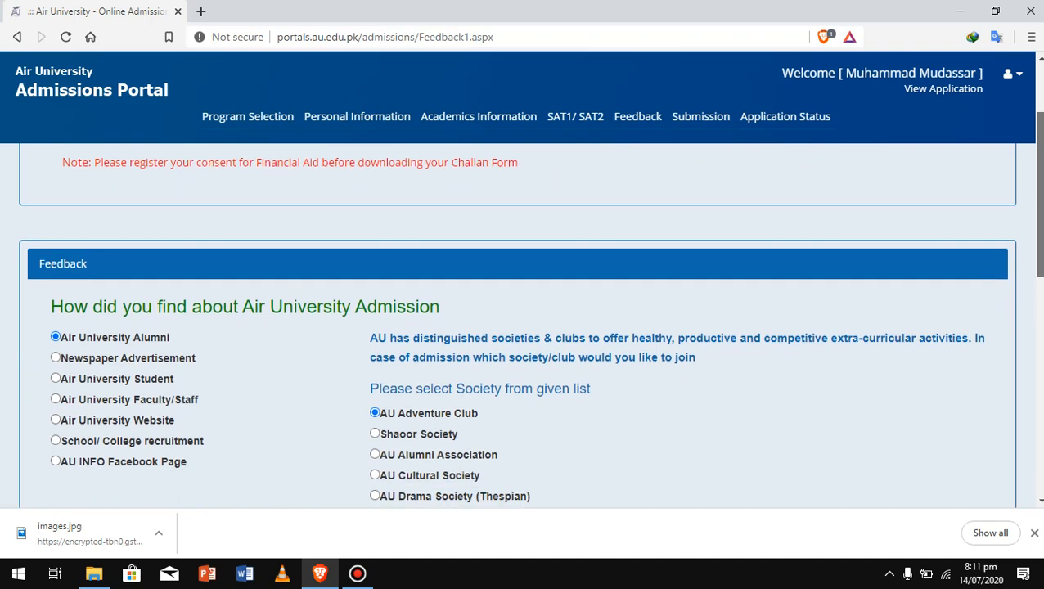
scroll(524, 327, "down", 3)
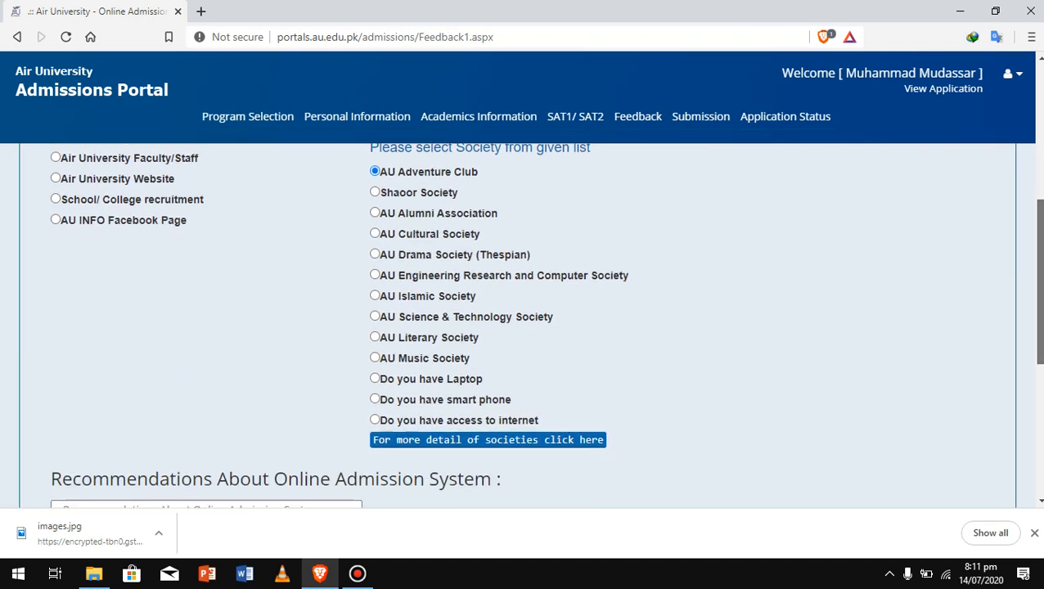
scroll(523, 328, "up", 2)
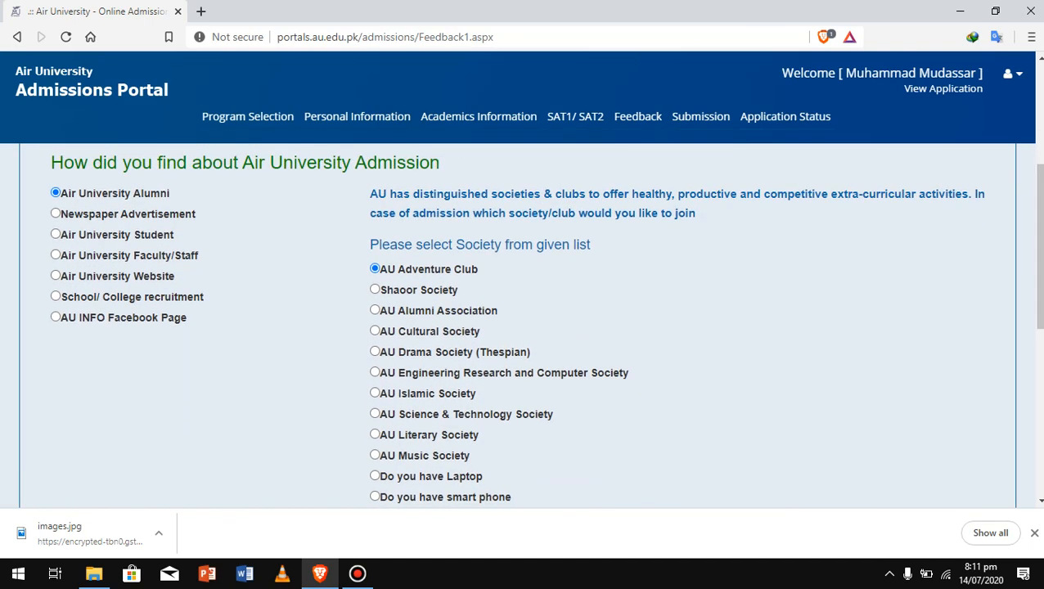
double_click(105, 235)
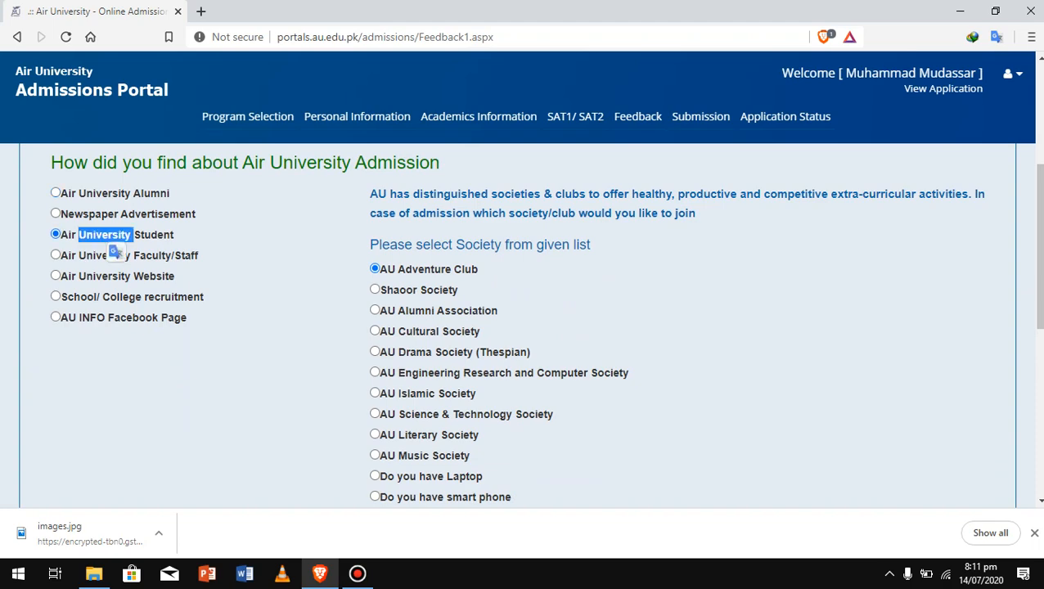
scroll(115, 250, "down", 3)
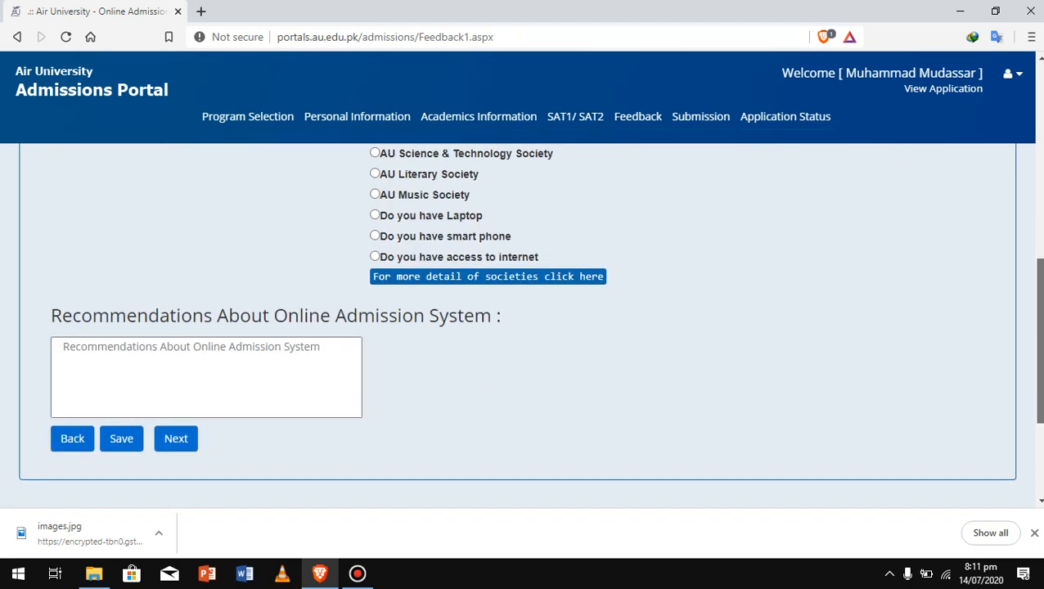
left_click(163, 340)
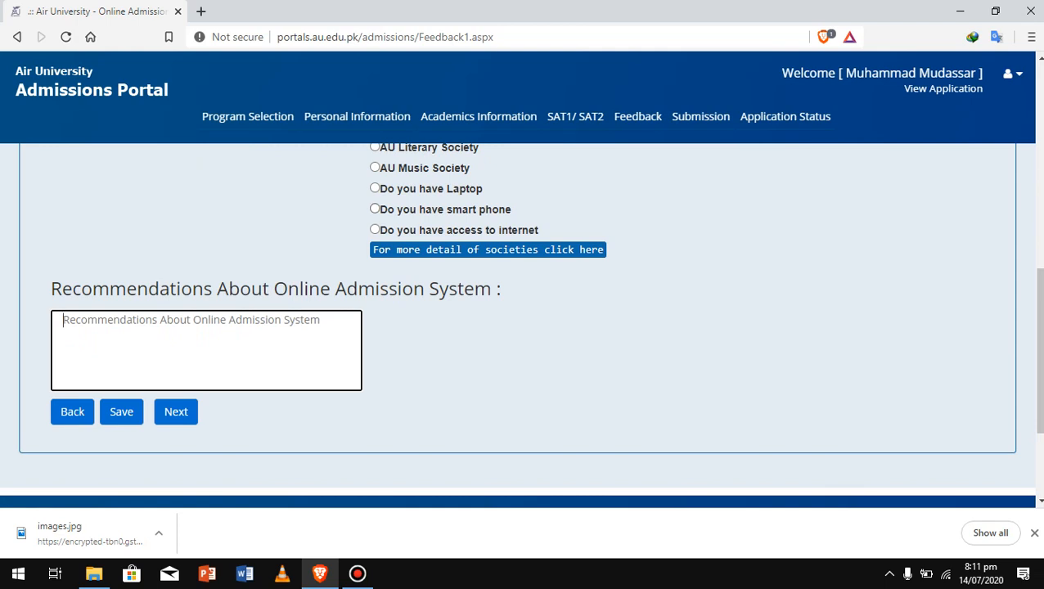
left_click(375, 208)
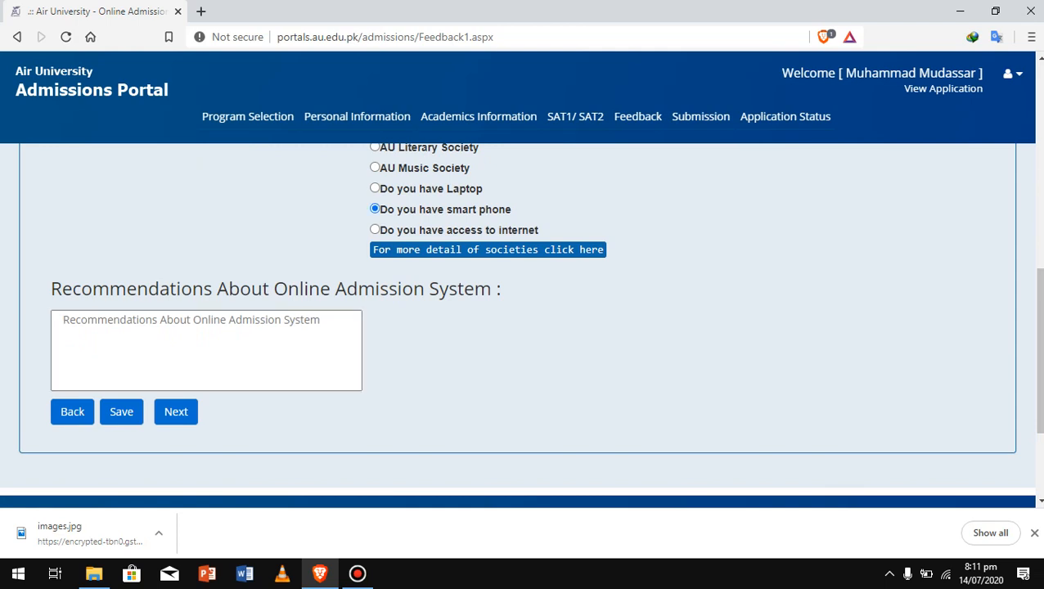
Enter 'hdfkdjcsdkj' as the recommendations and save the feedback
scroll(521, 321, "down", 2)
scroll(520, 321, "up", 1)
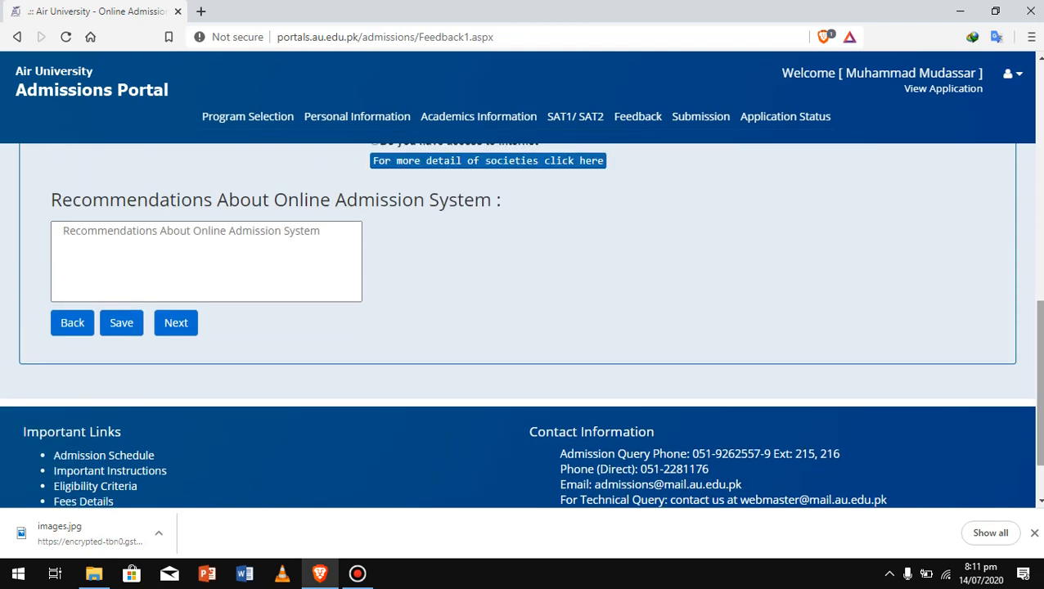
left_click(206, 262)
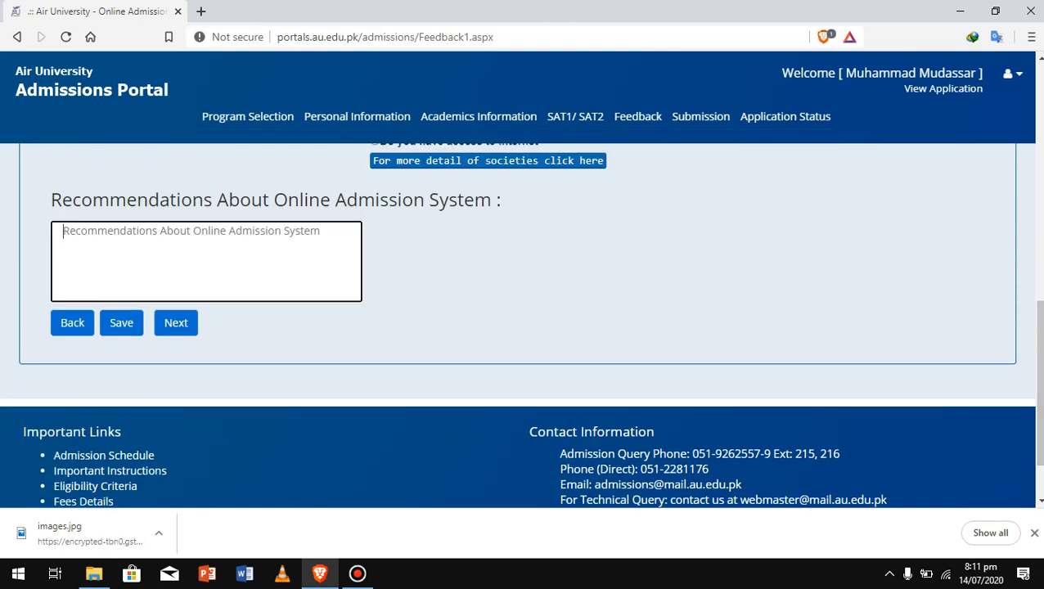
type("hdfkdjcsdkj")
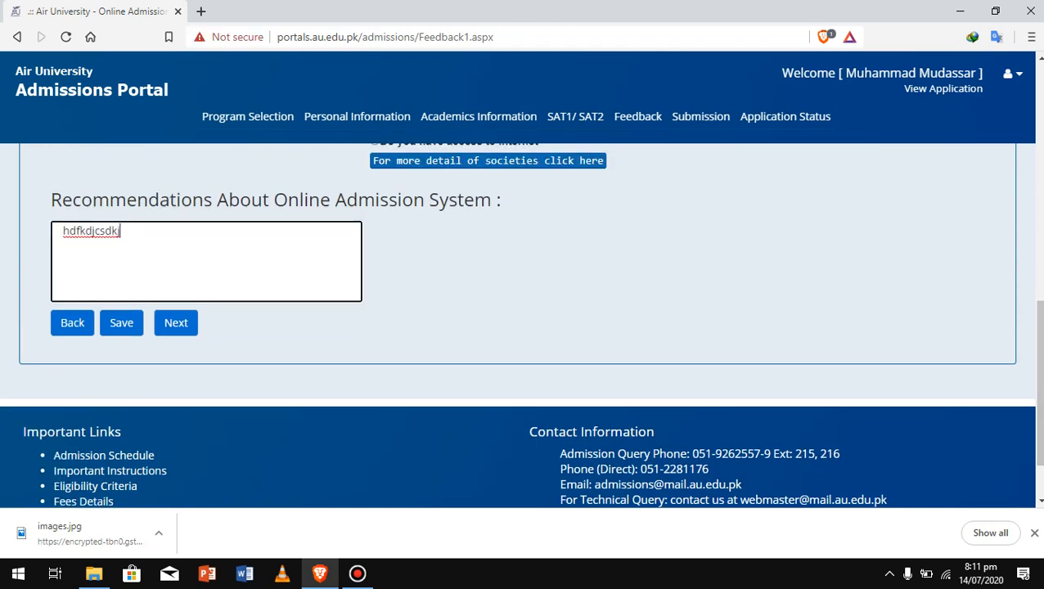
left_click(176, 323)
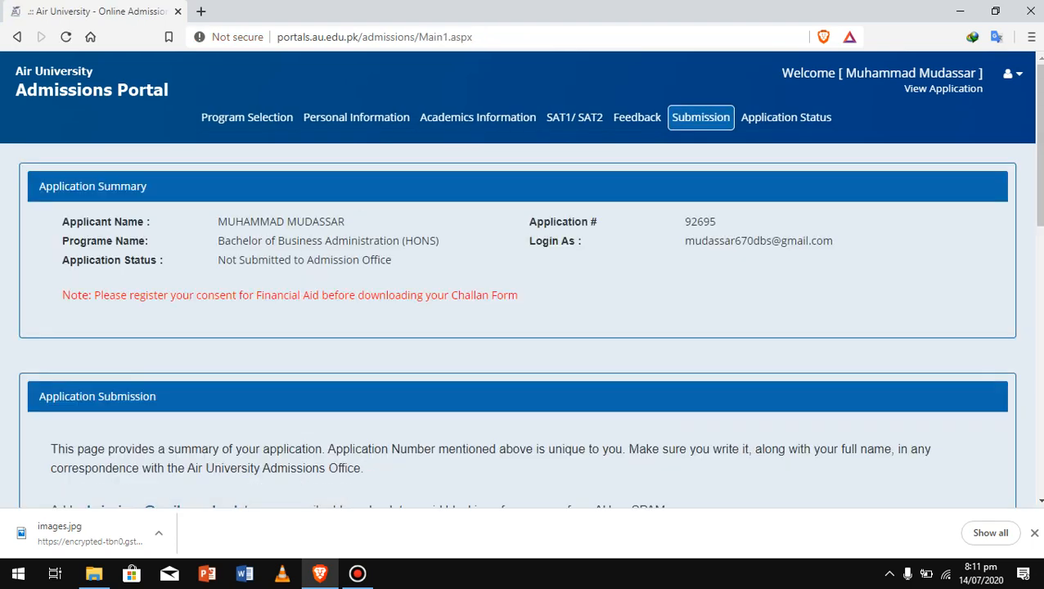
Review the submission summary and open the printable Online Application form
scroll(524, 328, "down", 3)
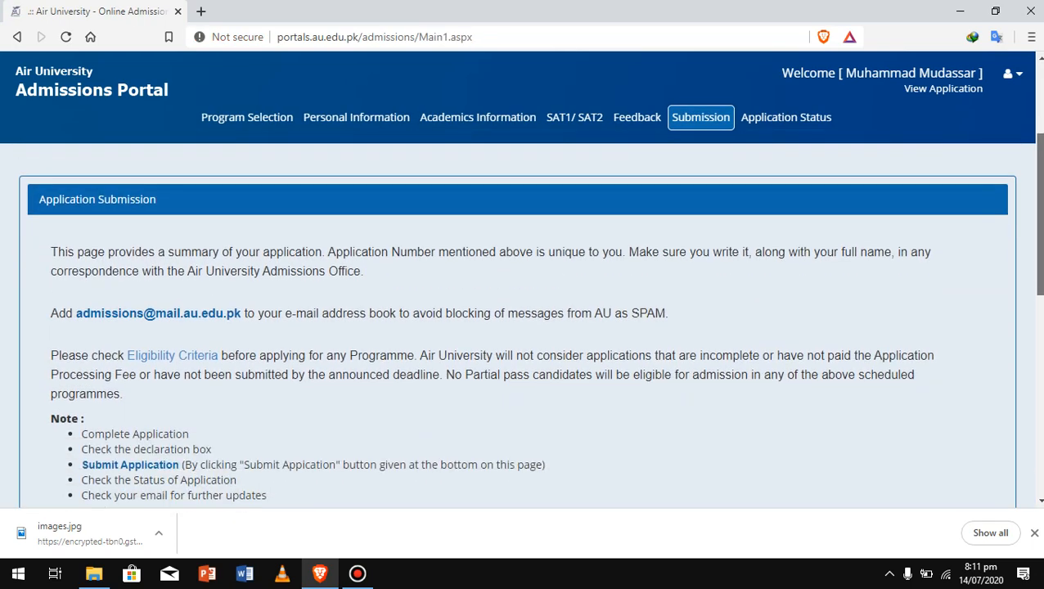
scroll(524, 327, "down", 3)
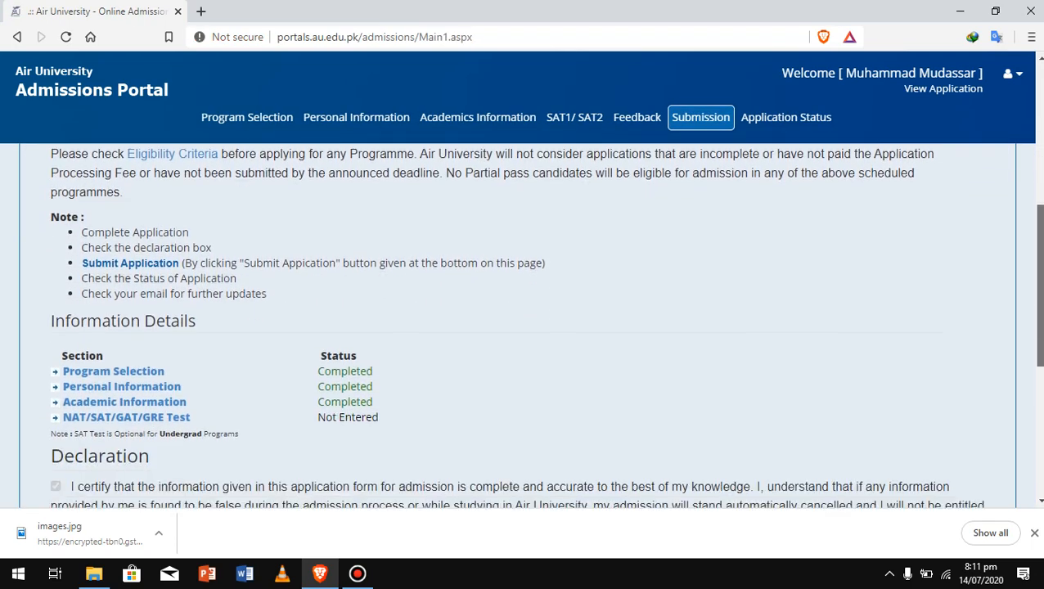
scroll(524, 327, "down", 2)
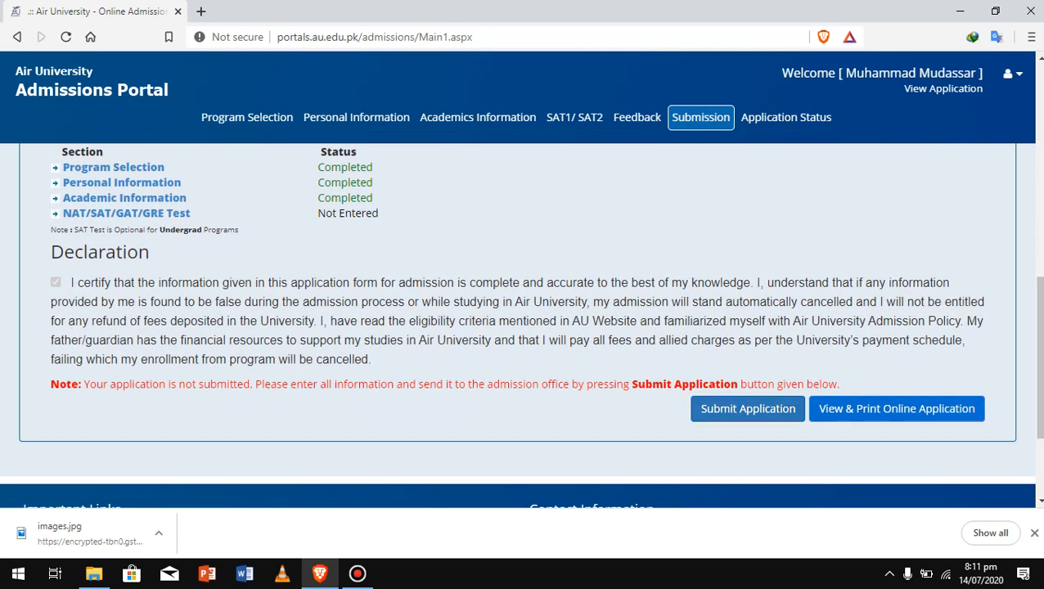
left_click(897, 409)
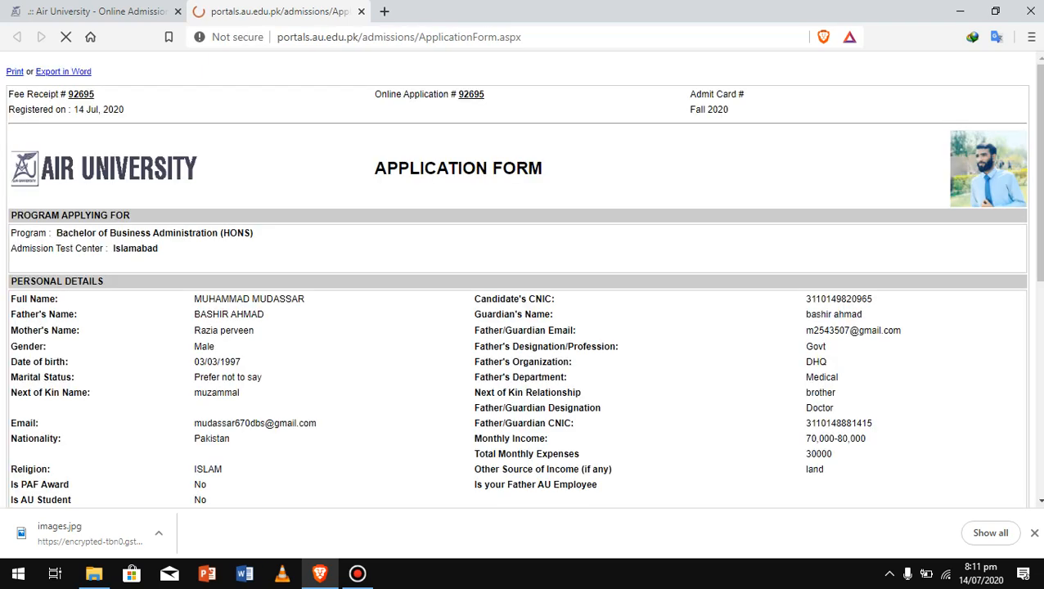
Save the application form as a PDF on the Desktop
scroll(524, 278, "down", 4)
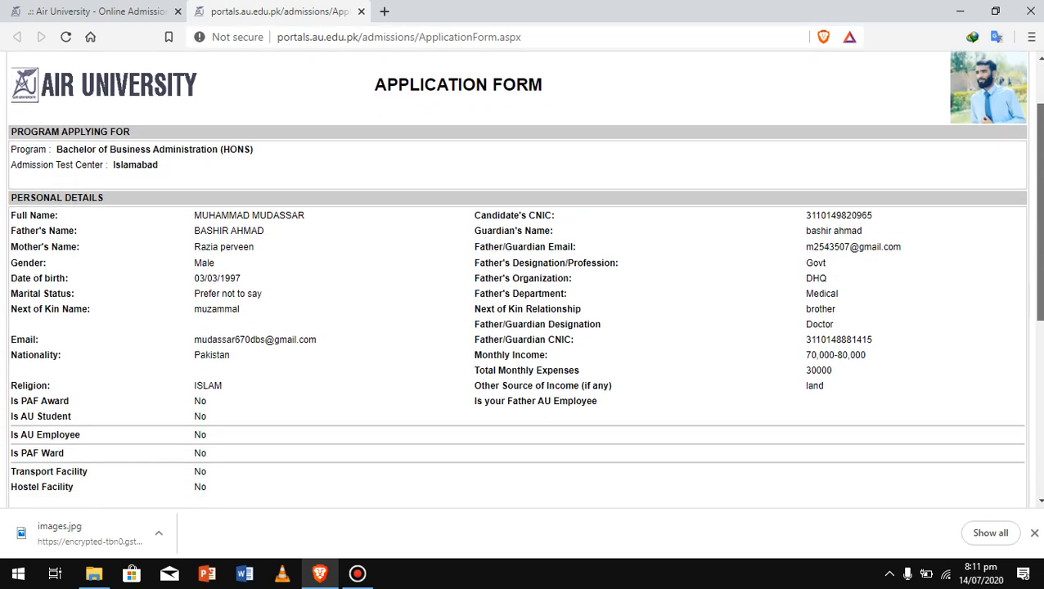
scroll(524, 278, "down", 2)
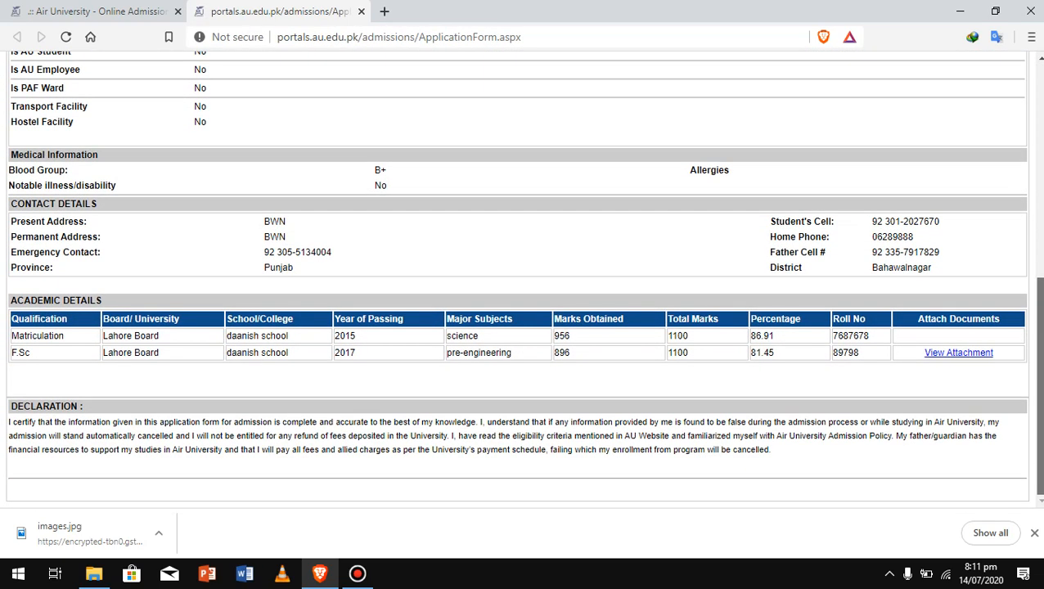
scroll(524, 278, "up", 7)
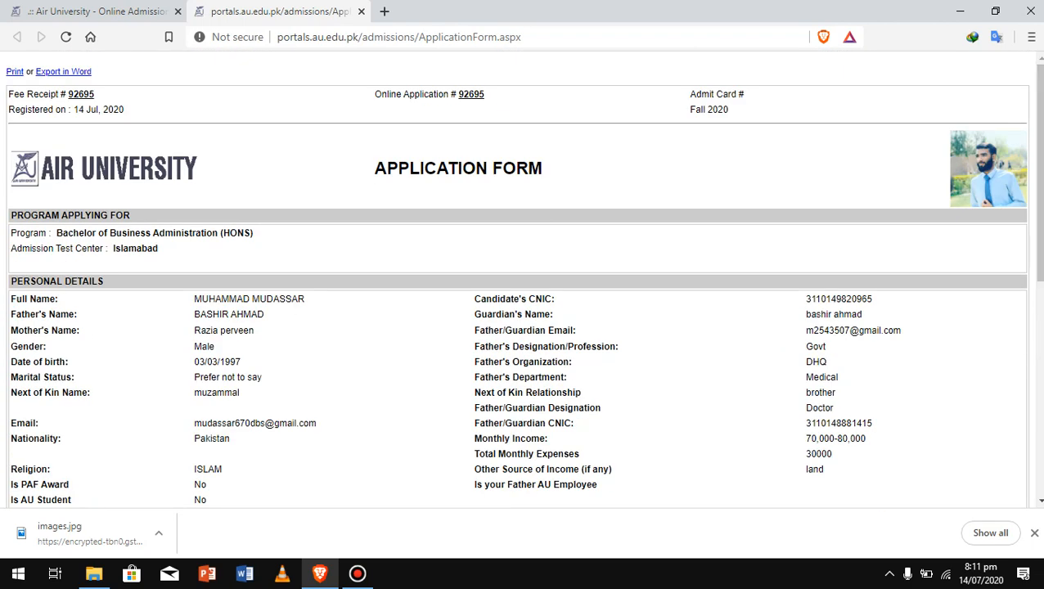
left_click(15, 72)
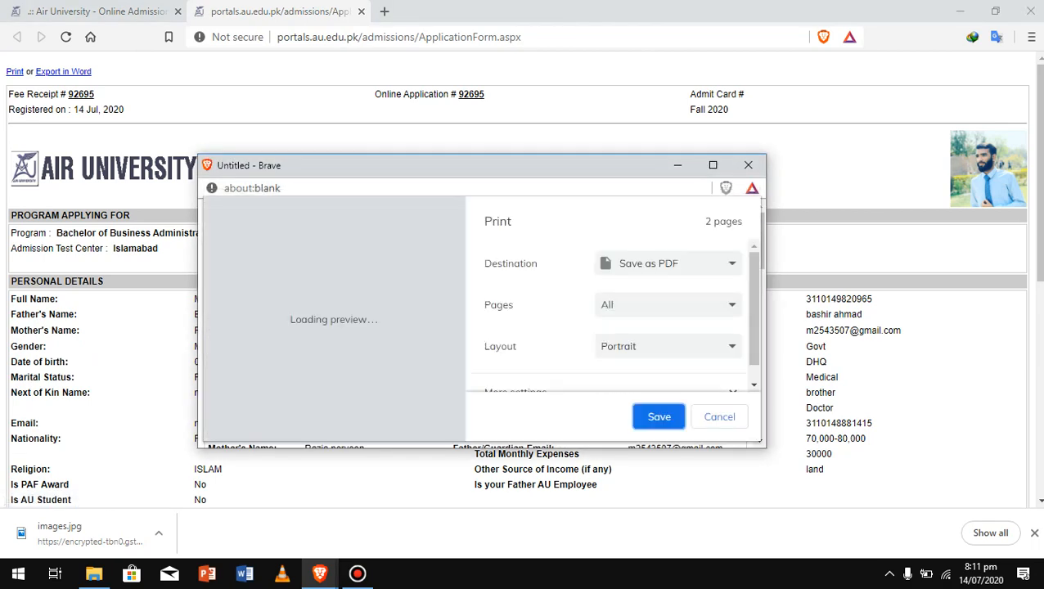
key("Return")
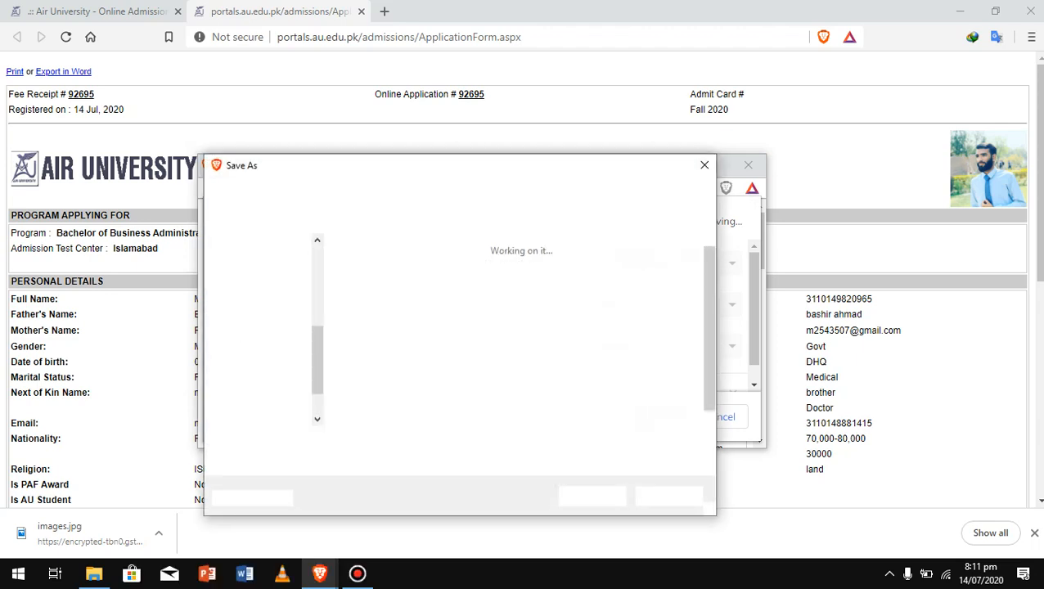
left_click(261, 286)
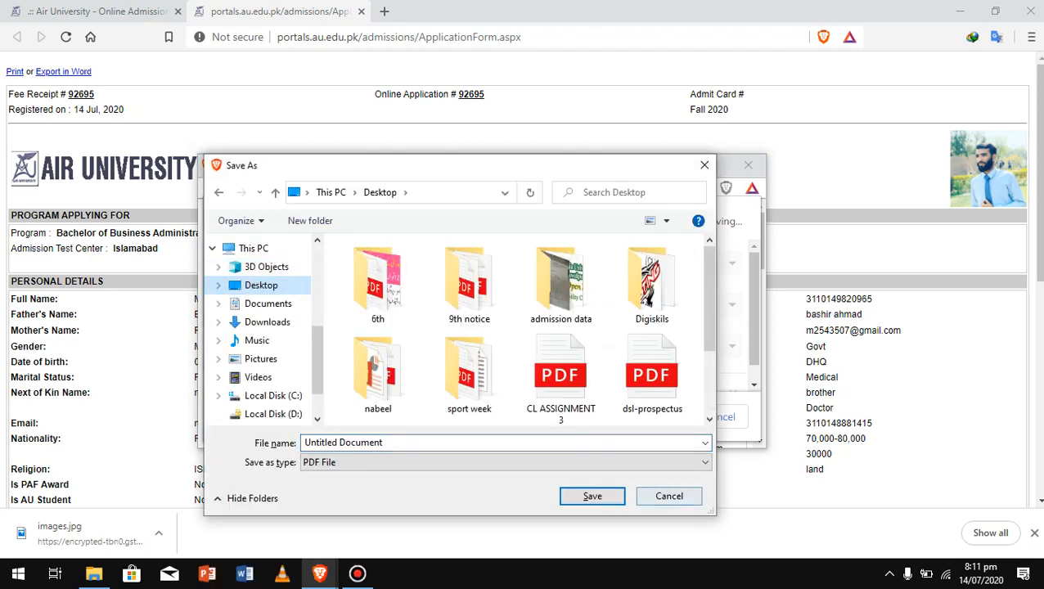
key("Return")
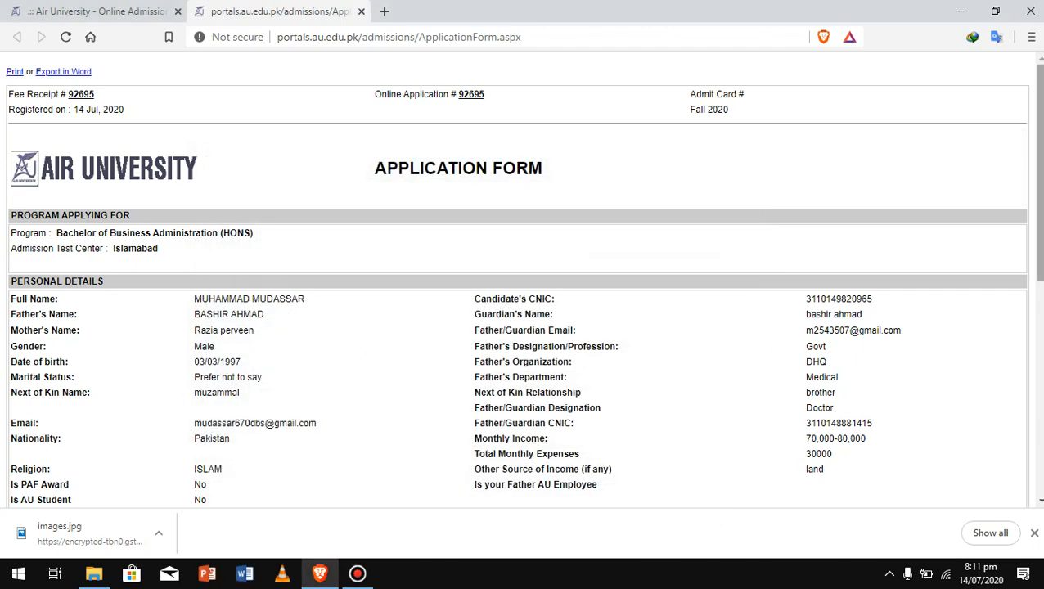
Return to the portal's Submission page and submit the application to the admission office
scroll(523, 279, "down", 2)
scroll(524, 278, "down", 3)
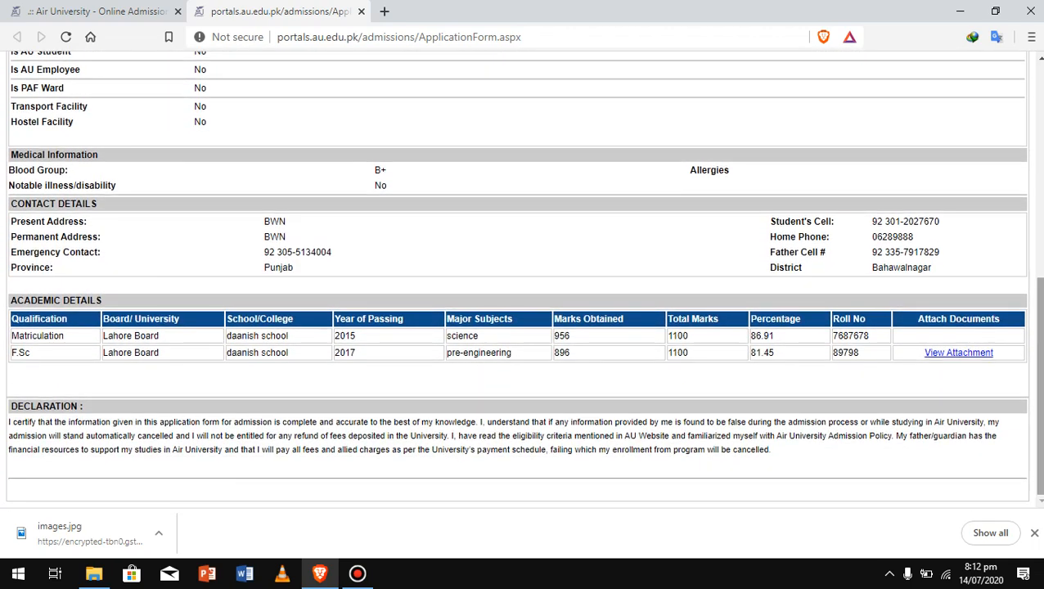
scroll(524, 278, "up", 5)
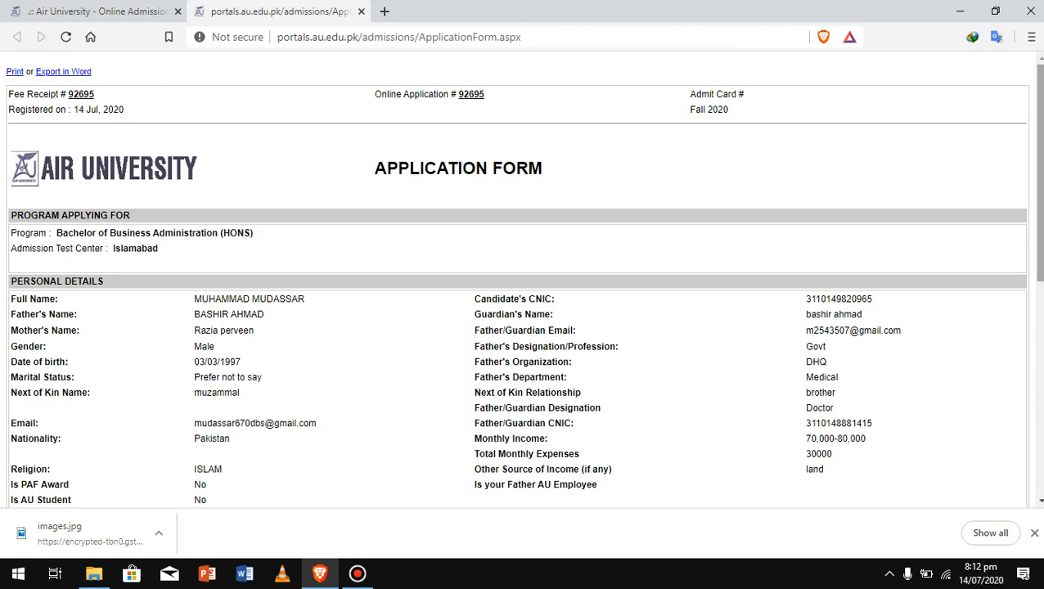
left_click(98, 12)
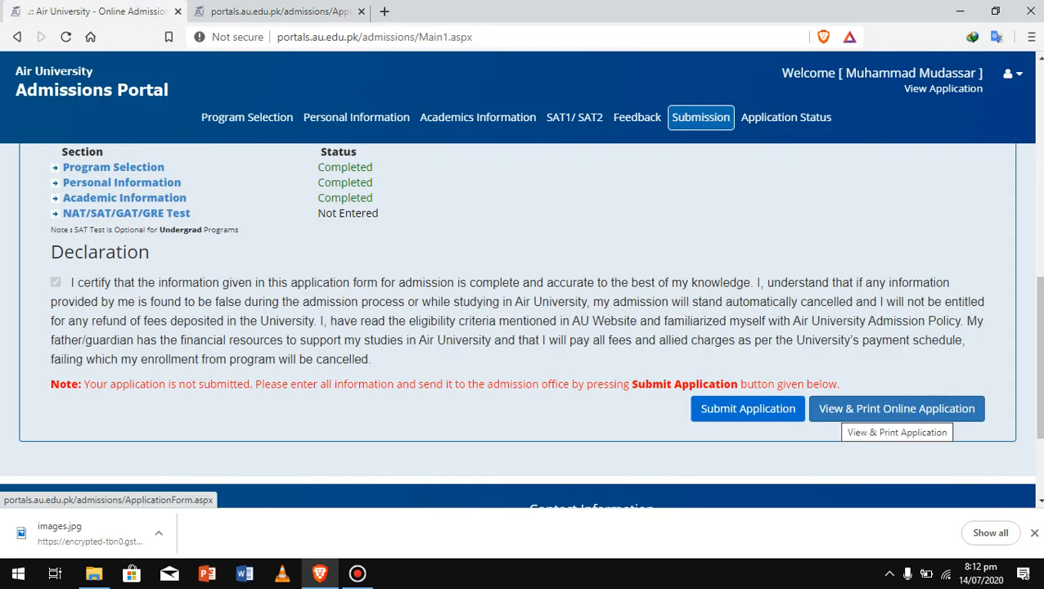
left_click(897, 409)
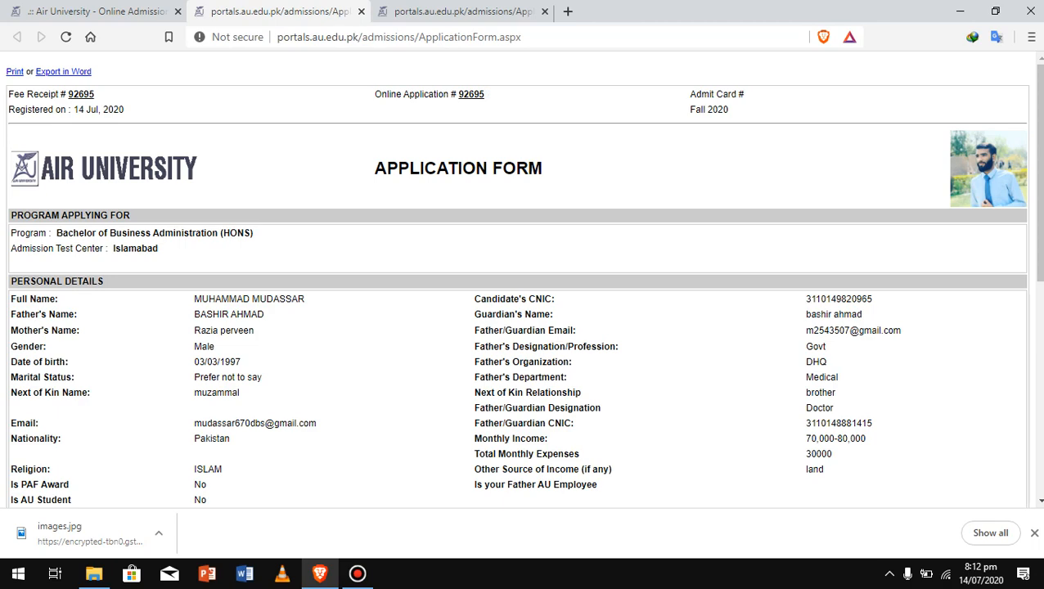
left_click(98, 12)
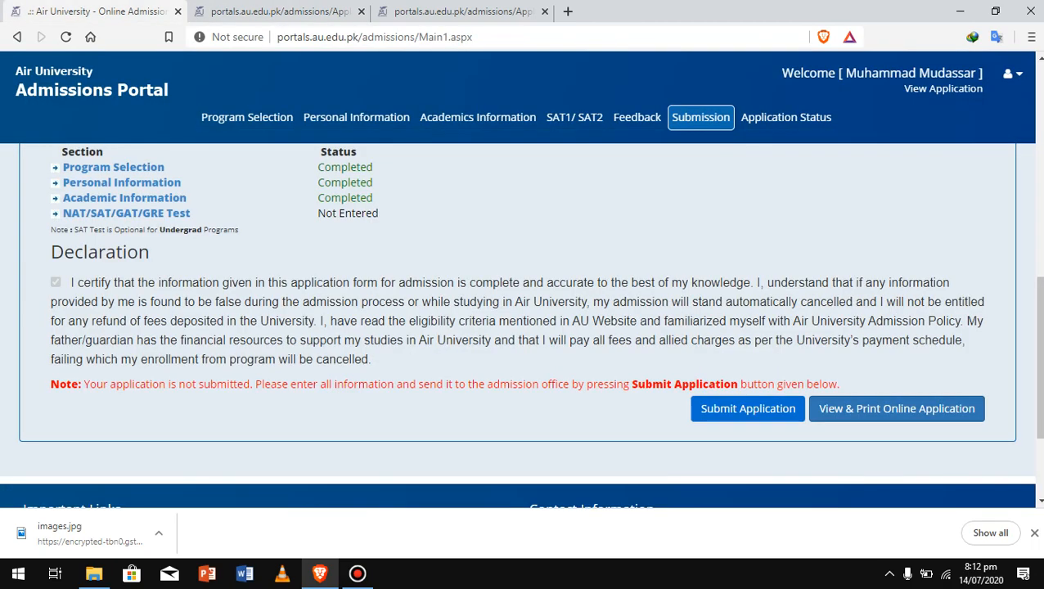
left_click(695, 408)
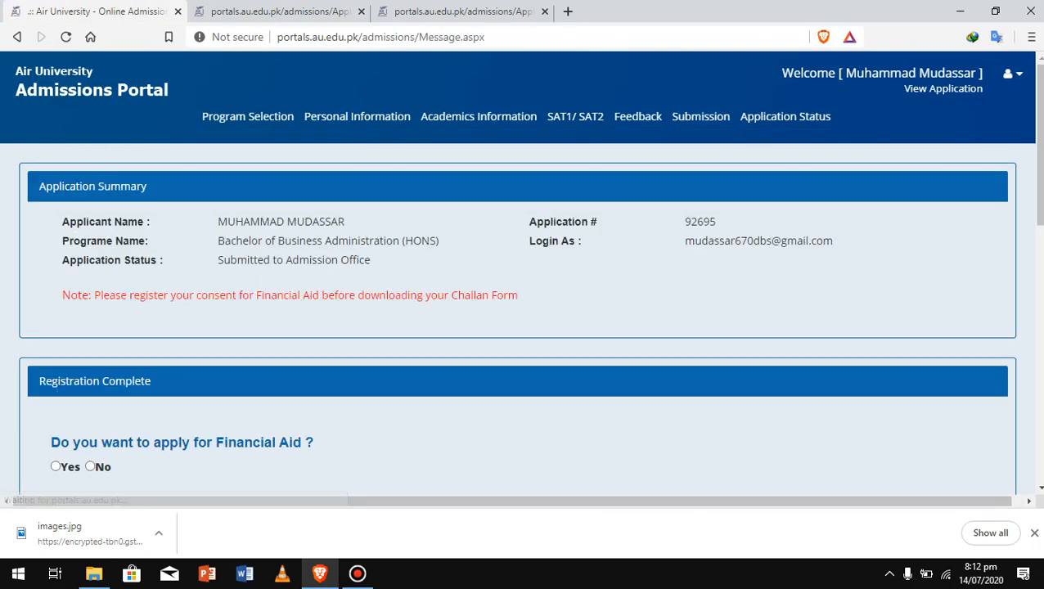
Answer No to applying for Financial Aid
scroll(524, 328, "down", 2)
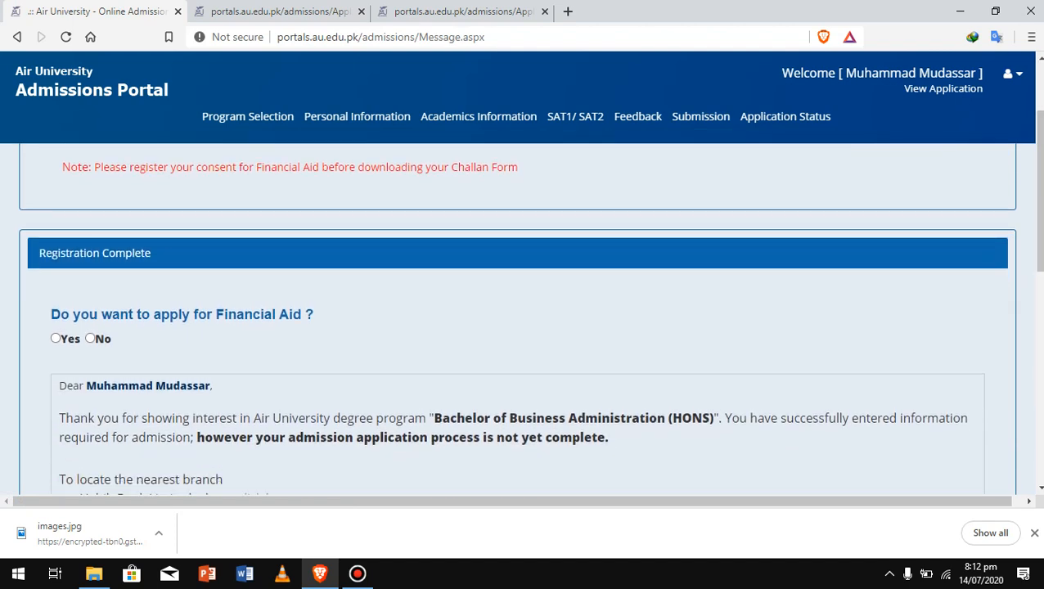
left_click(90, 339)
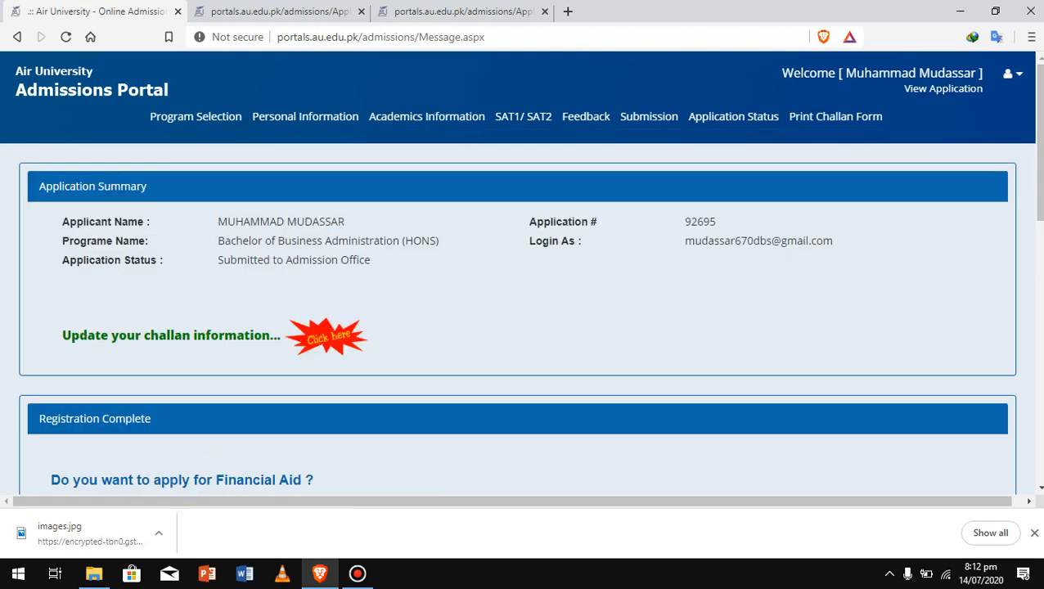
Review the Fee Submission Information bank fields, then open the Fall 2020 challan form
left_click(327, 336)
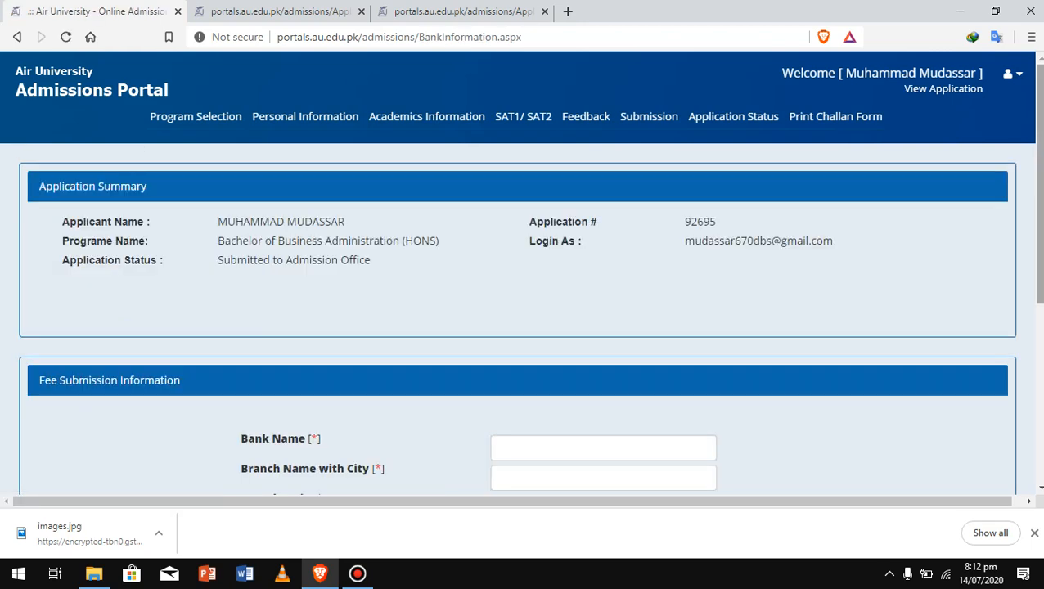
scroll(524, 319, "down", 3)
scroll(523, 319, "down", 1)
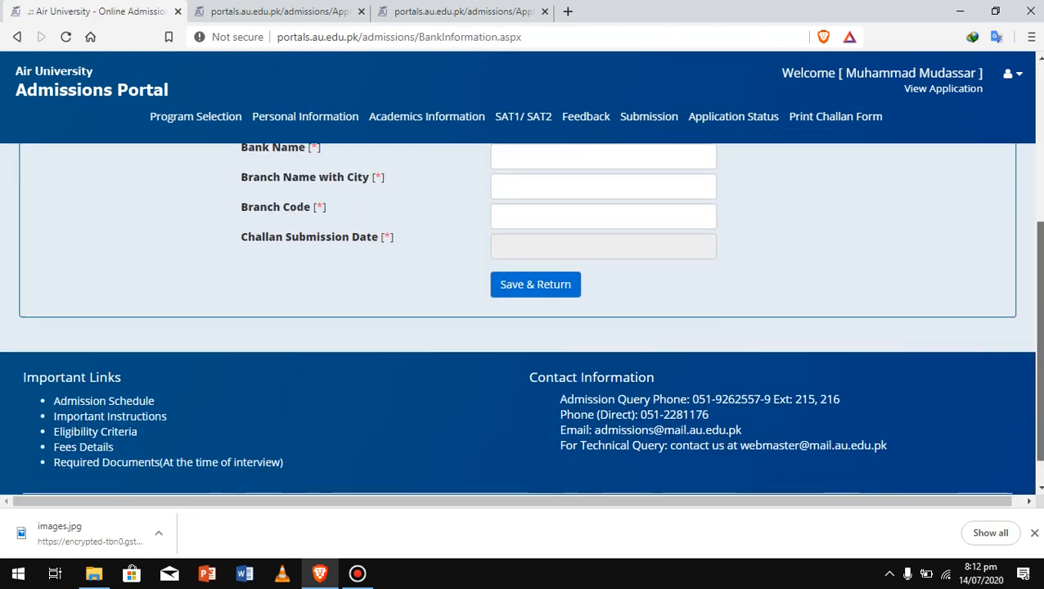
scroll(524, 319, "up", 2)
scroll(524, 319, "up", 1)
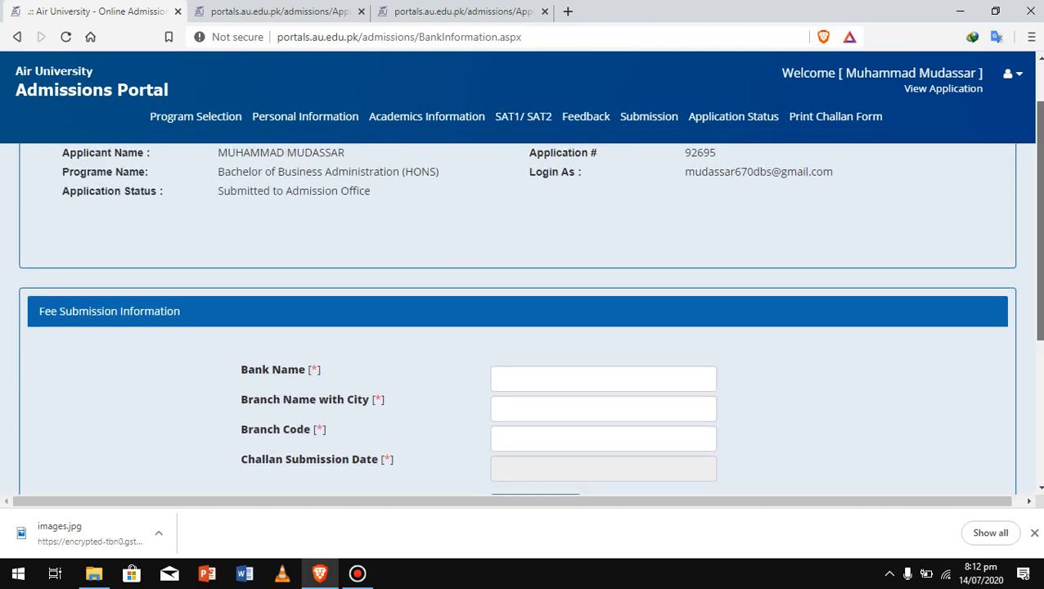
scroll(524, 320, "up", 1)
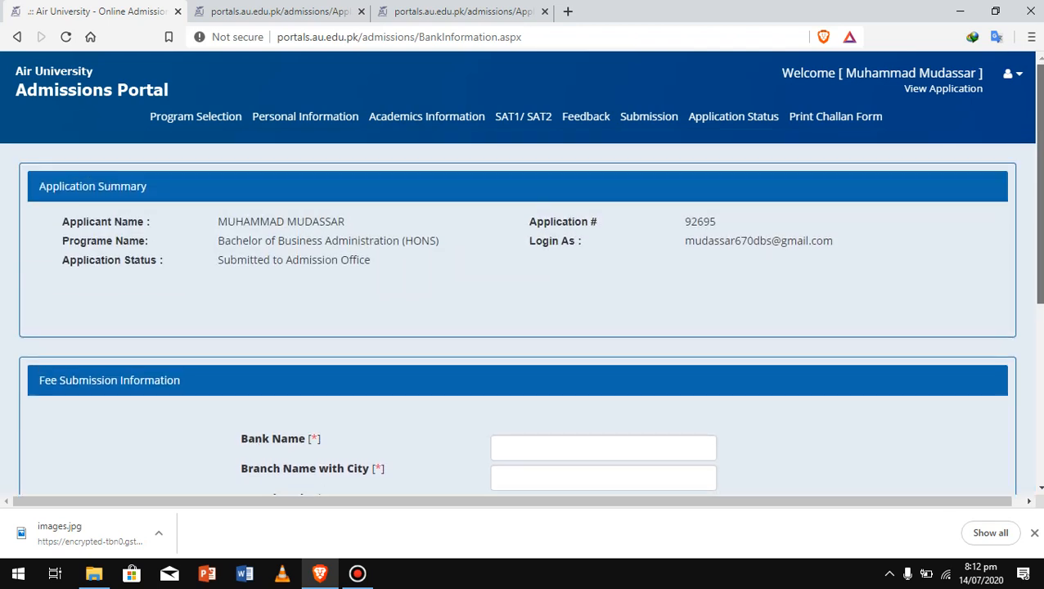
scroll(524, 319, "down", 2)
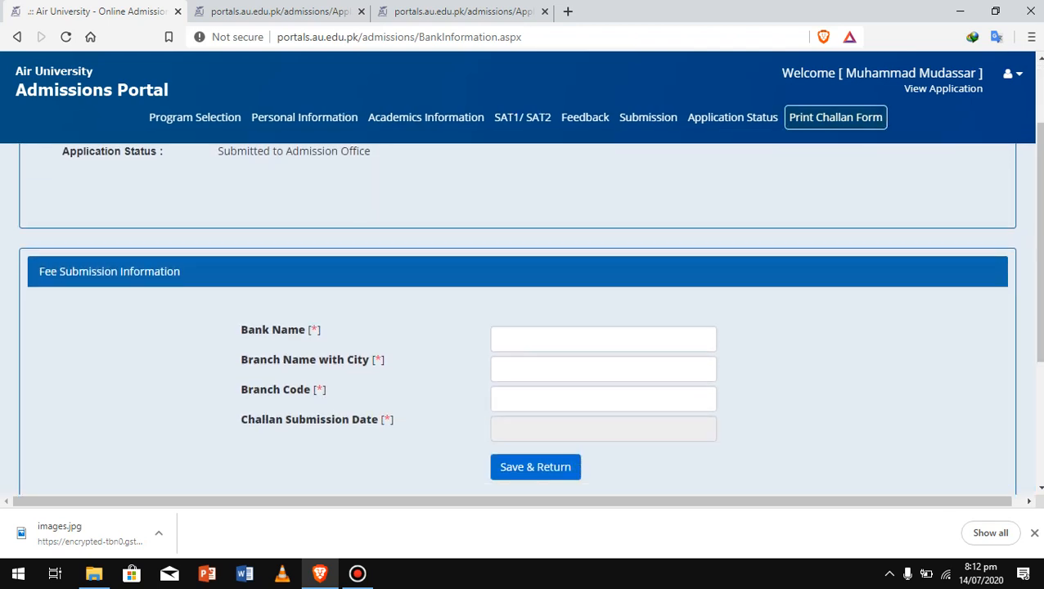
left_click(836, 117)
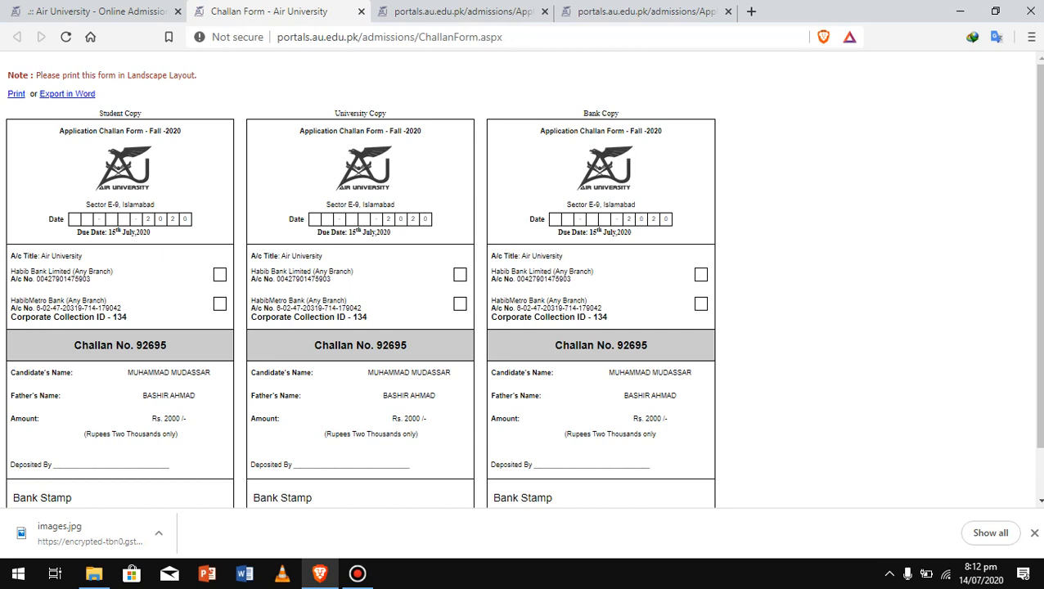
Cancel printing the Rs. 2000 challan, review its copies, and return to the bank details form
left_click(16, 93)
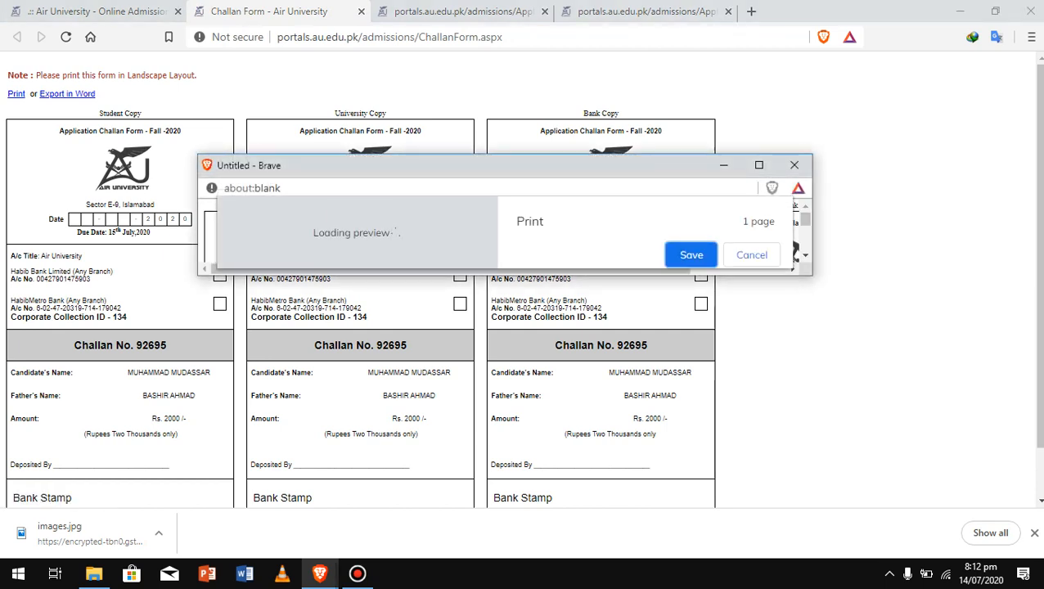
left_click(794, 165)
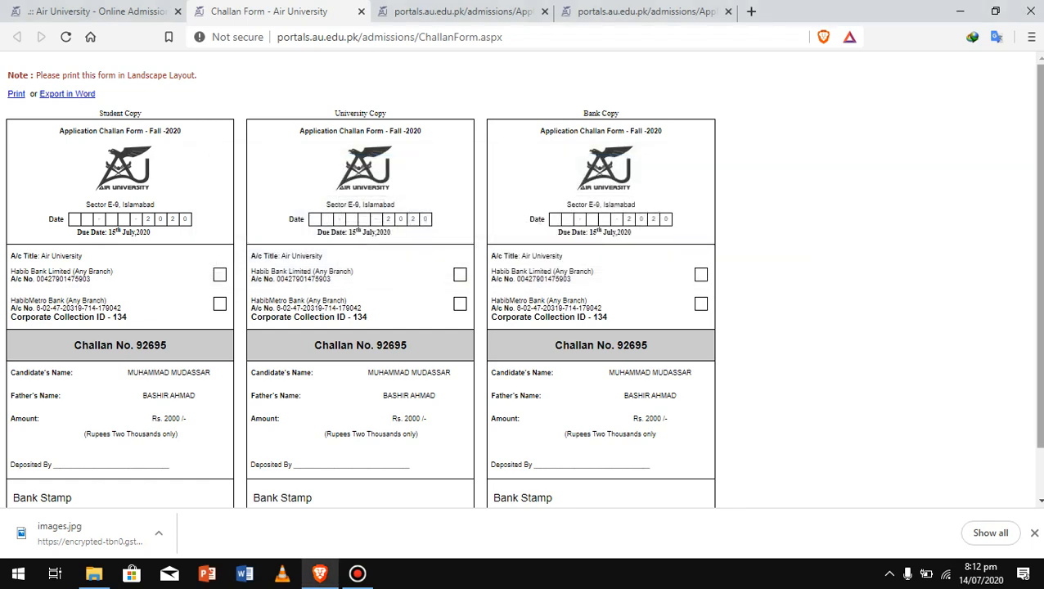
scroll(522, 279, "down", 1)
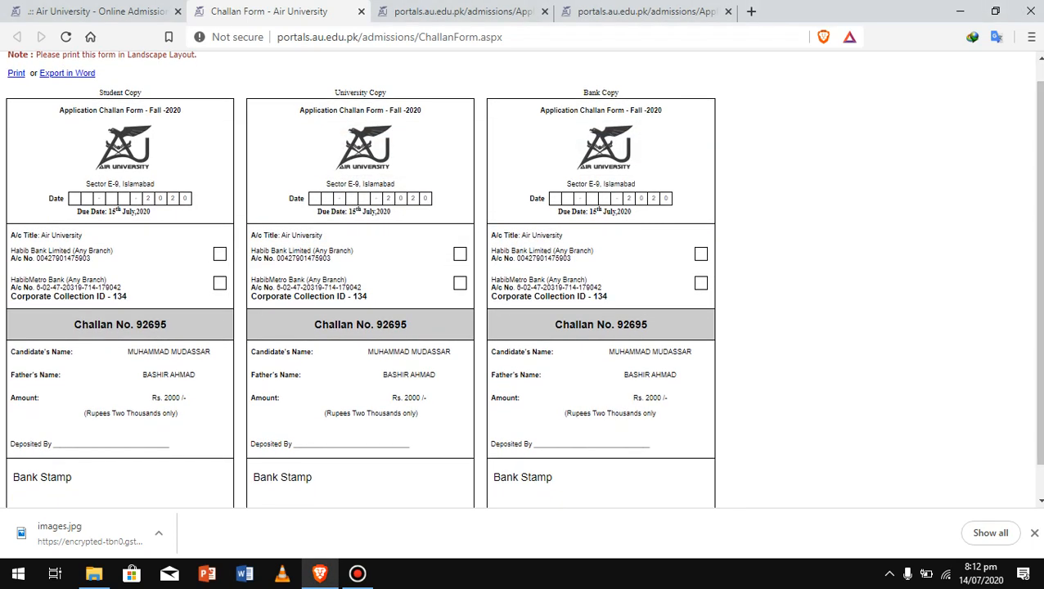
scroll(522, 280, "down", 1)
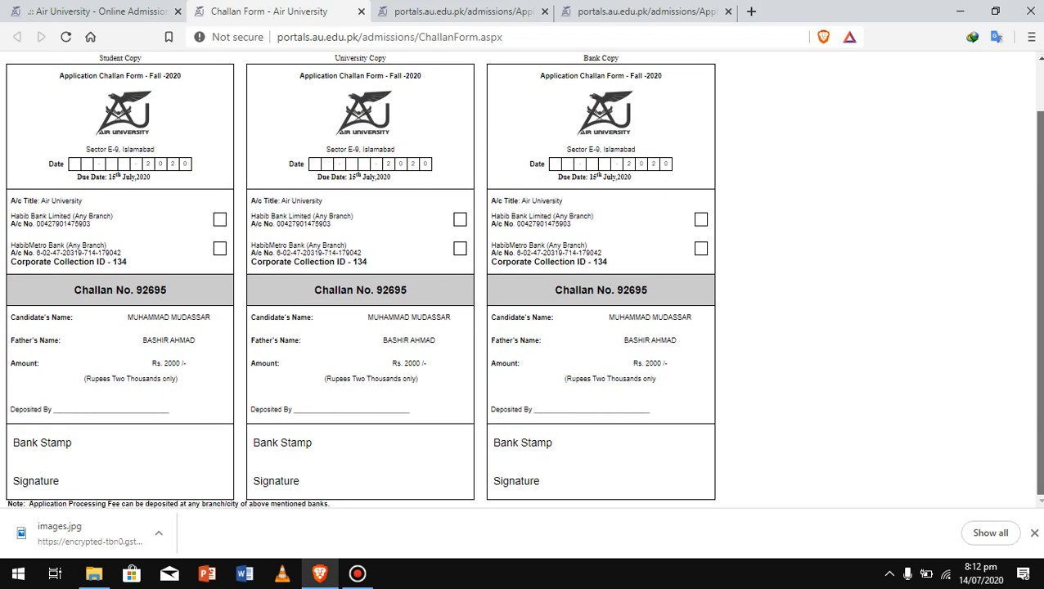
scroll(522, 280, "up", 1)
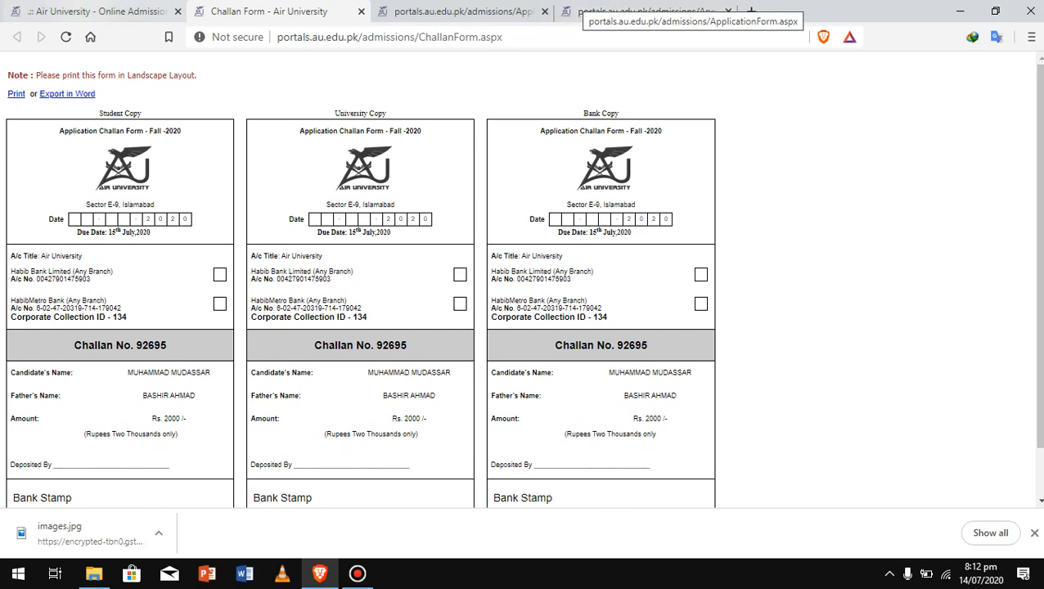
left_click(88, 12)
left_click(603, 339)
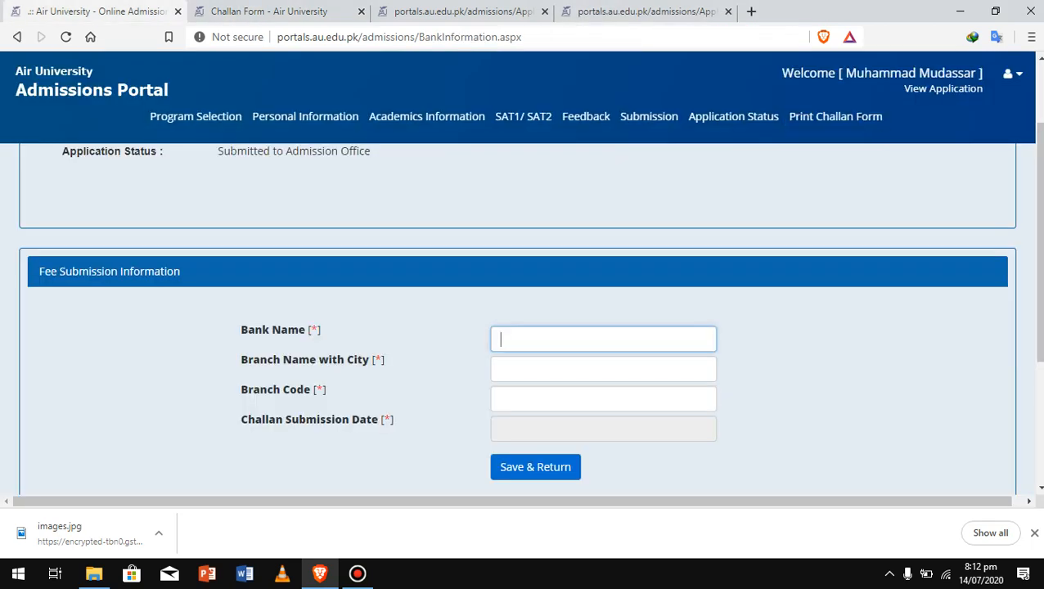
left_click(603, 369)
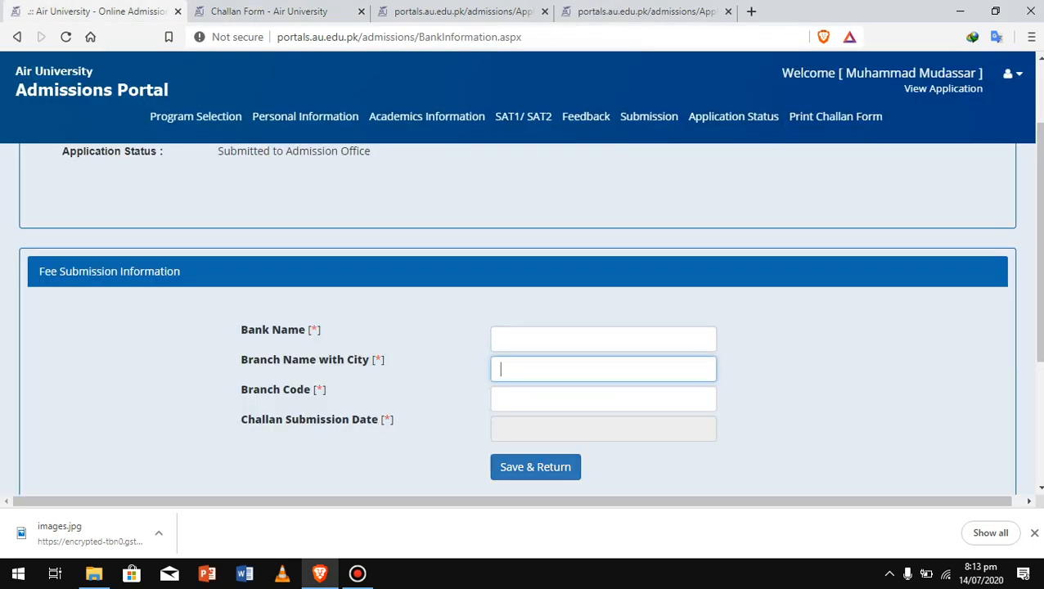
scroll(523, 319, "down", 3)
scroll(524, 319, "up", 4)
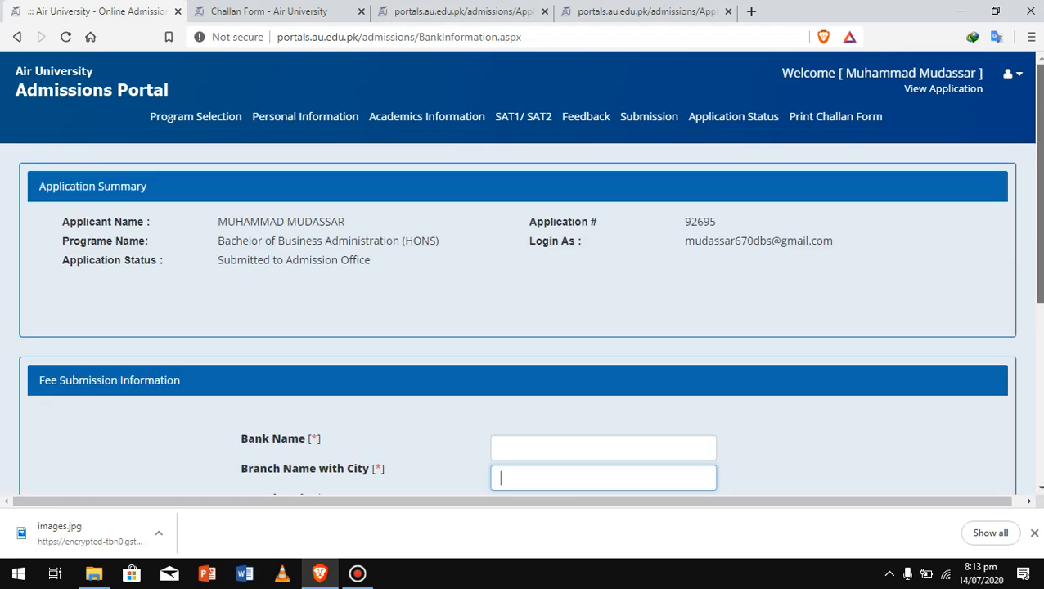
left_click(357, 572)
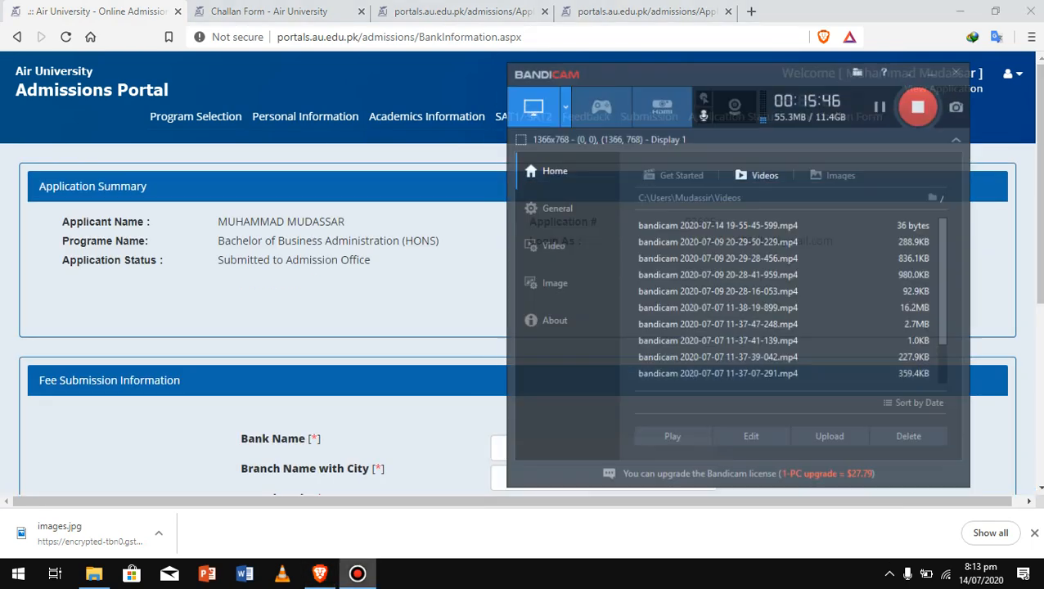